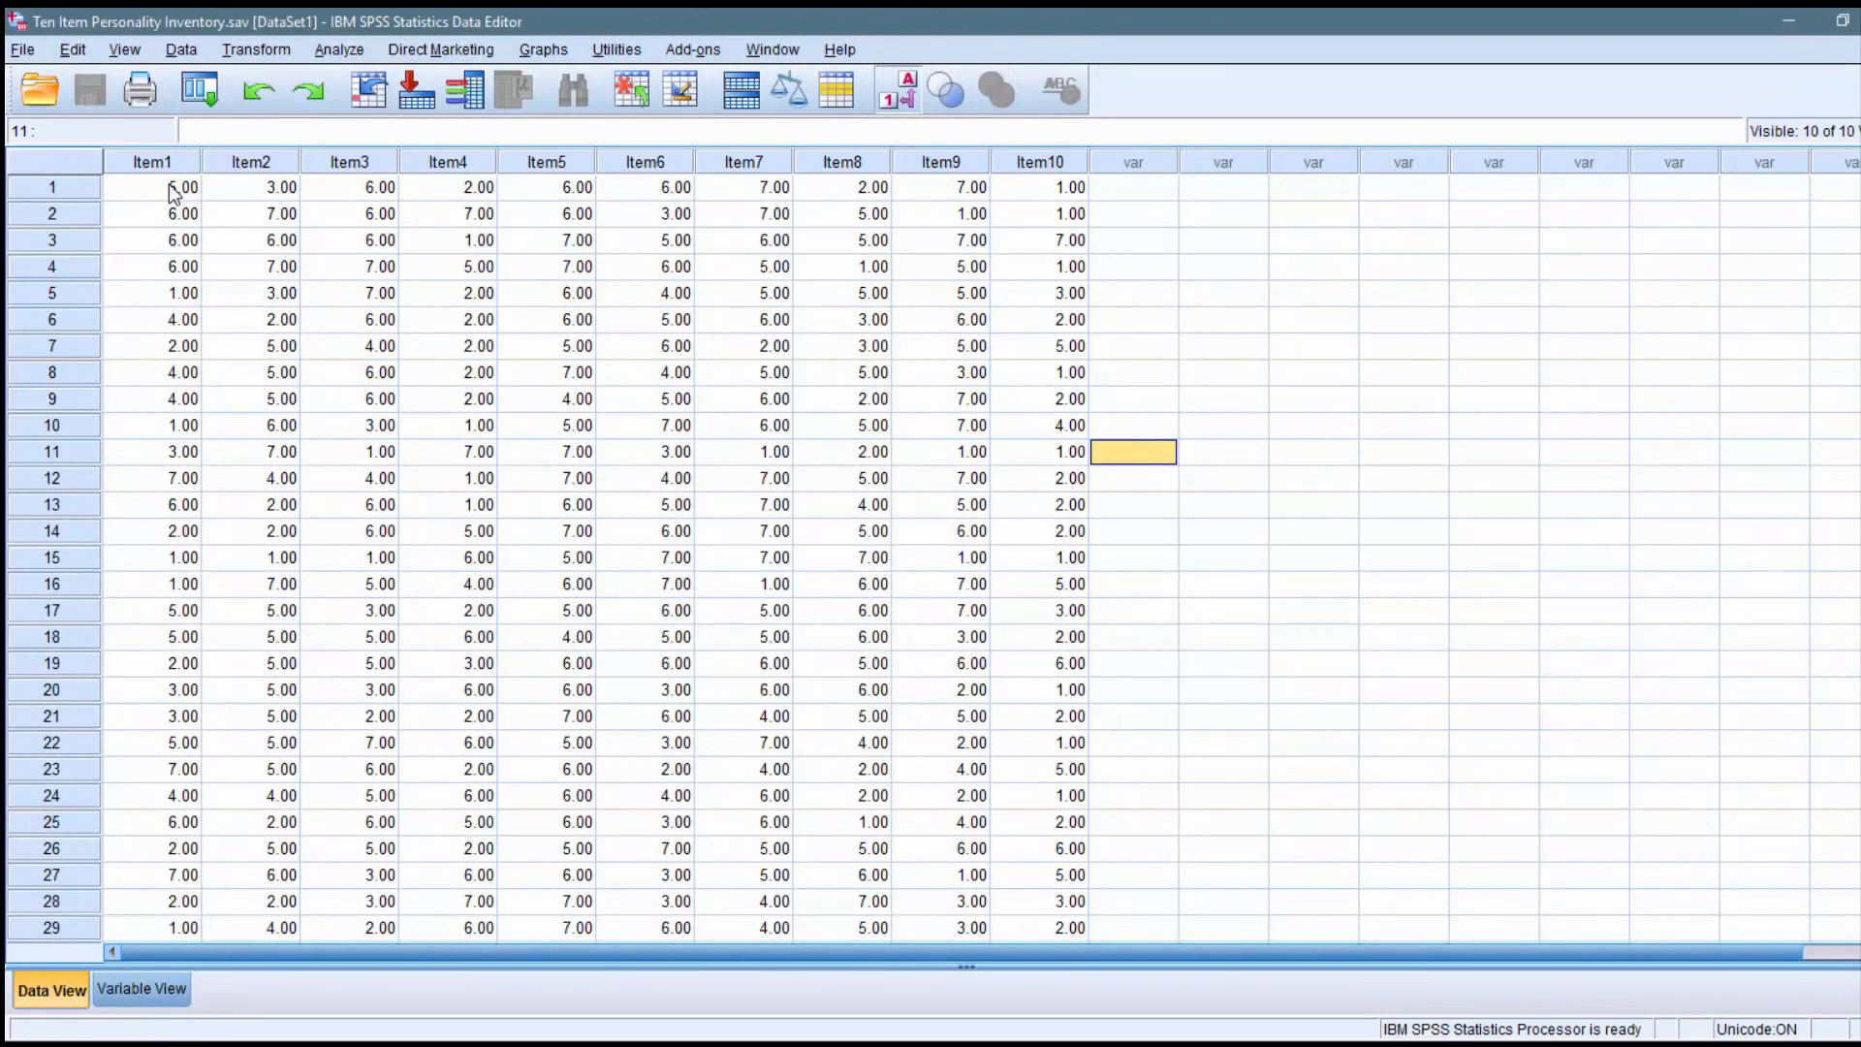
- Review the data by highlighting the first case and the Item1 and Item10 columns
drag(173, 193, 1028, 194)
click(1028, 201)
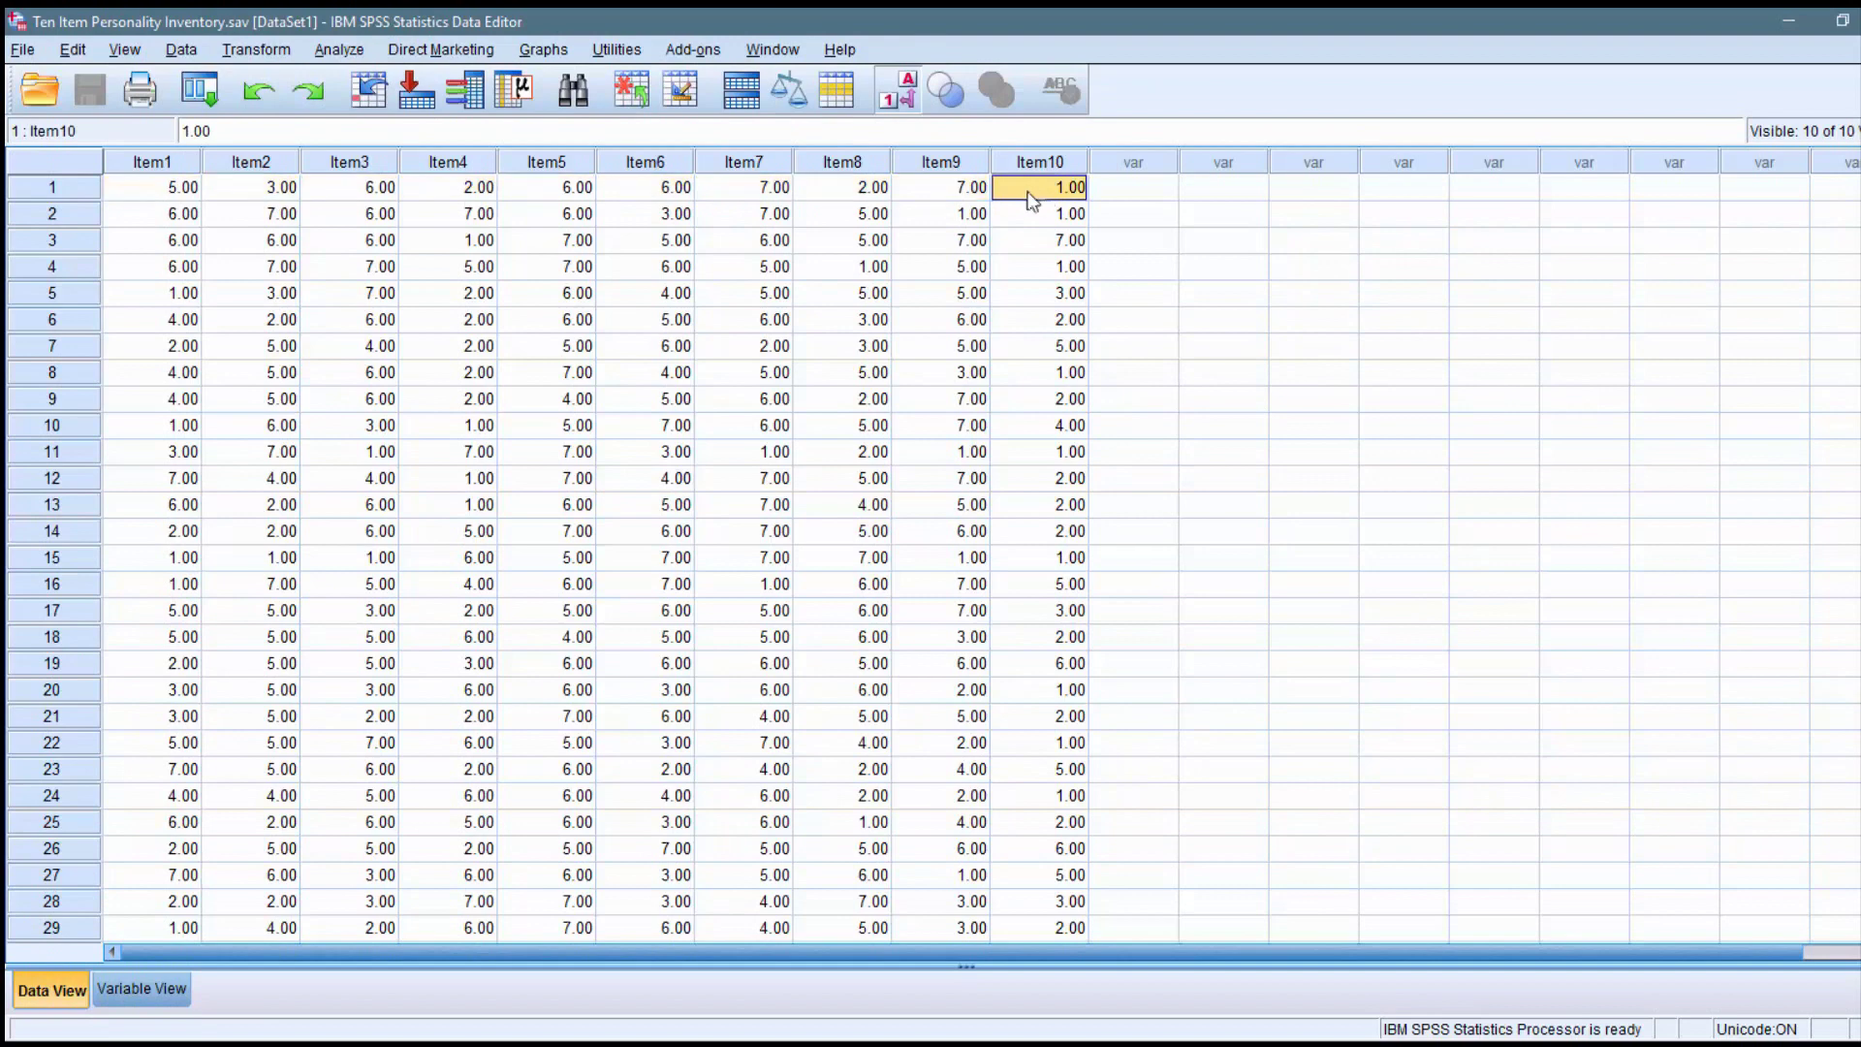
click(165, 165)
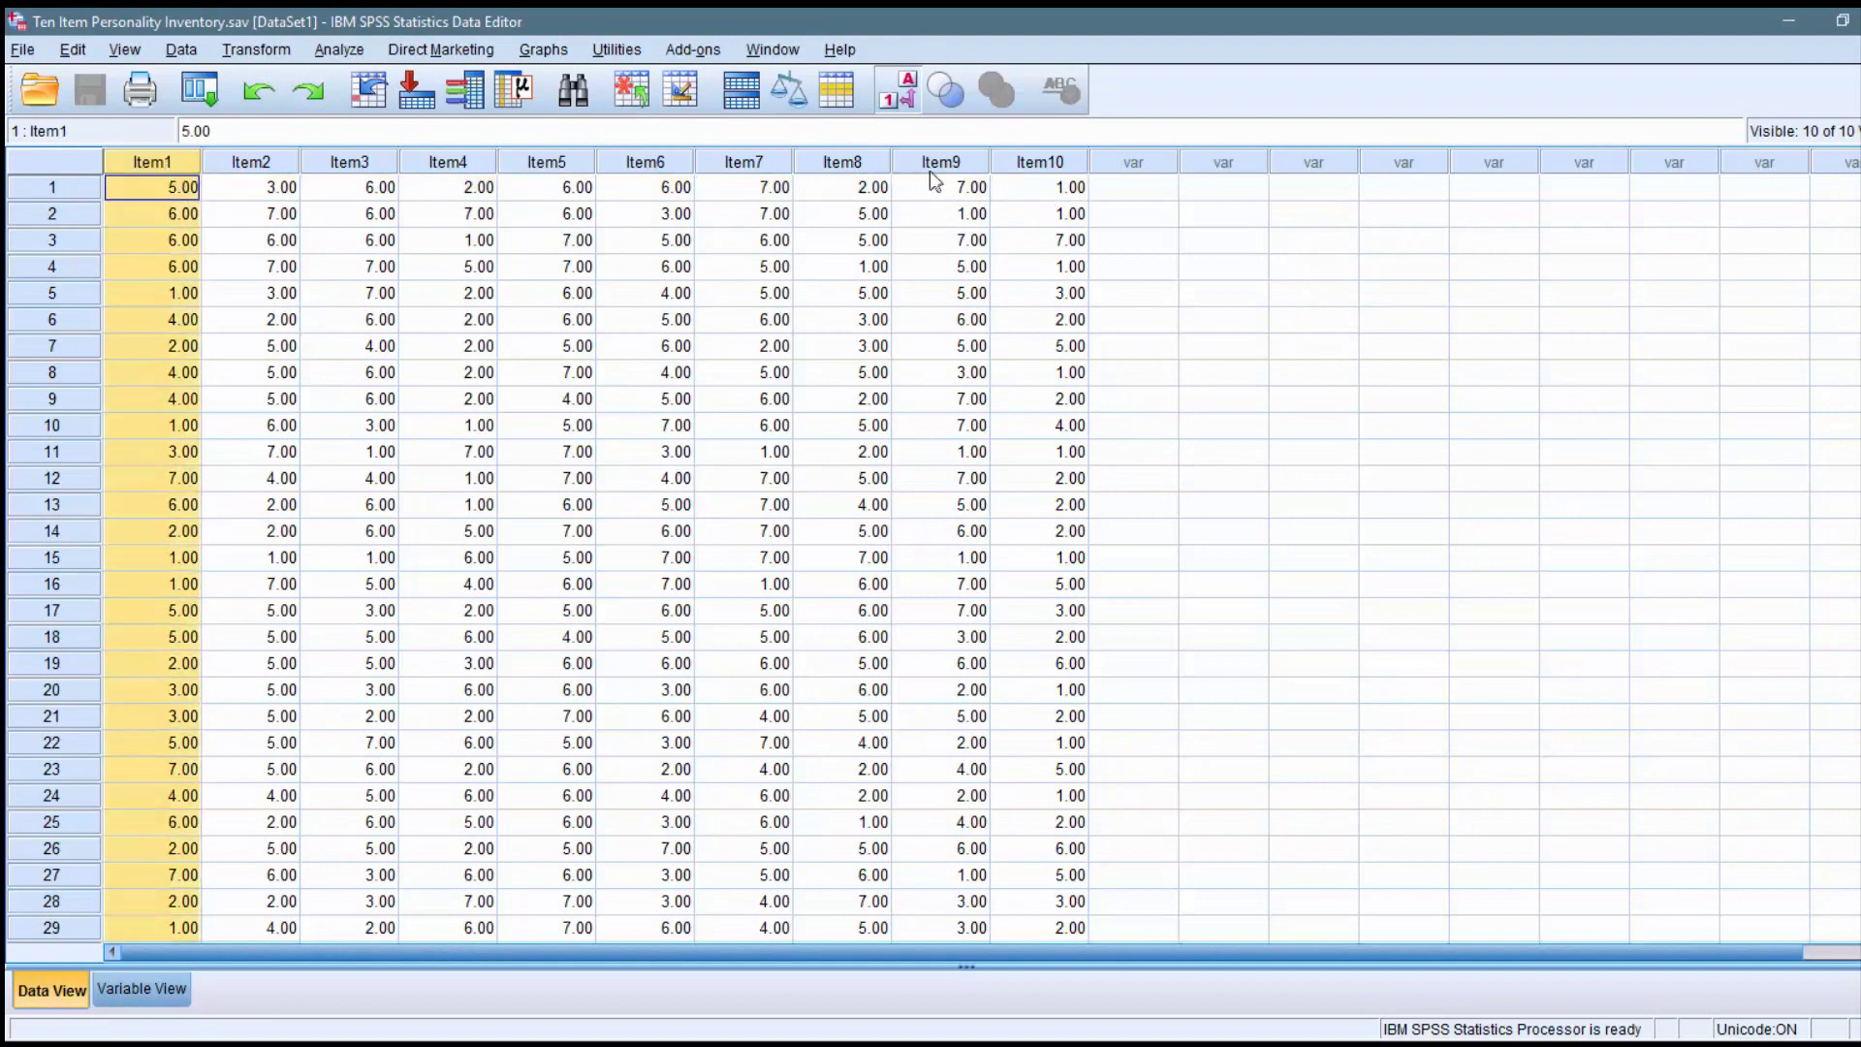
click(1029, 166)
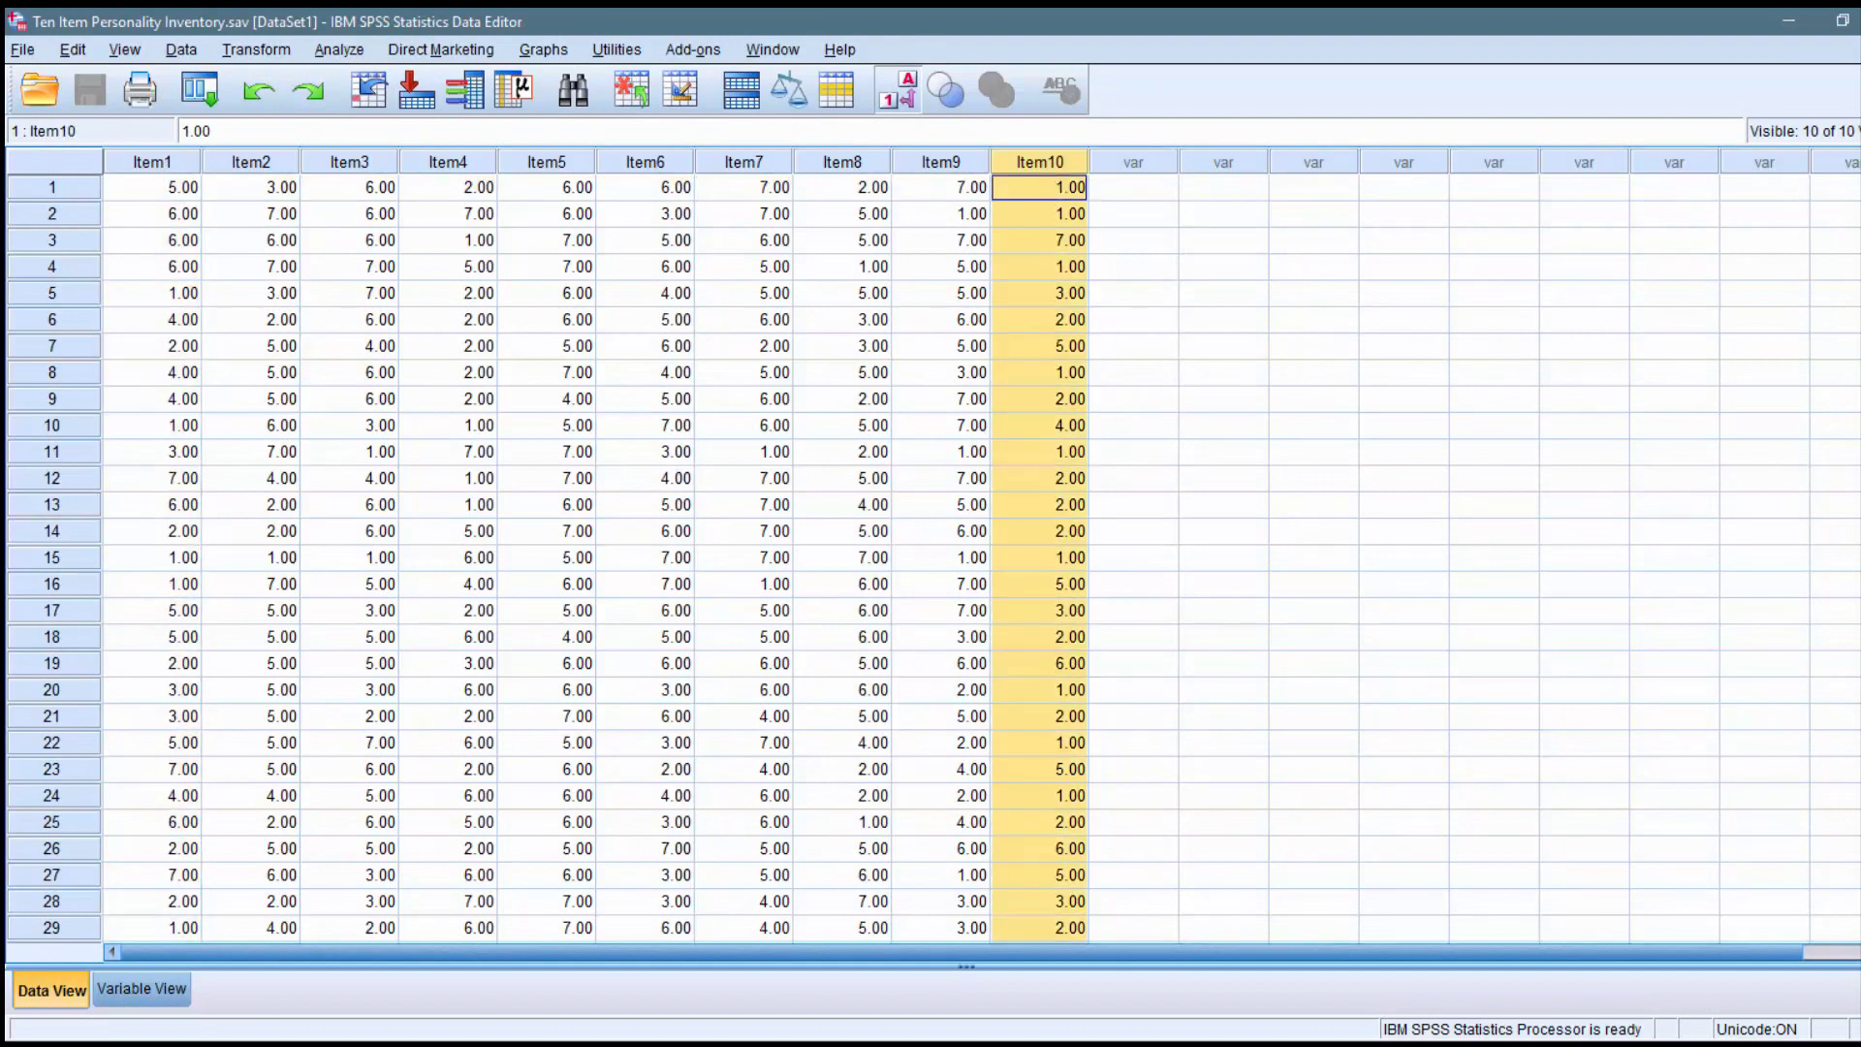
scroll(931, 559, down, 20)
scroll(931, 559, down, 20)
scroll(932, 559, down, 20)
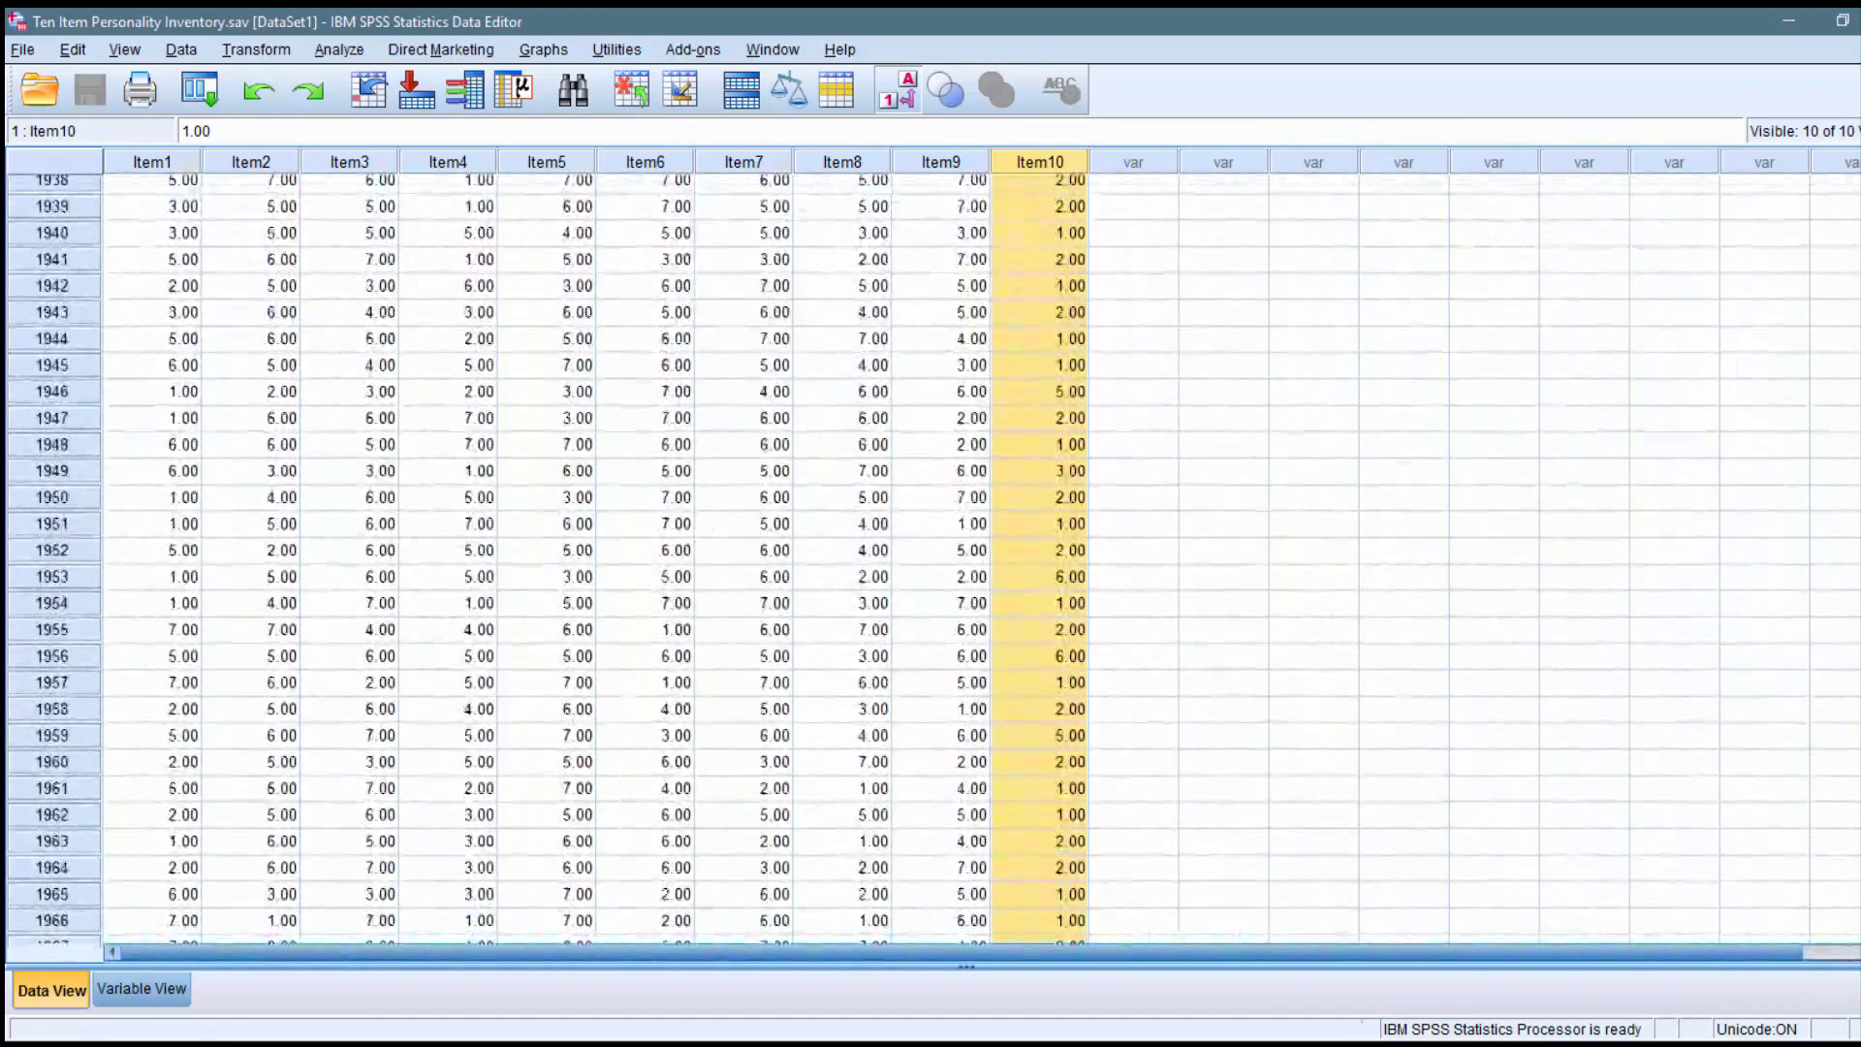
scroll(930, 559, down, 20)
scroll(931, 560, up, 5)
scroll(931, 559, down, 15)
scroll(932, 559, up, 5)
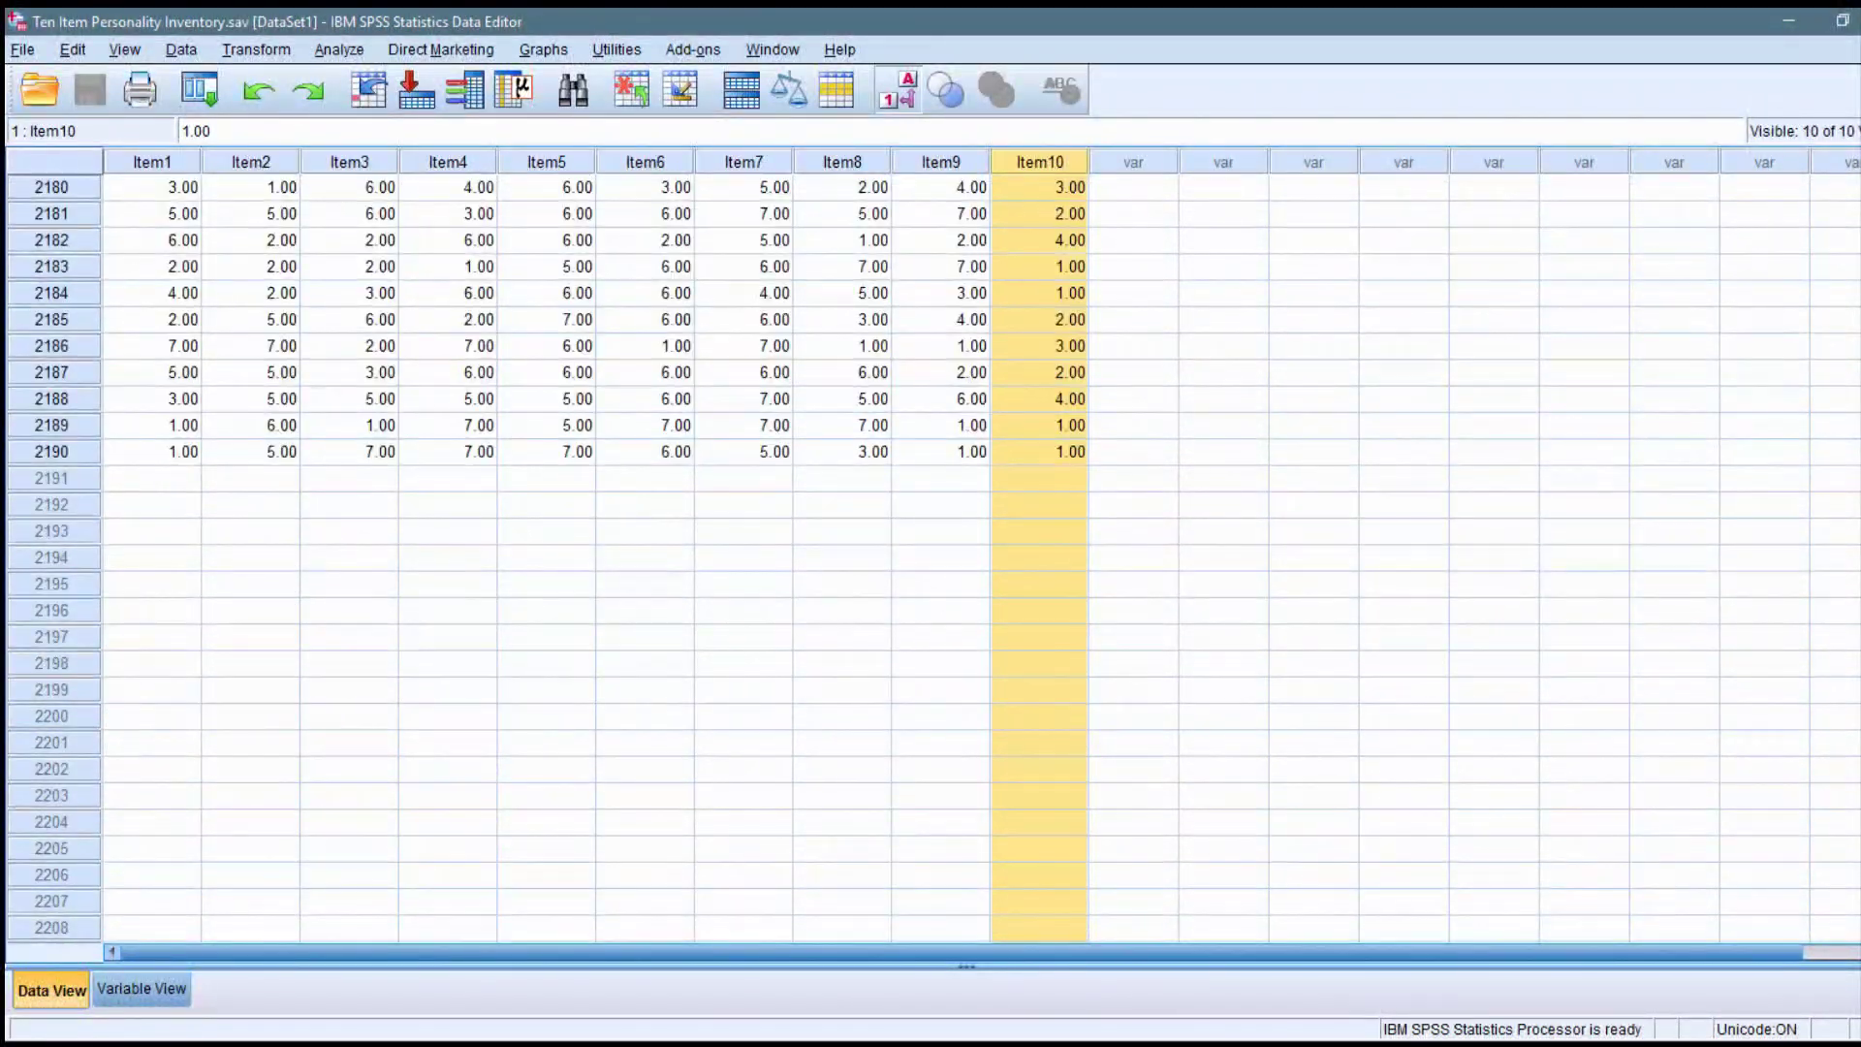
scroll(931, 559, up, 4)
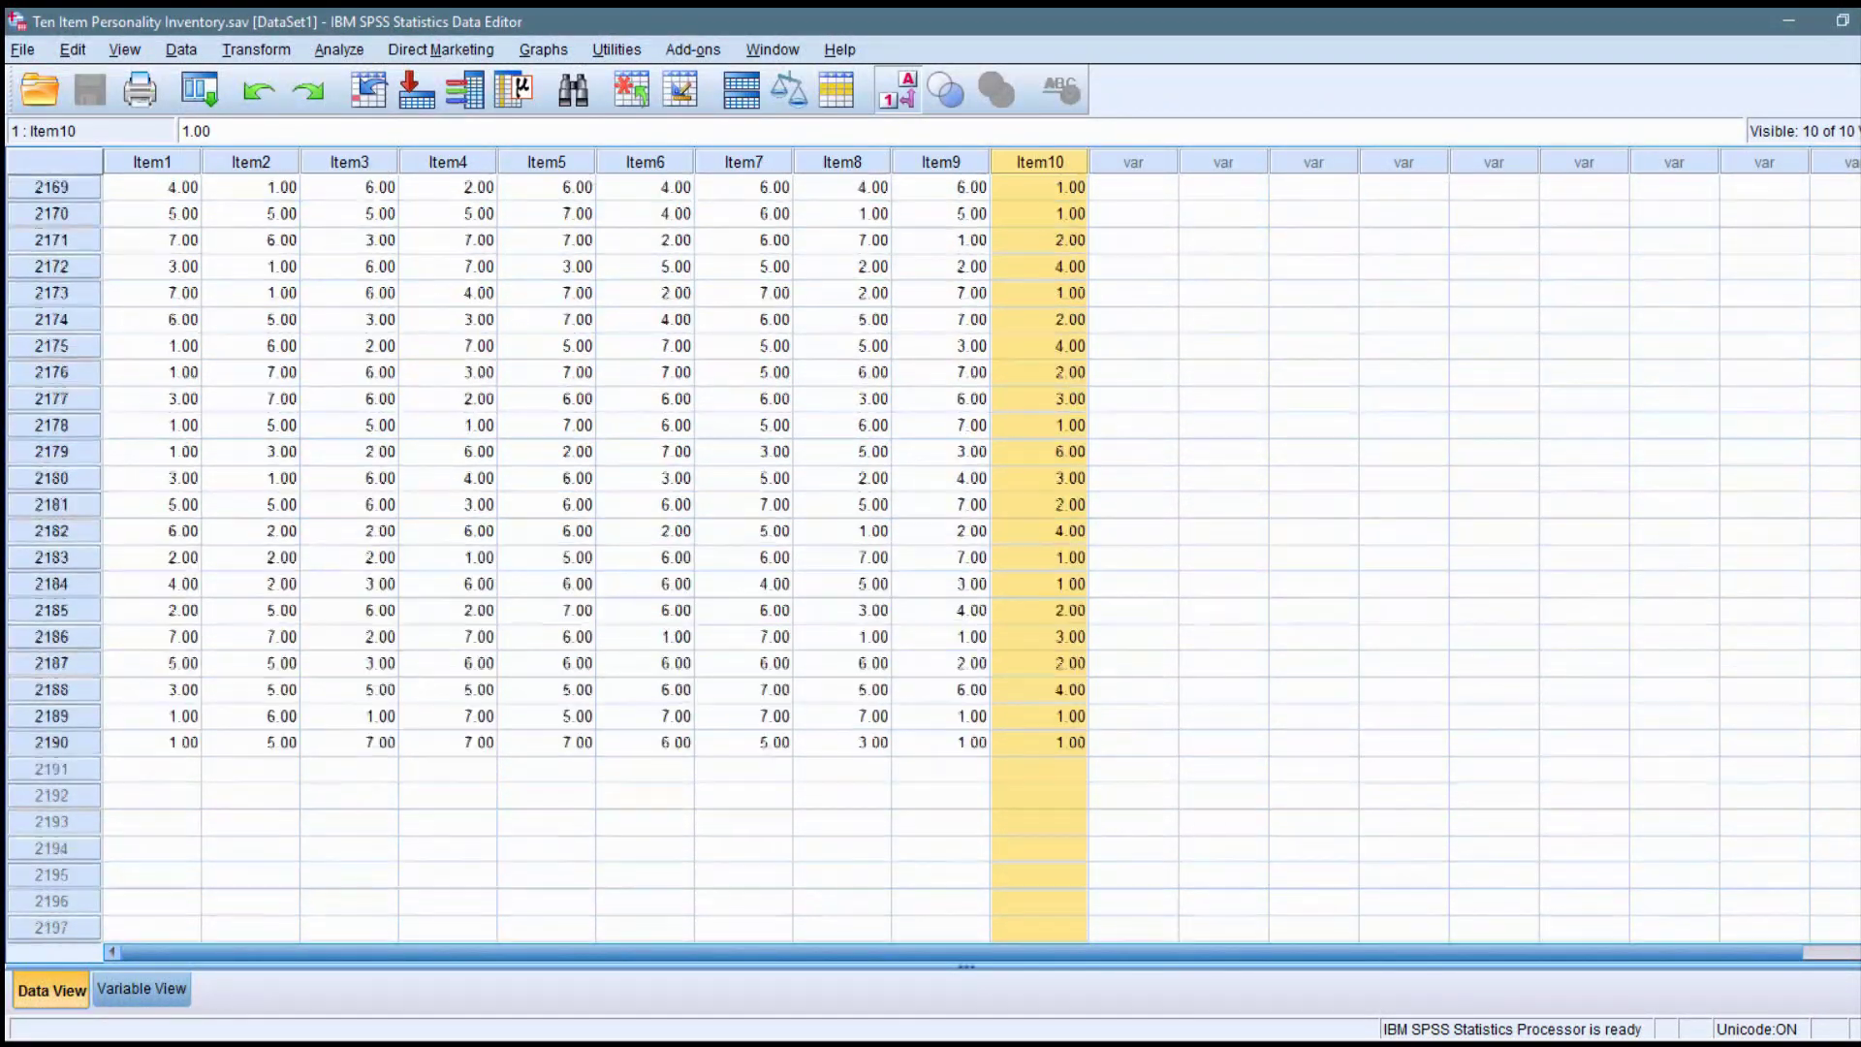
scroll(932, 559, up, 12)
scroll(931, 558, up, 20)
scroll(931, 559, up, 18)
scroll(930, 560, up, 20)
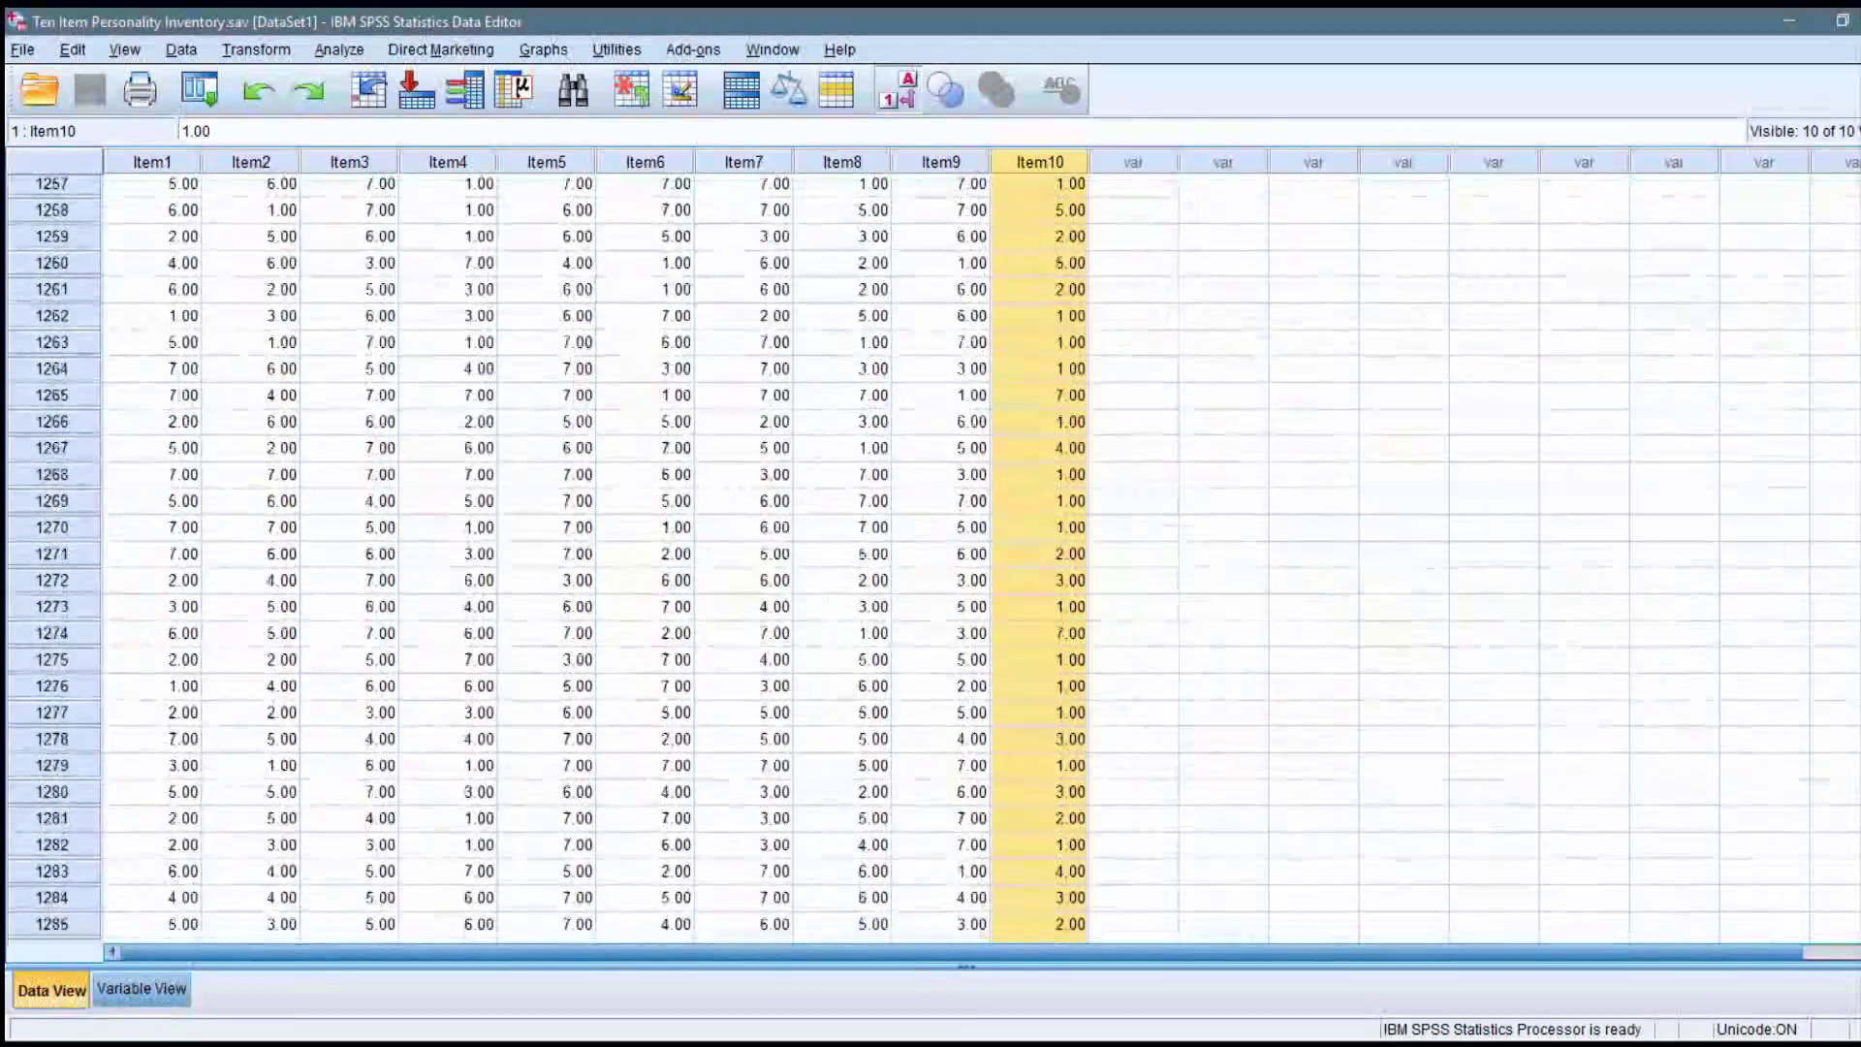
scroll(931, 558, up, 20)
scroll(932, 559, up, 20)
scroll(931, 560, up, 20)
click(1230, 396)
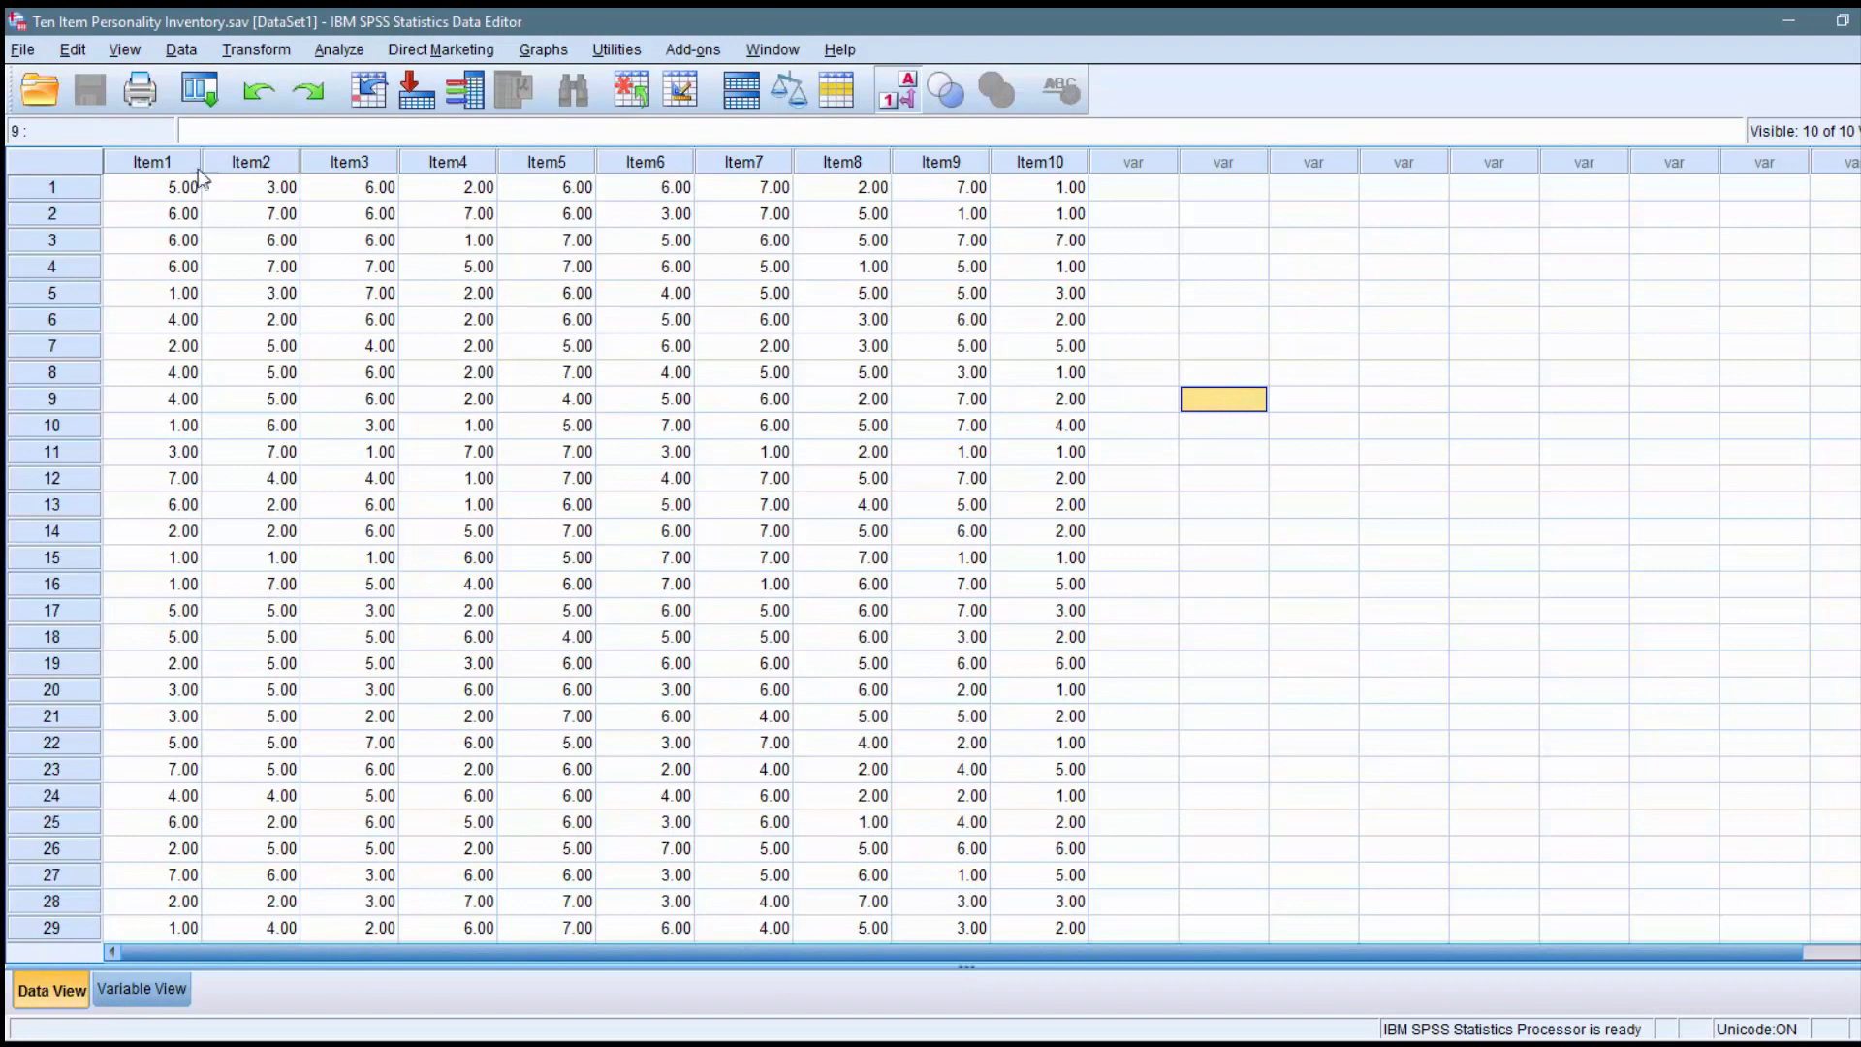
- Select the Item1–Item10 columns, clear the selection, and open Analyze > Dimension Reduction
click(172, 163)
drag(208, 172, 1054, 165)
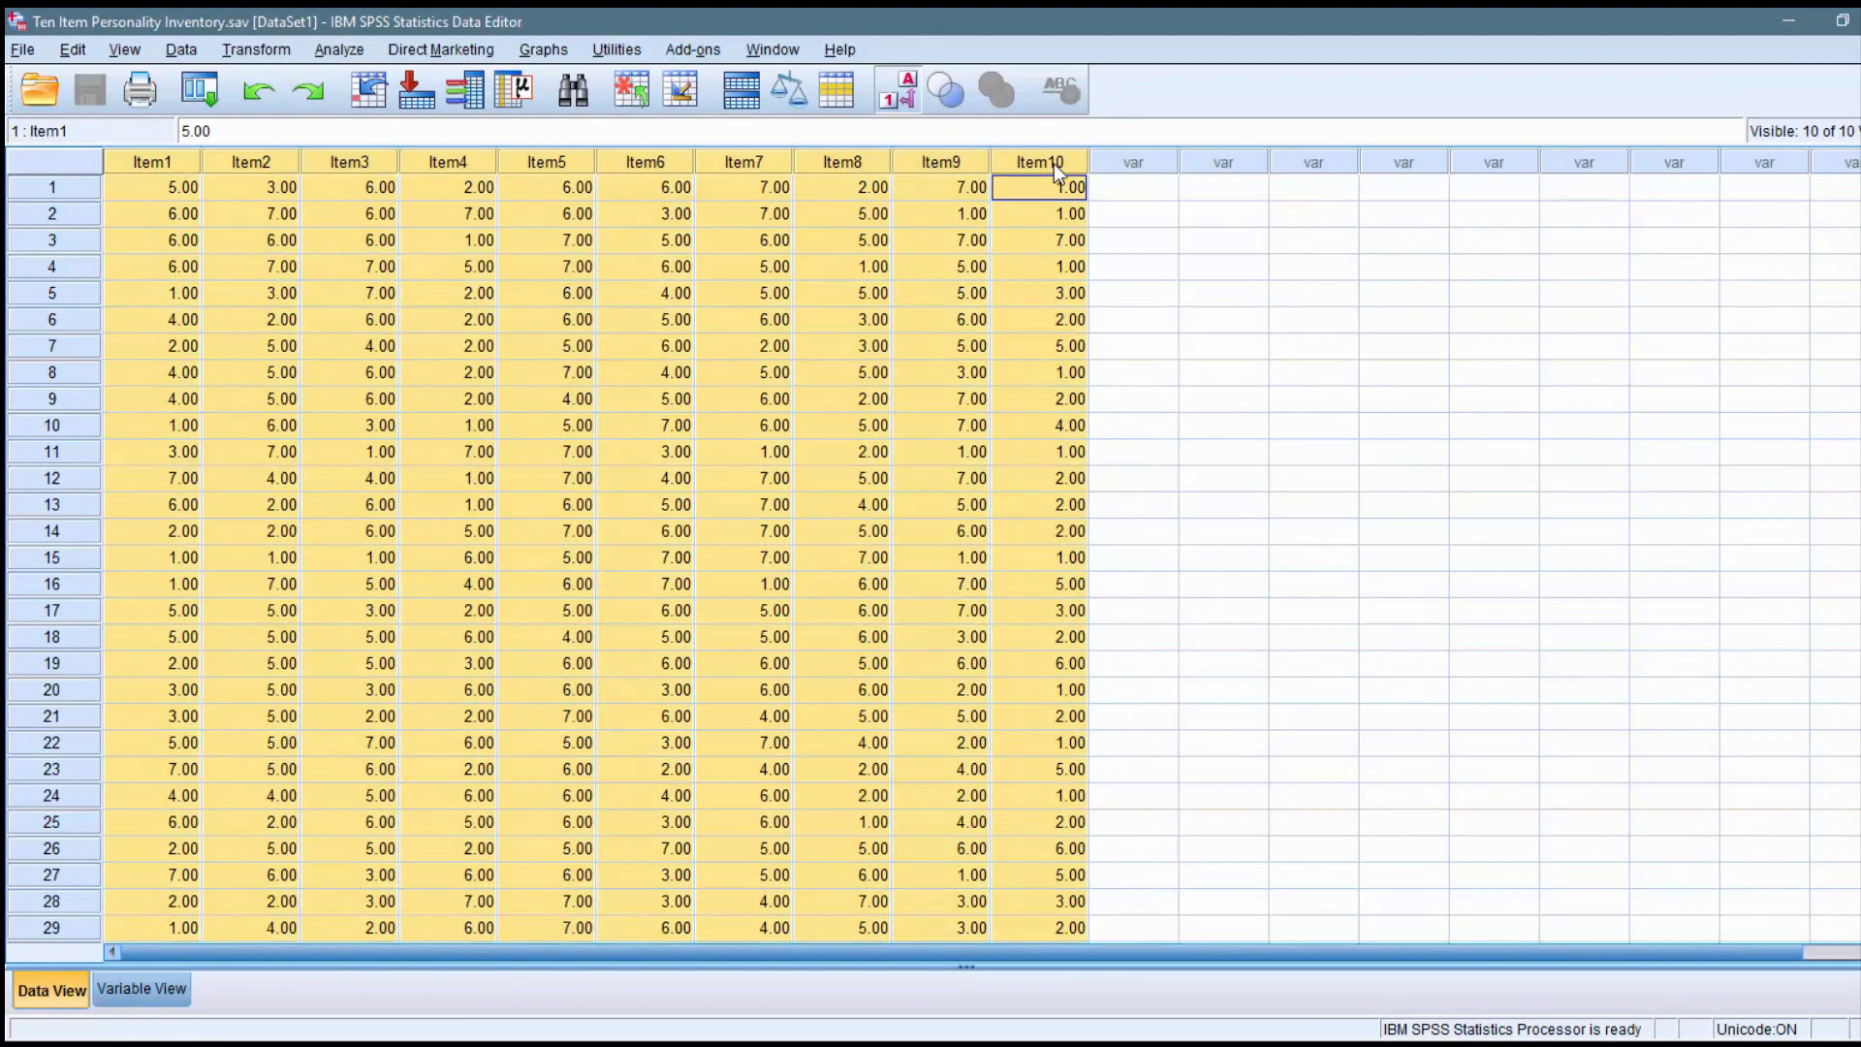
key(Return)
key(Return)
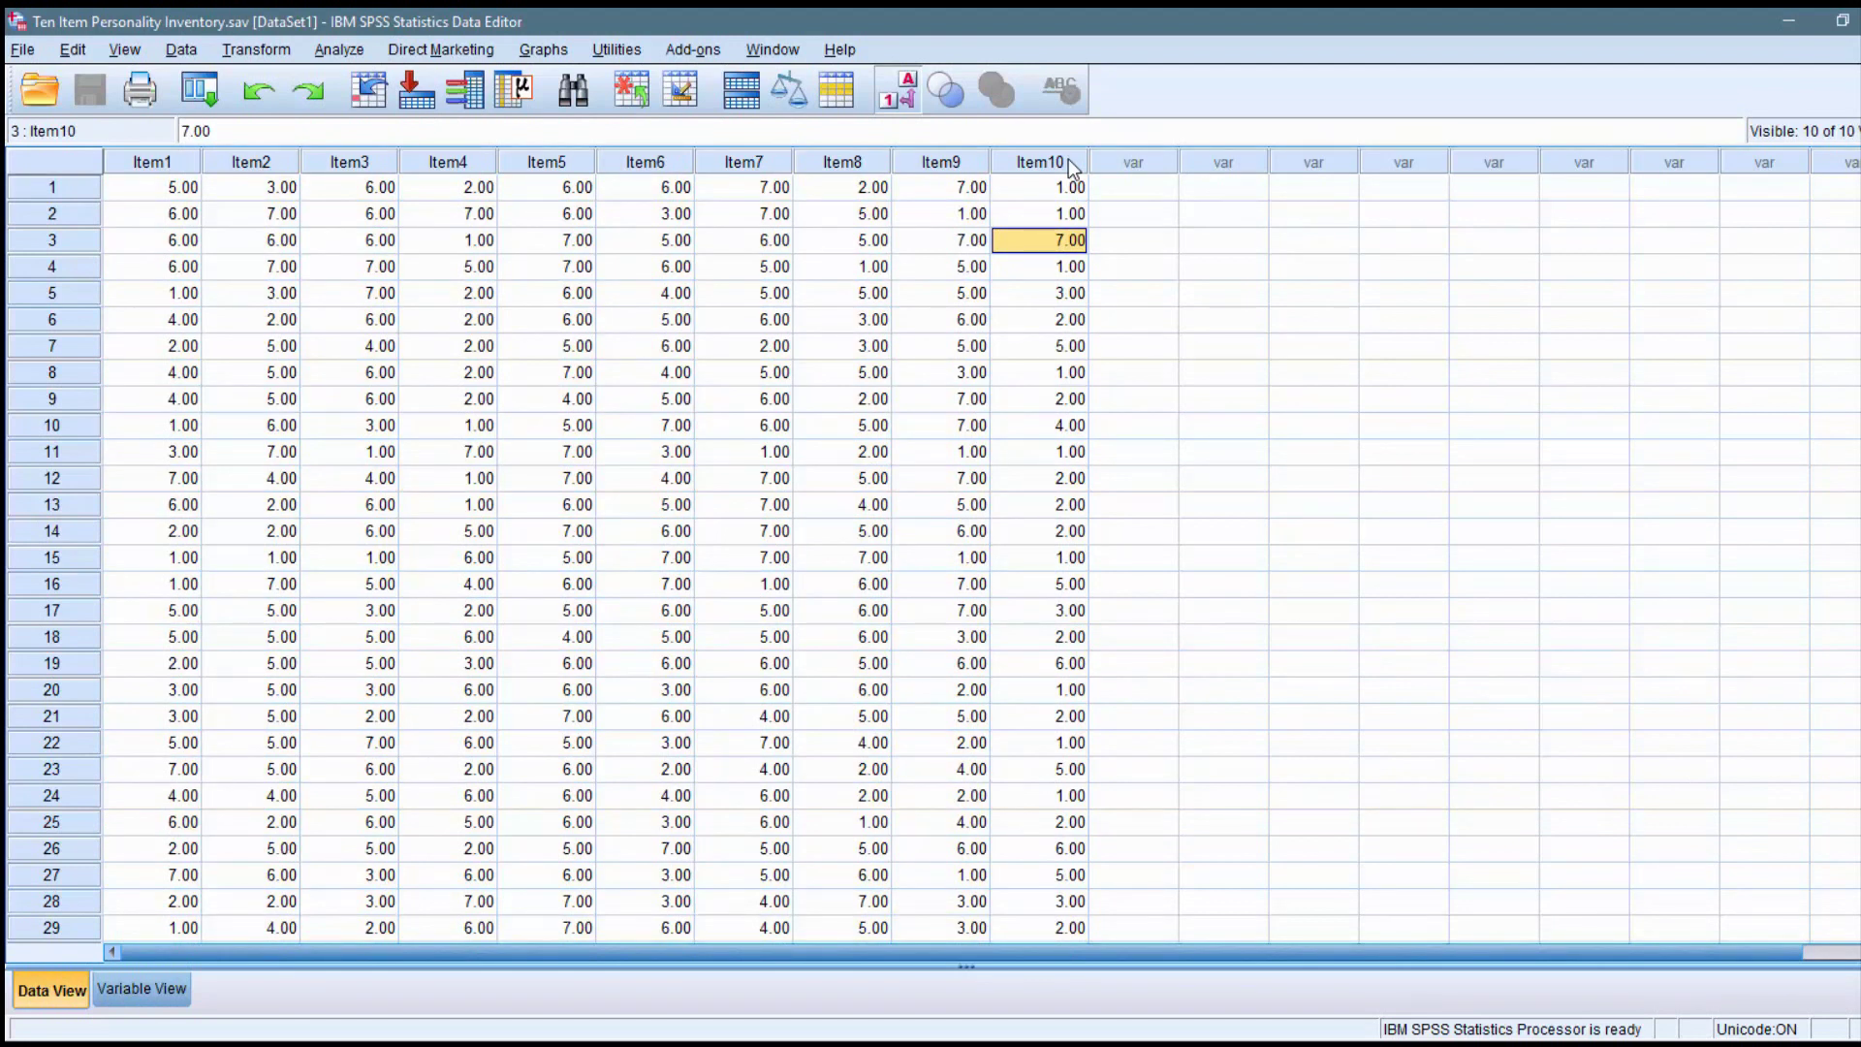
click(1104, 375)
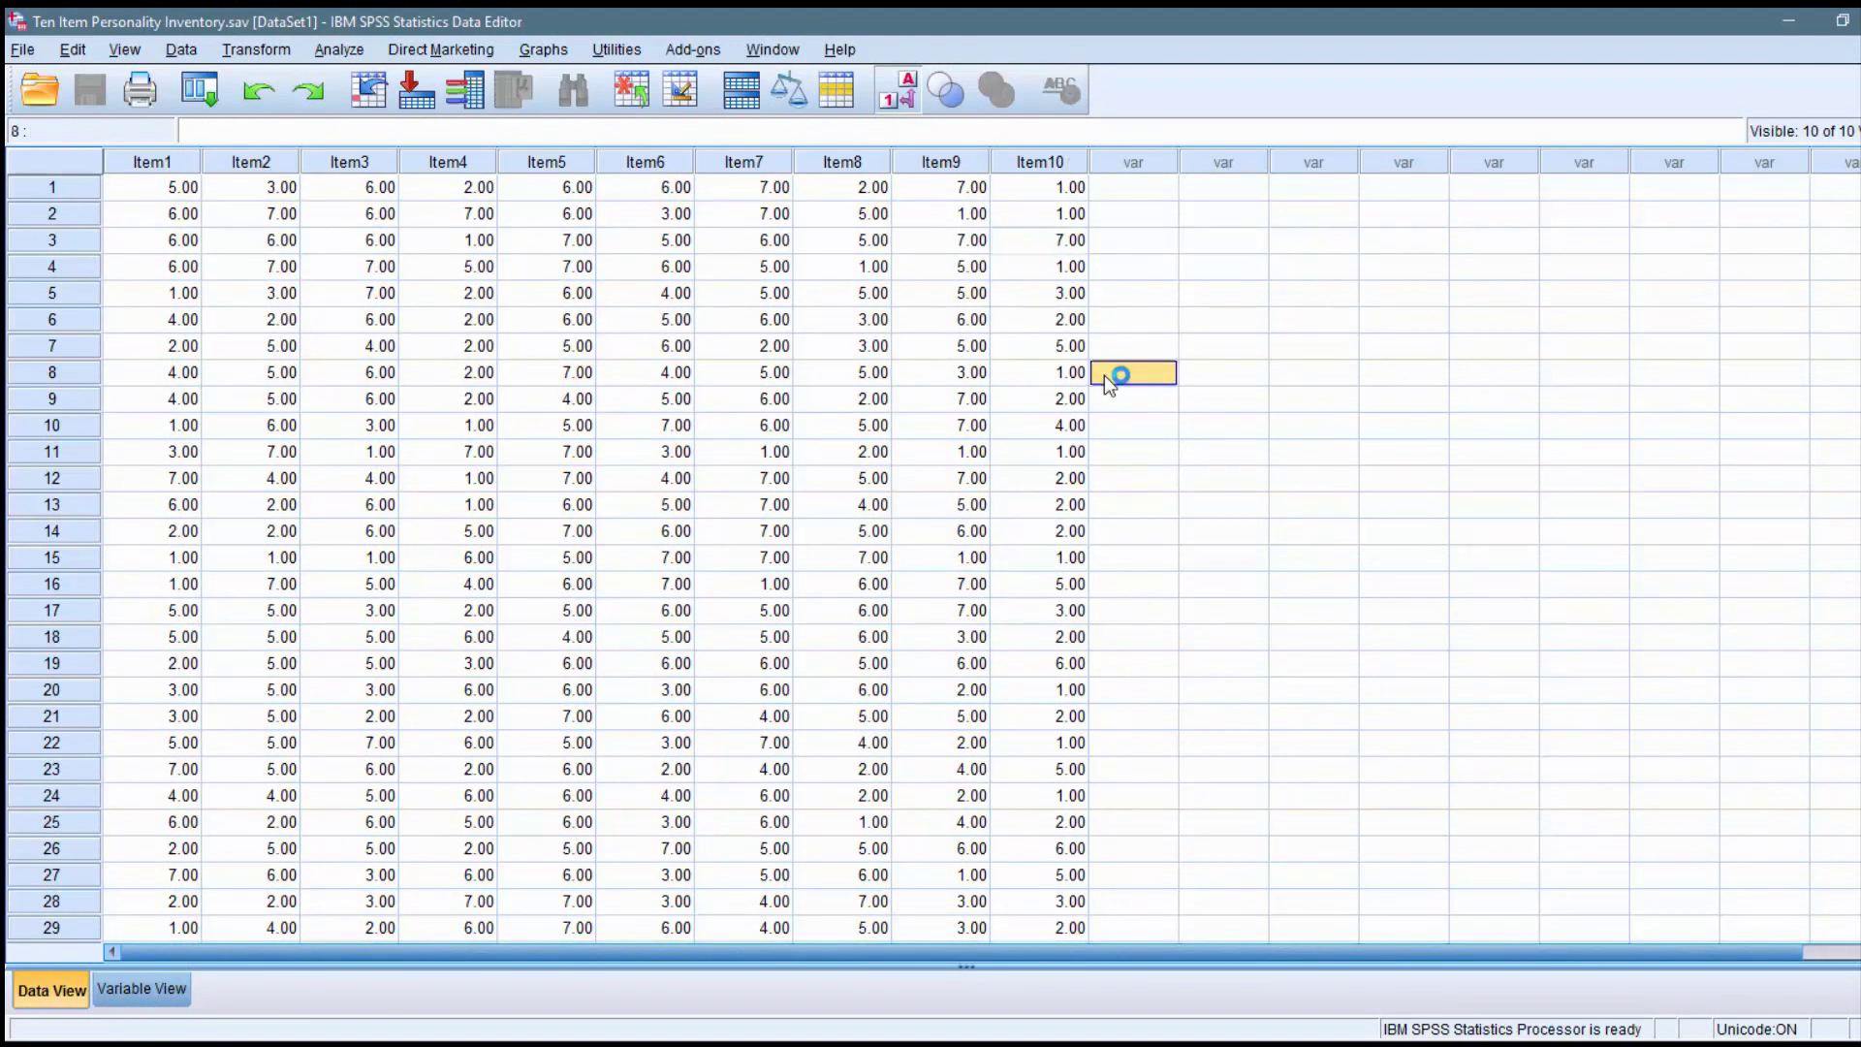
click(1290, 342)
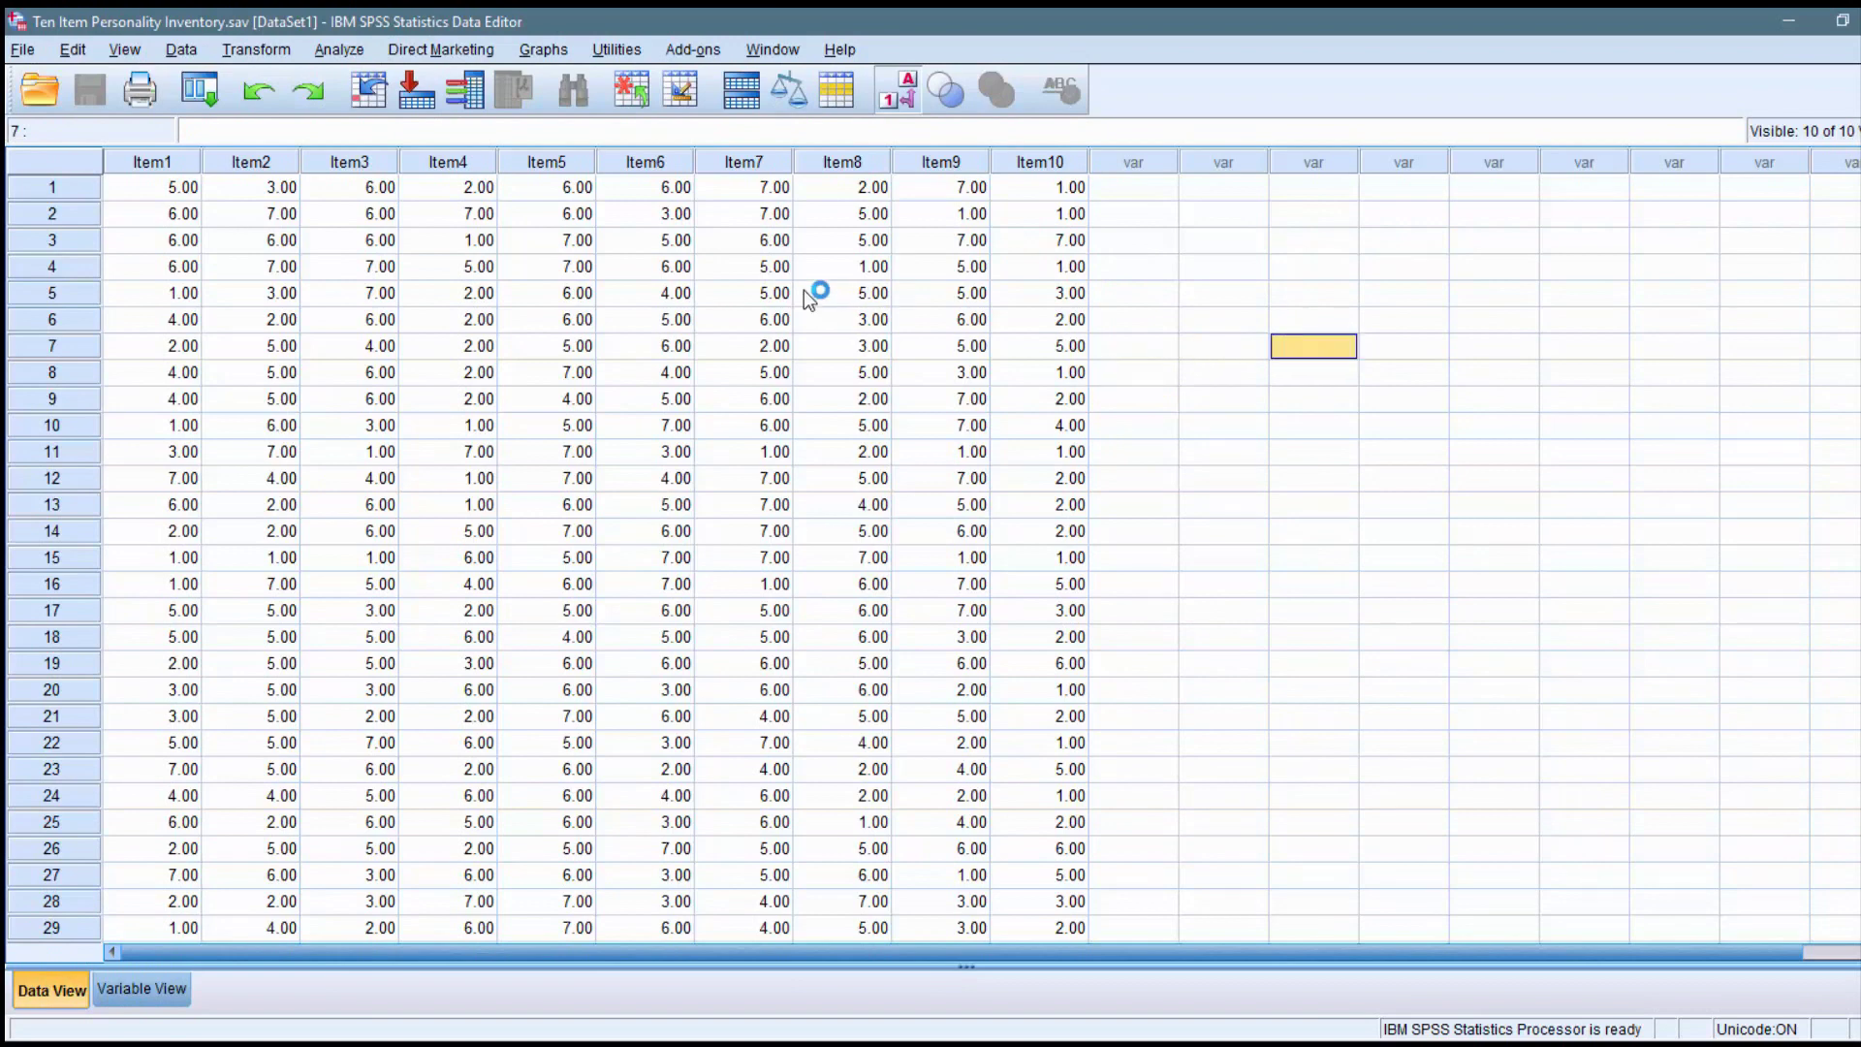
click(330, 46)
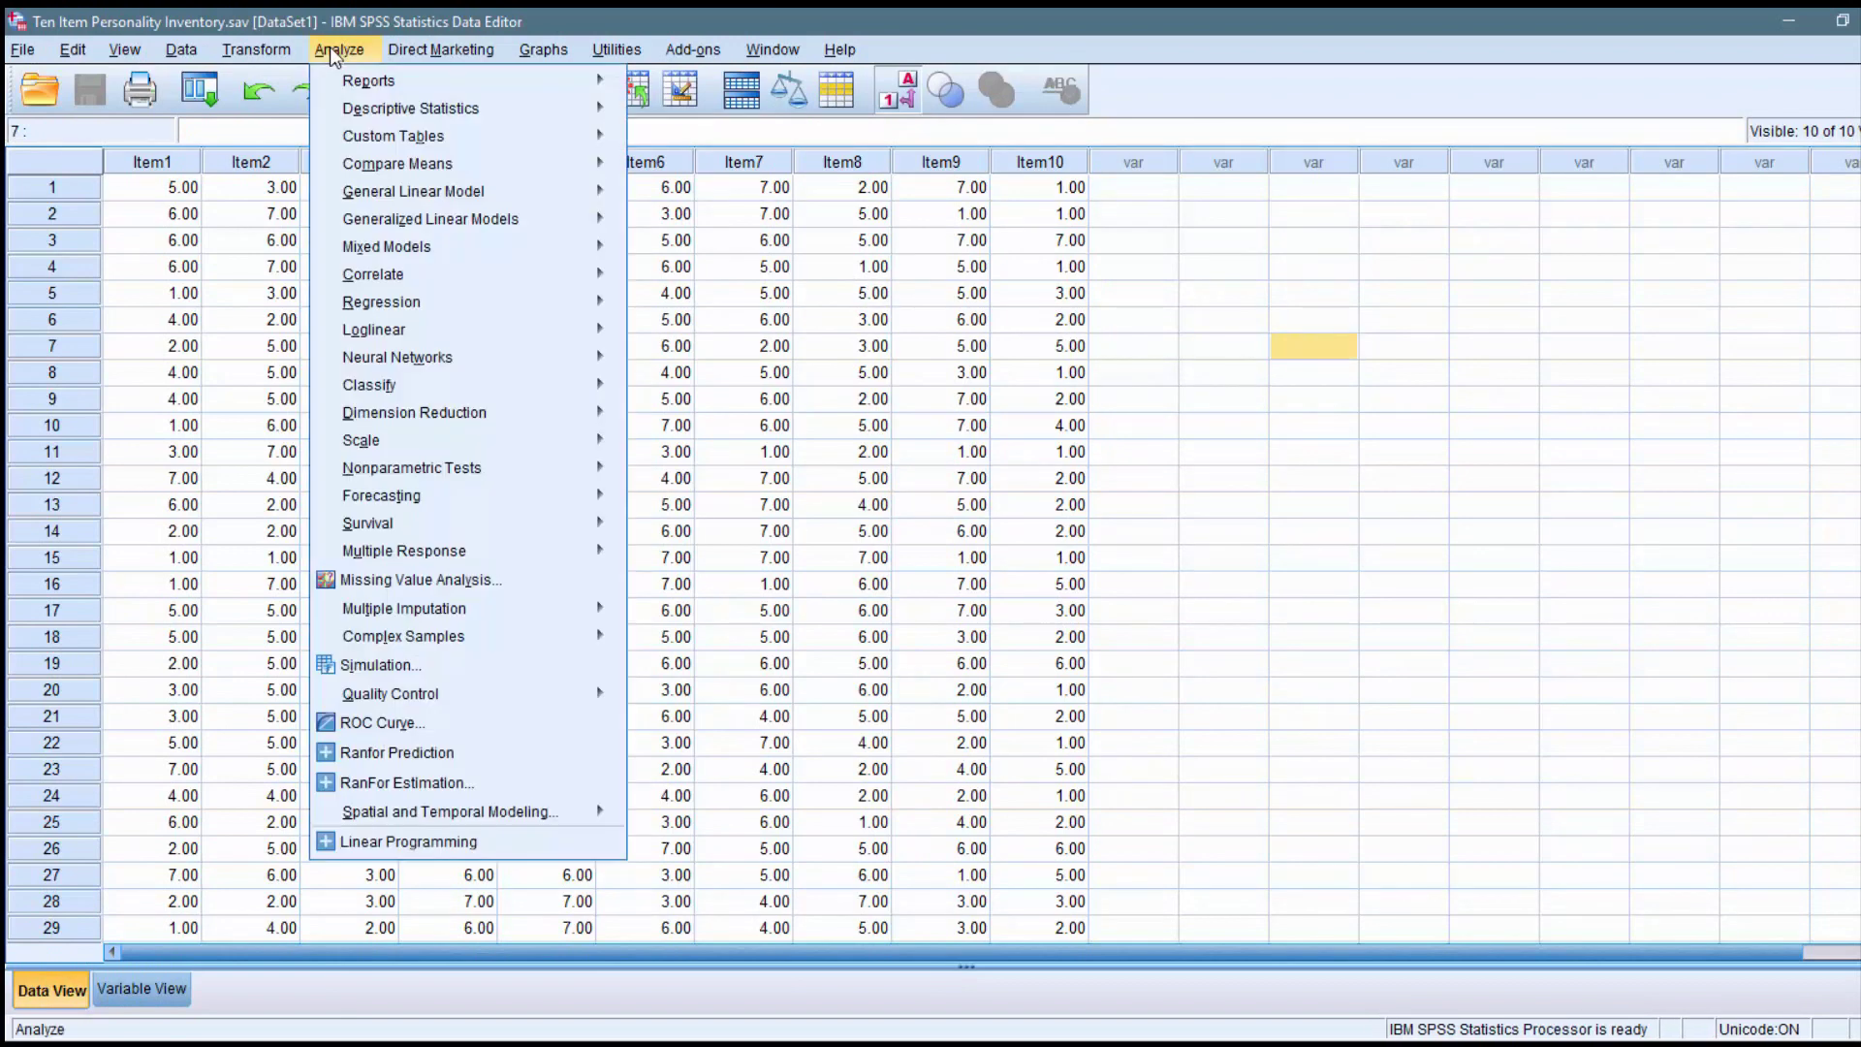
mouse_move(415, 412)
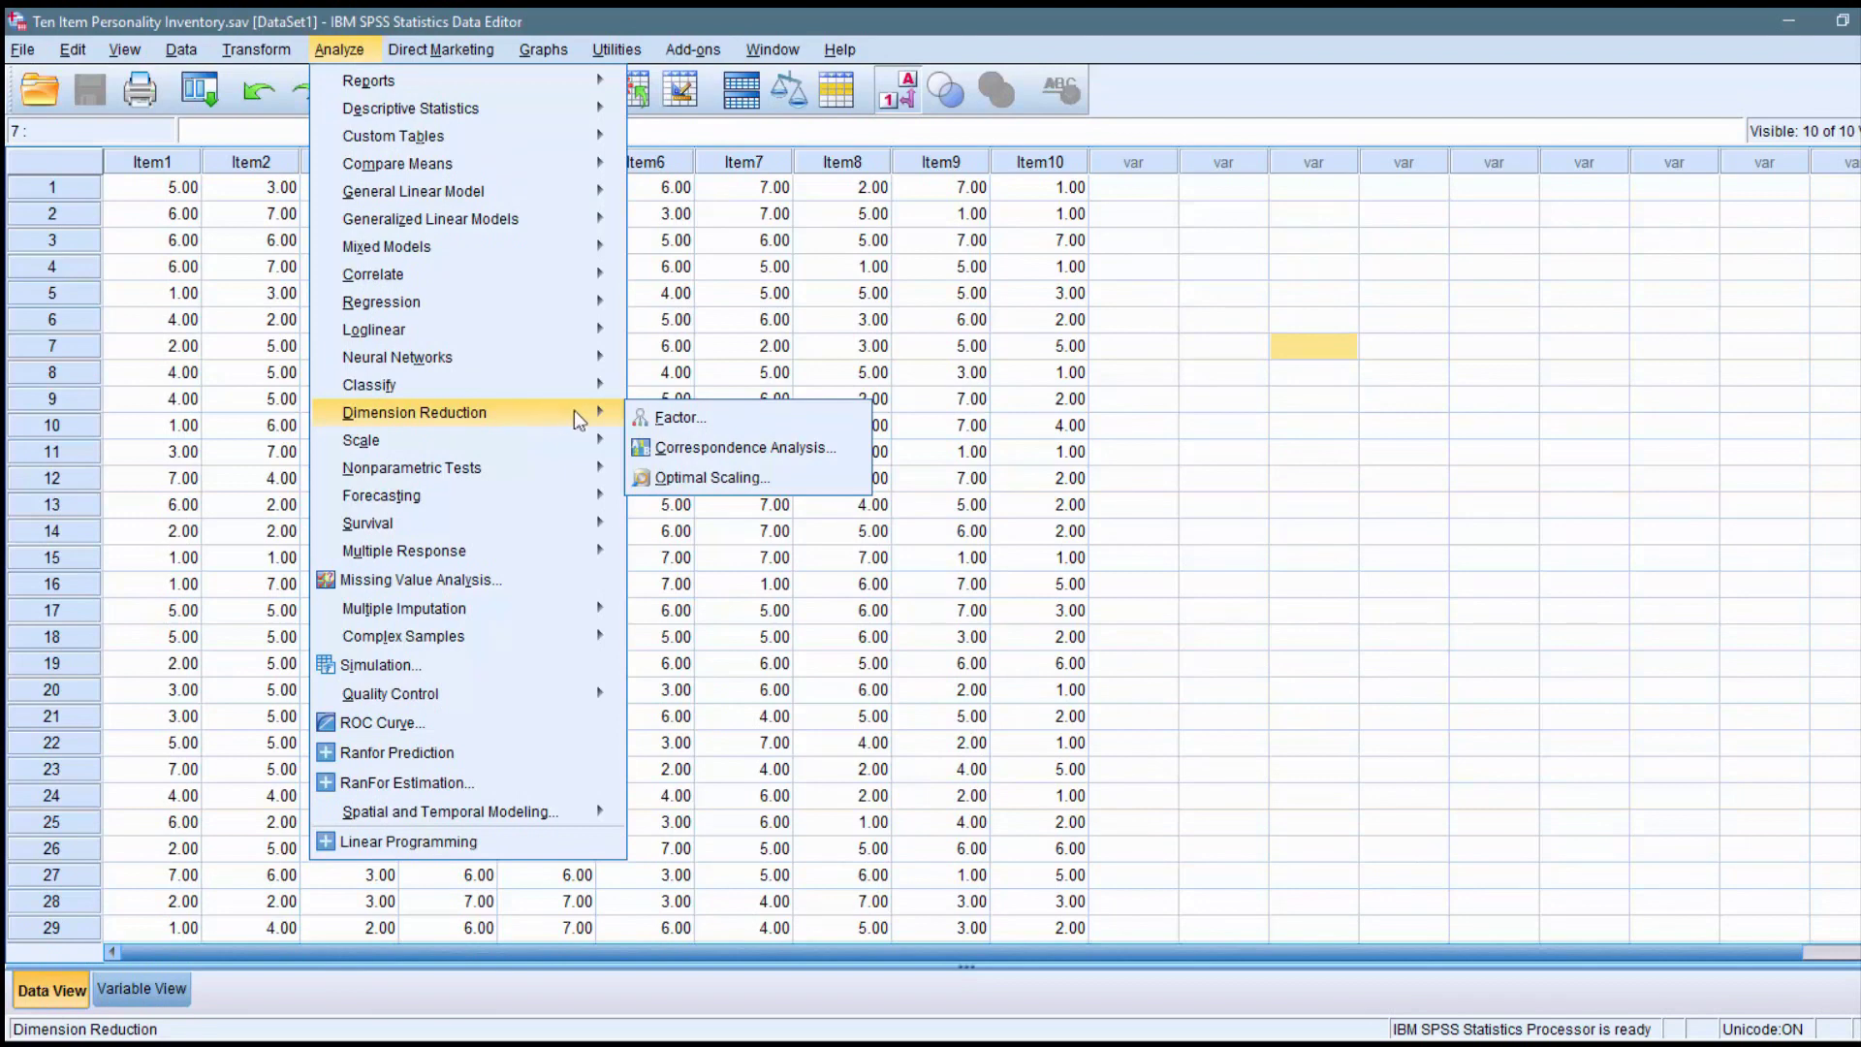
- Start a factor analysis with Item1 through Item10 as variables and open Extraction
click(813, 423)
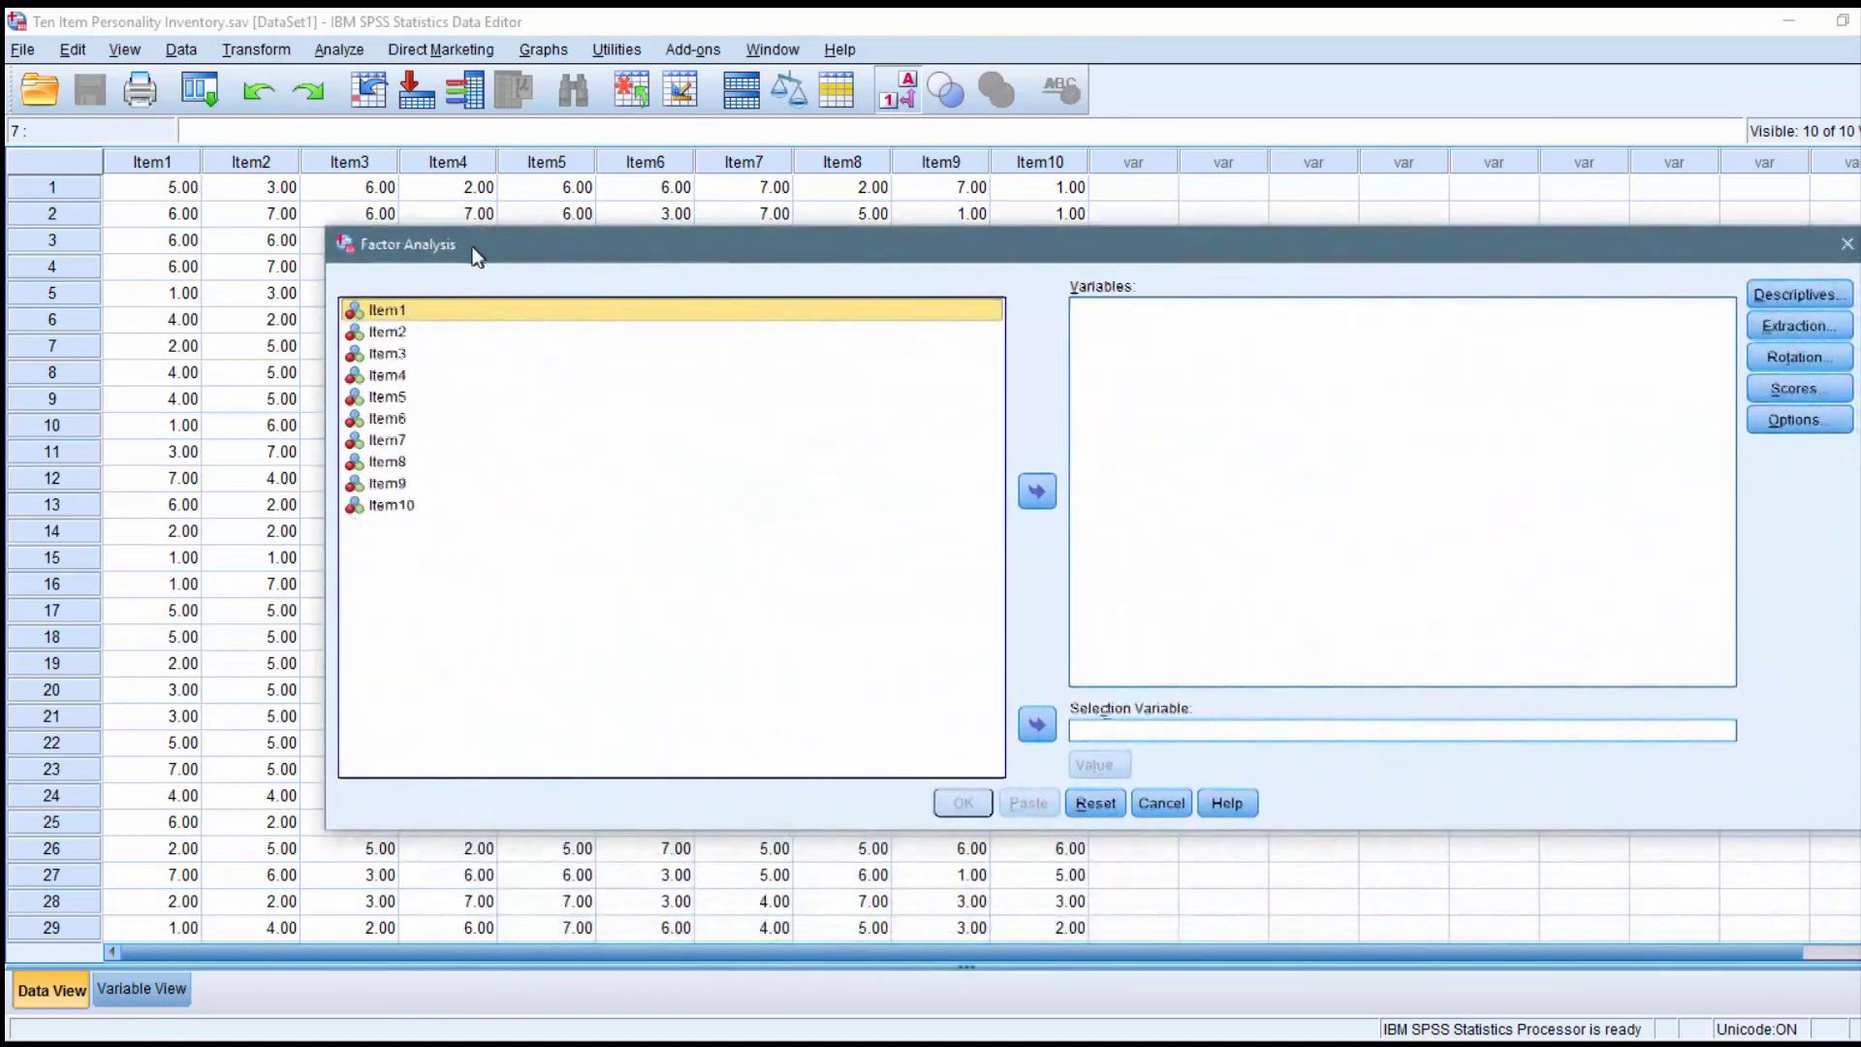
mouse_move(472, 247)
mouse_down()
mouse_move(412, 199)
mouse_move(431, 204)
mouse_up()
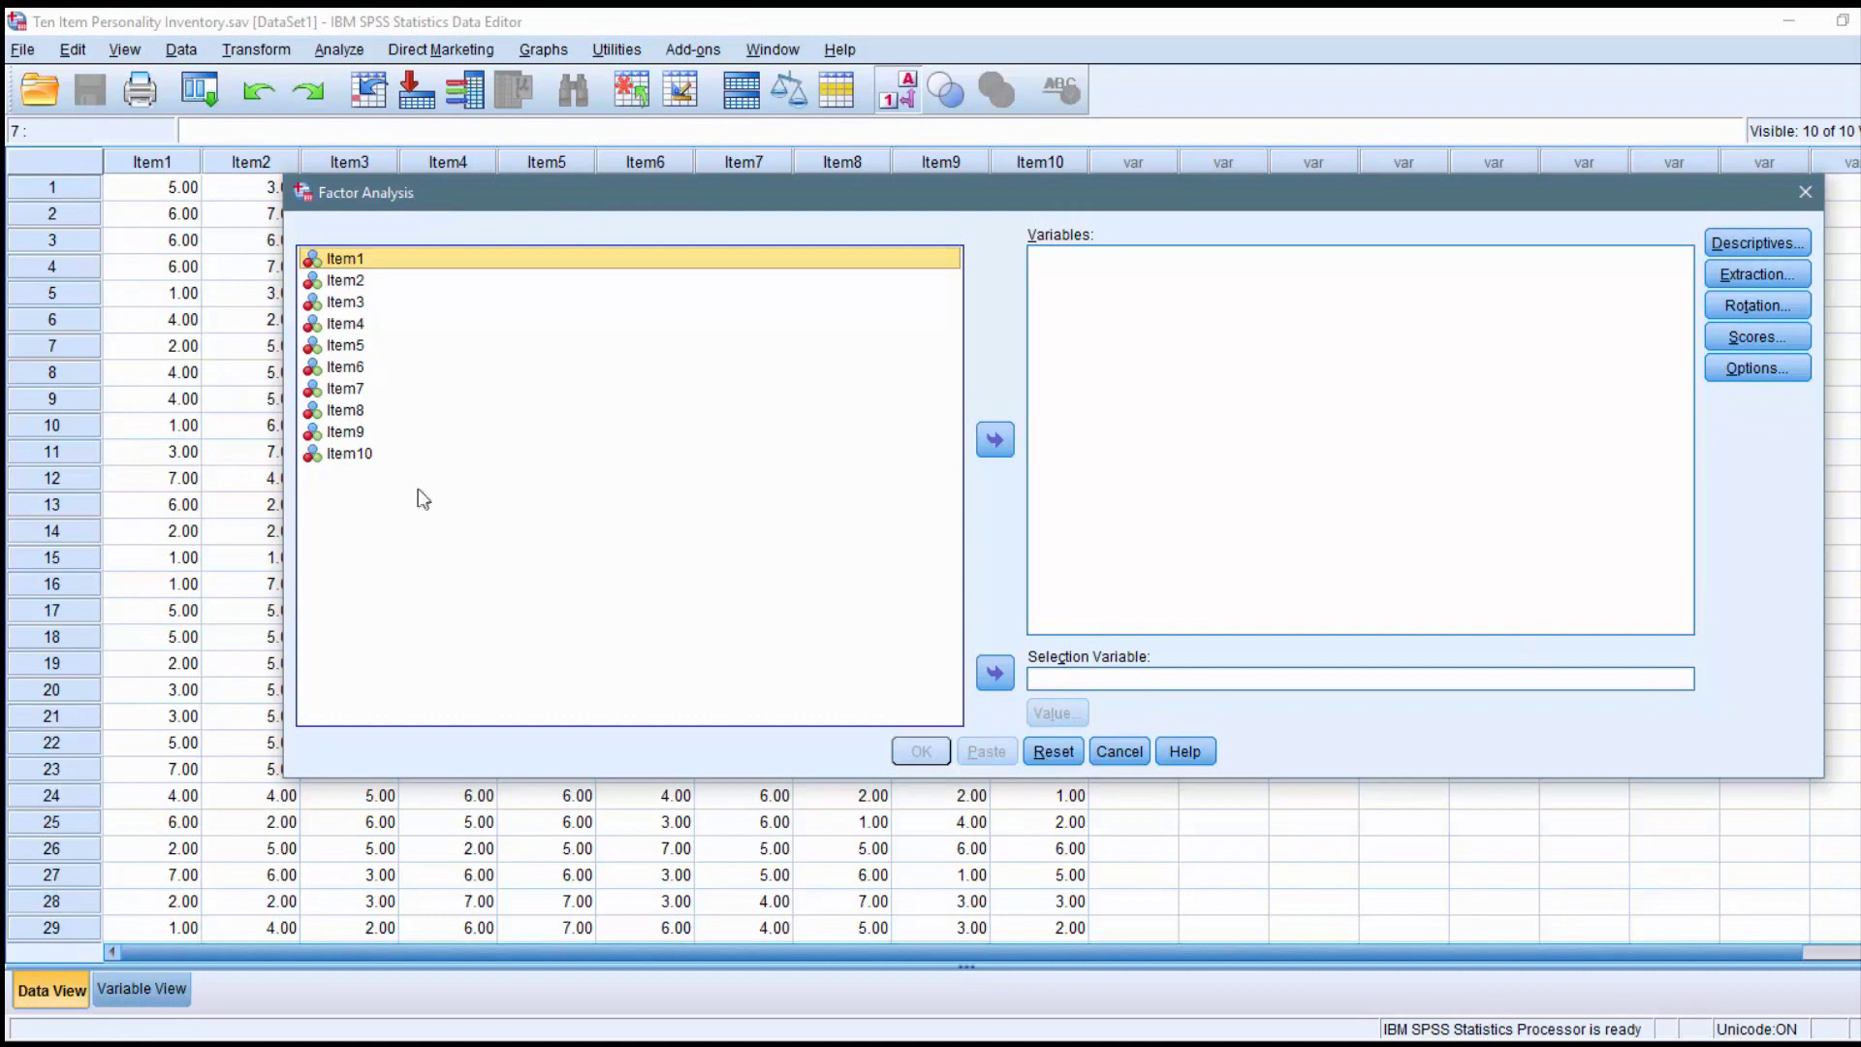
shift+click(372, 454)
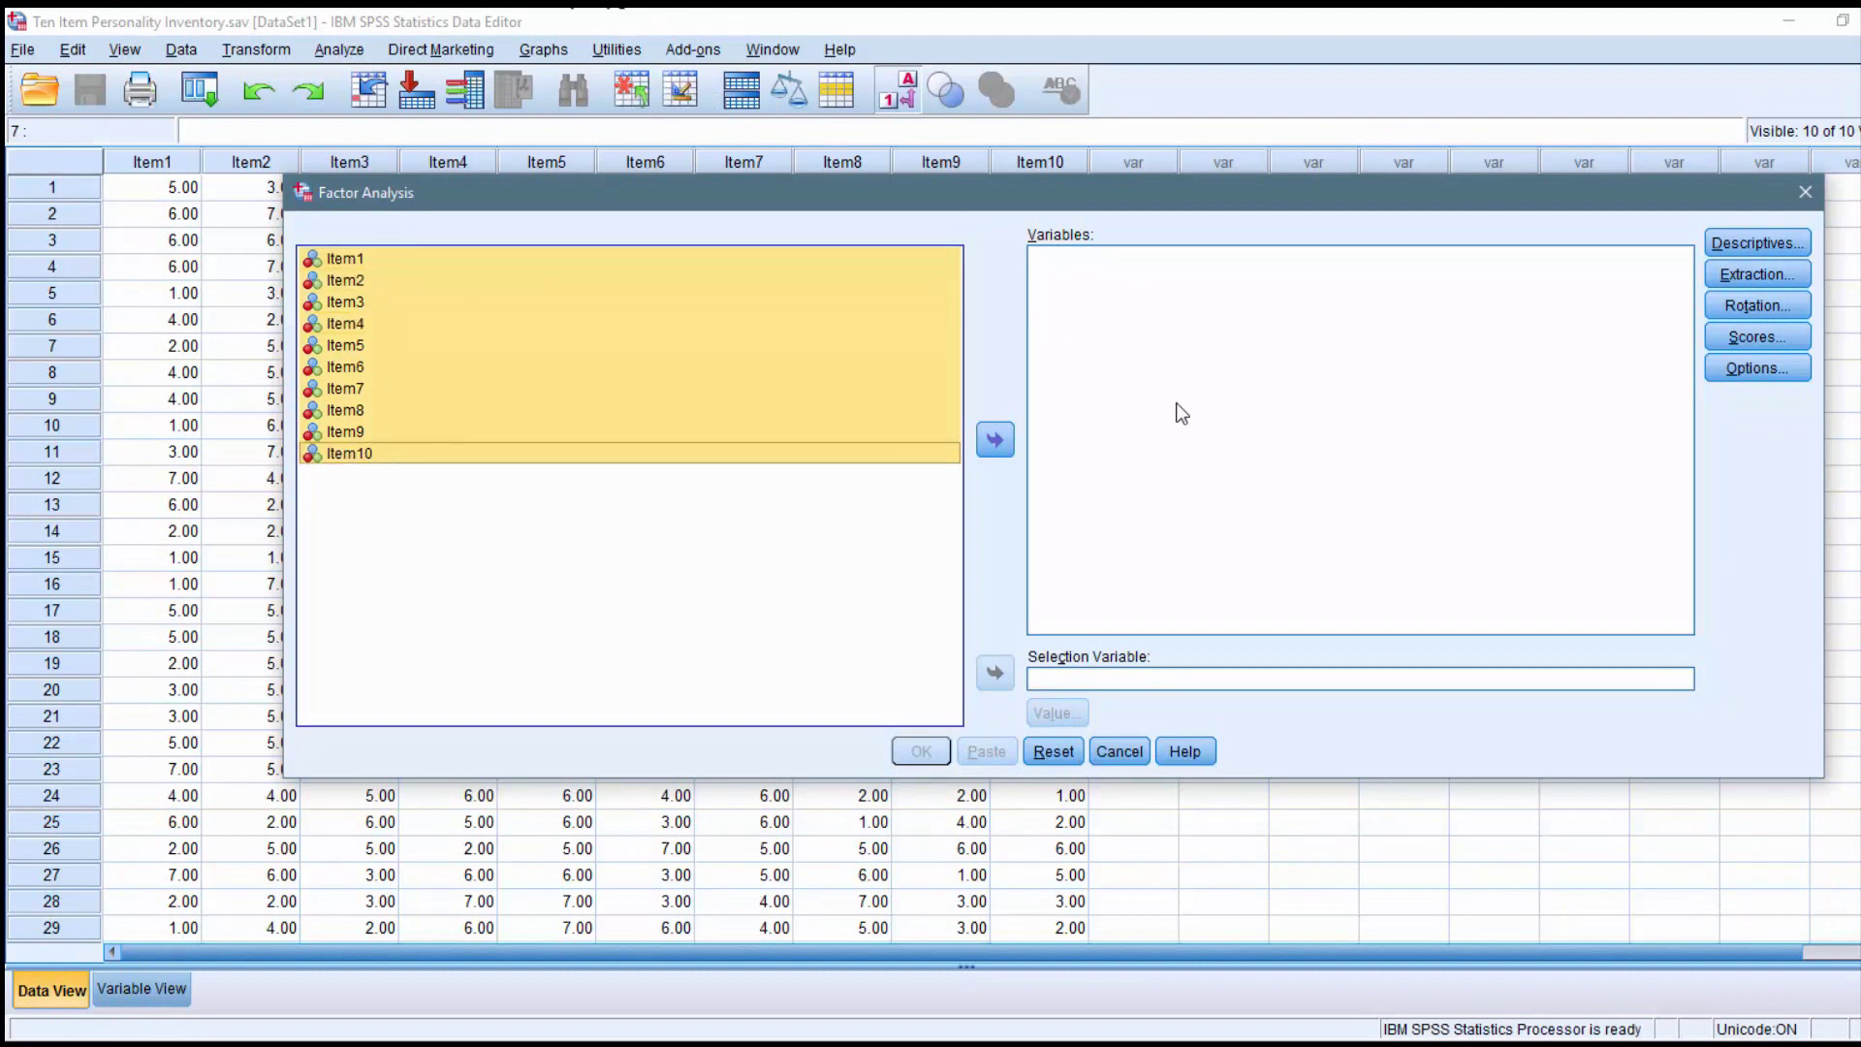
click(995, 442)
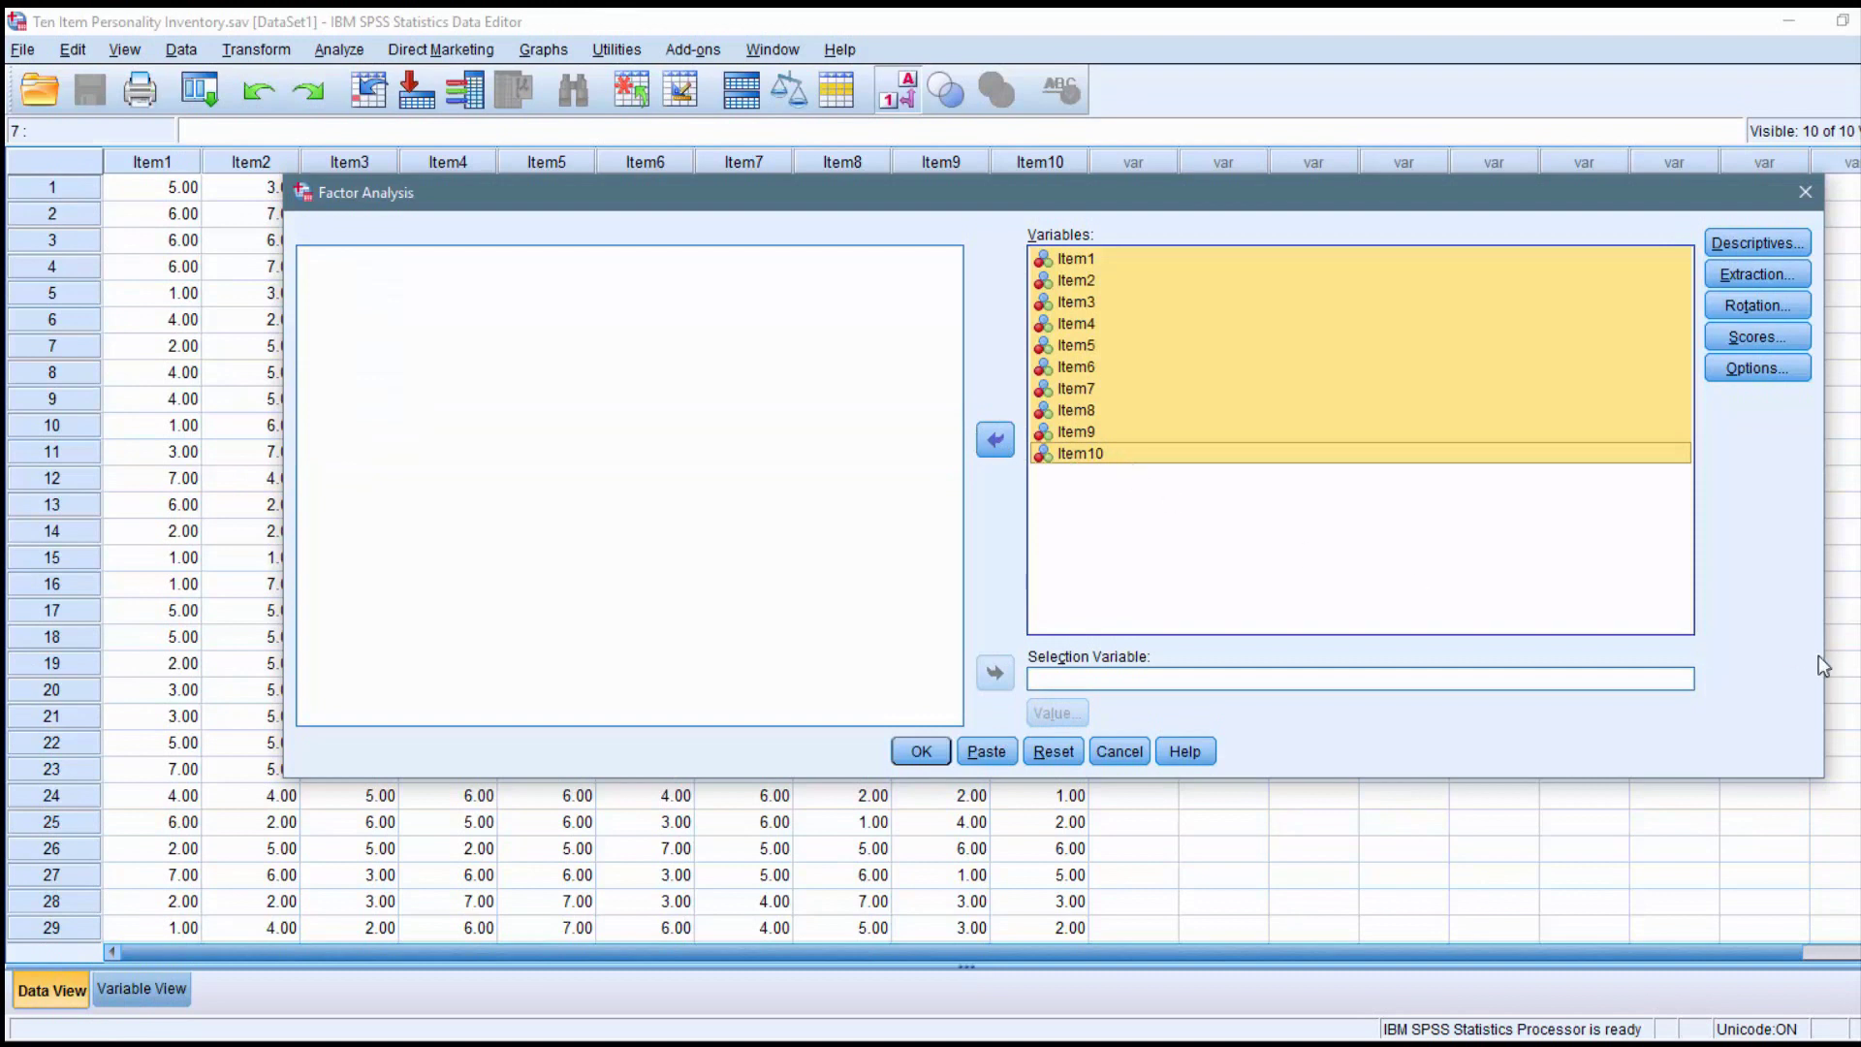
drag(1823, 666, 1553, 673)
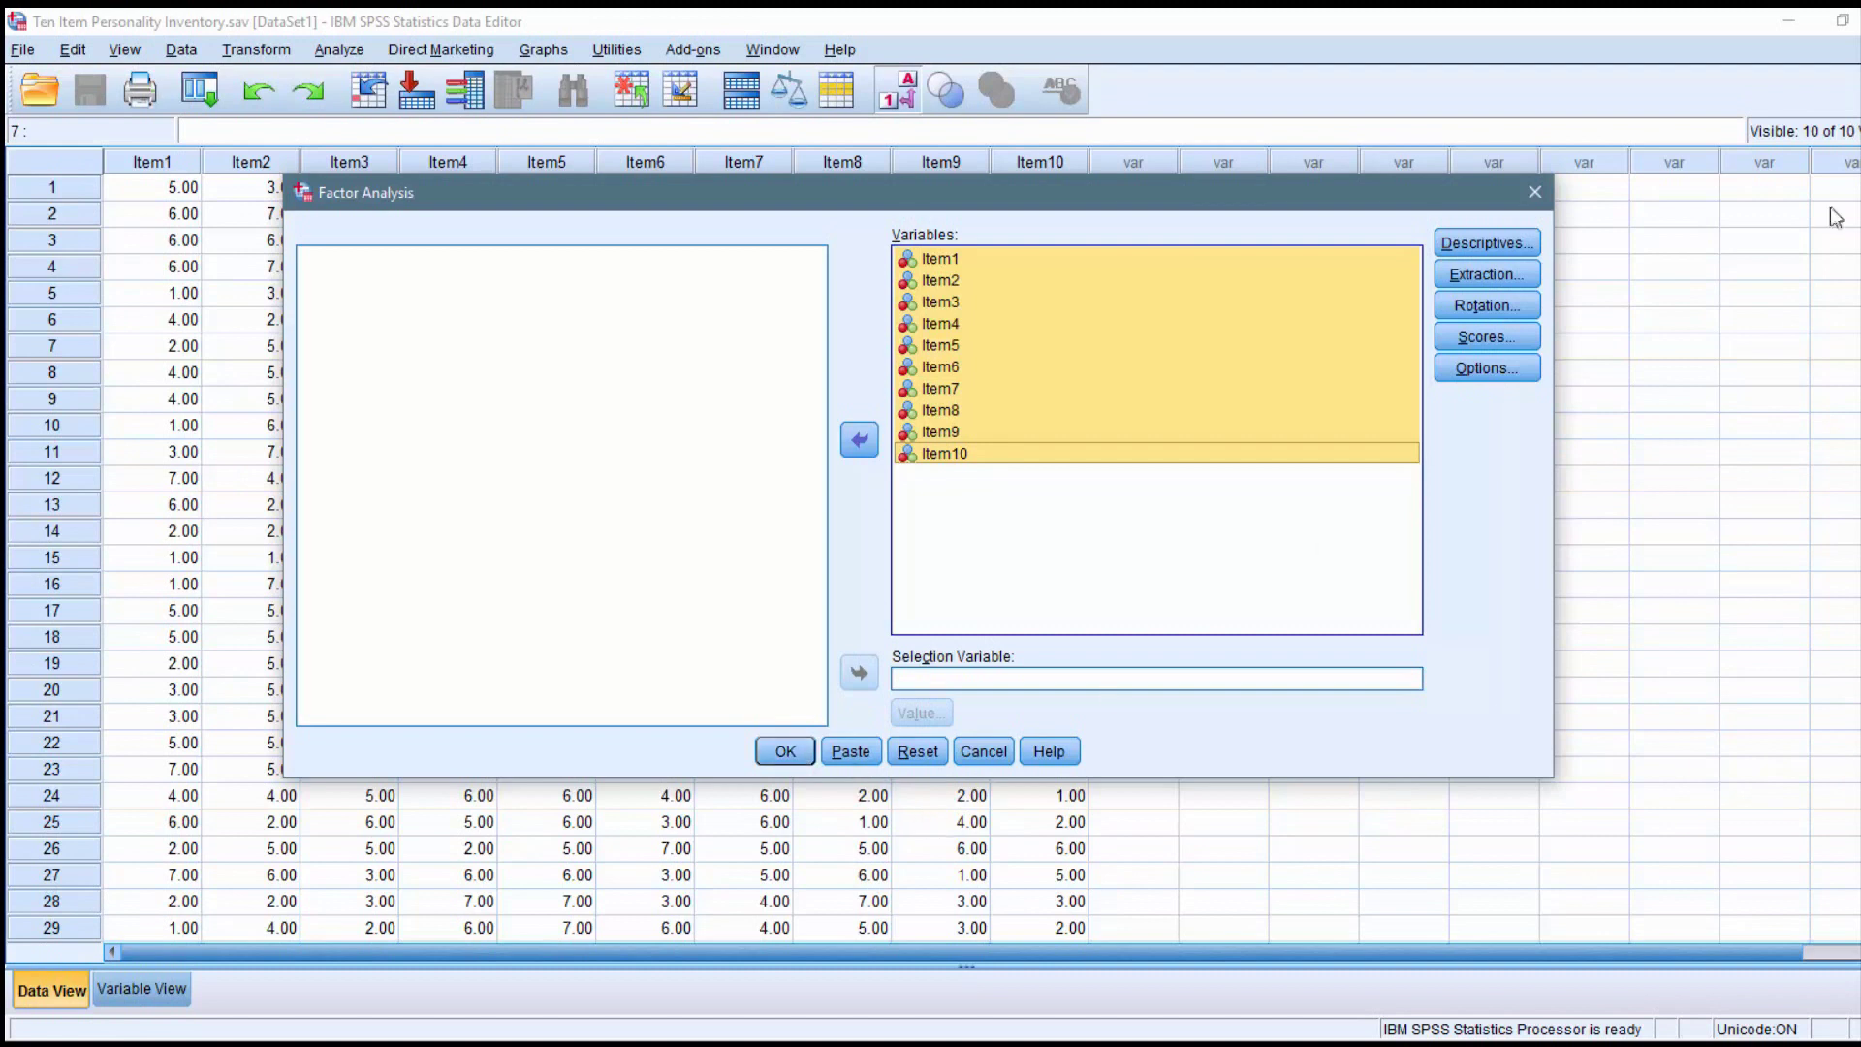
key(alt+e)
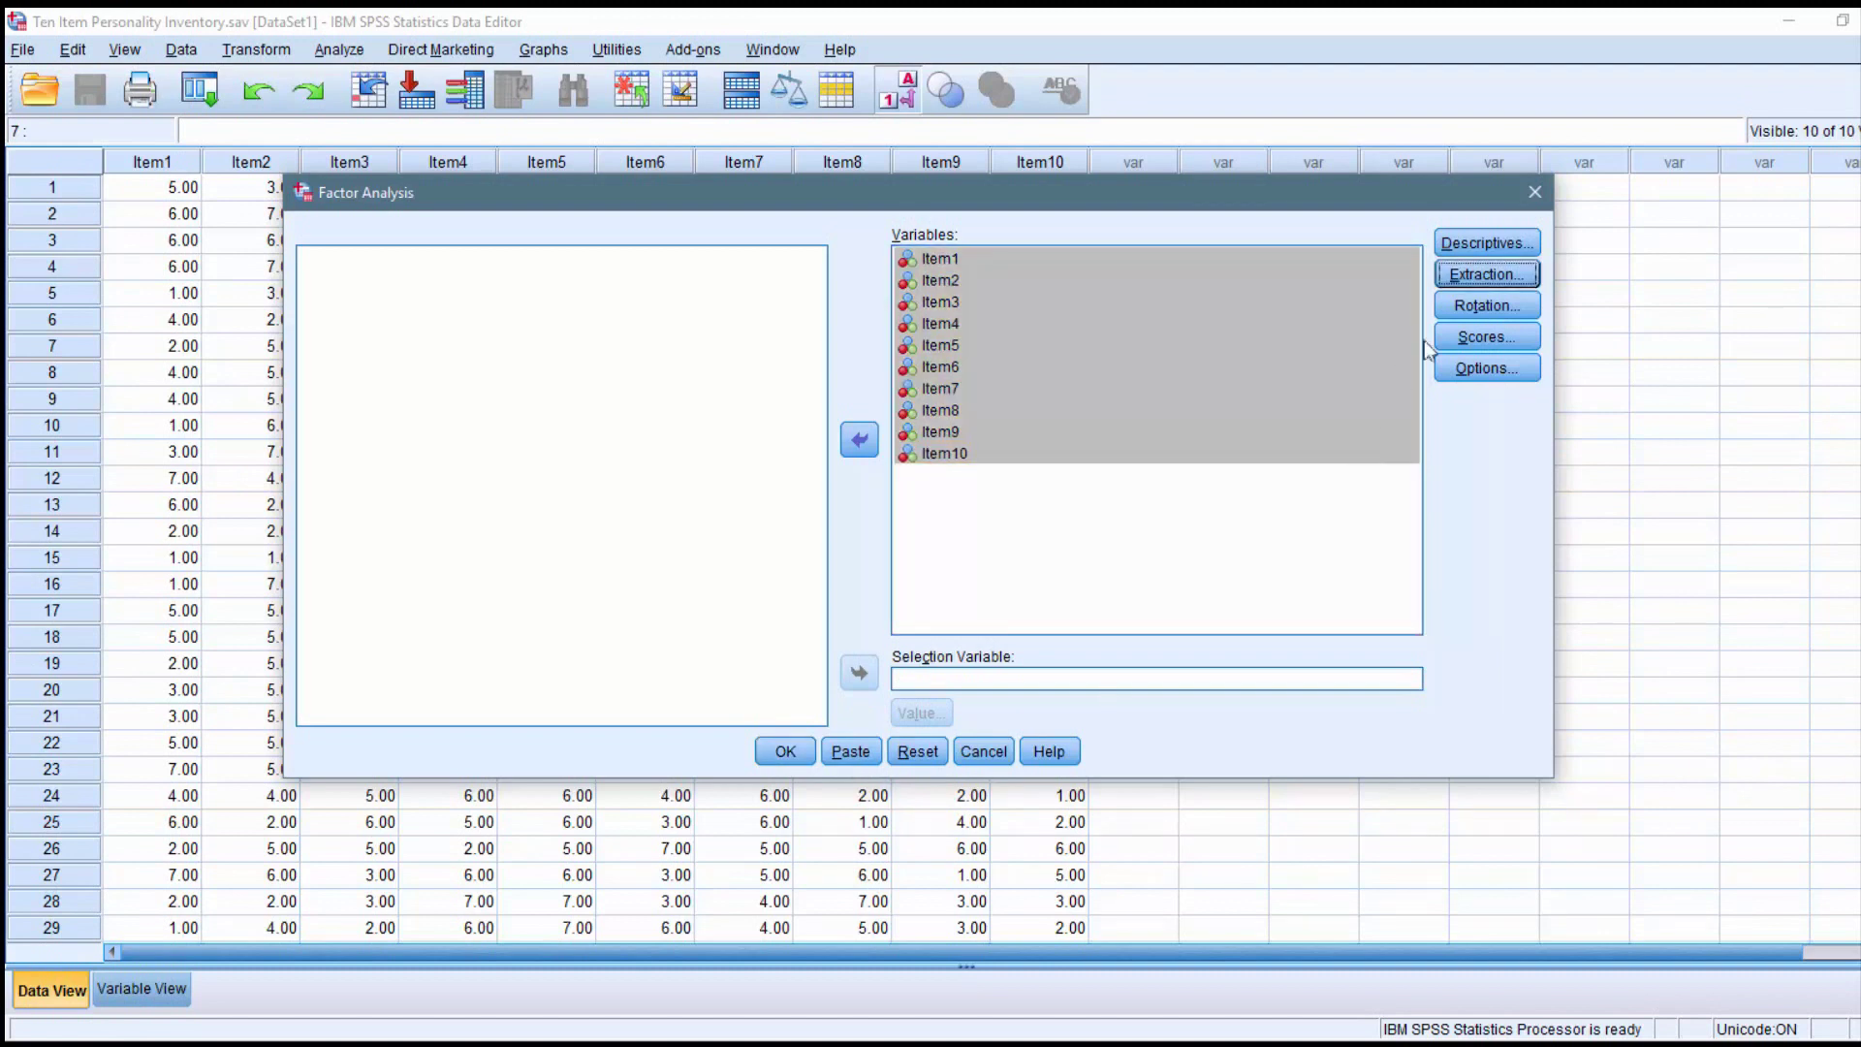
click(1459, 279)
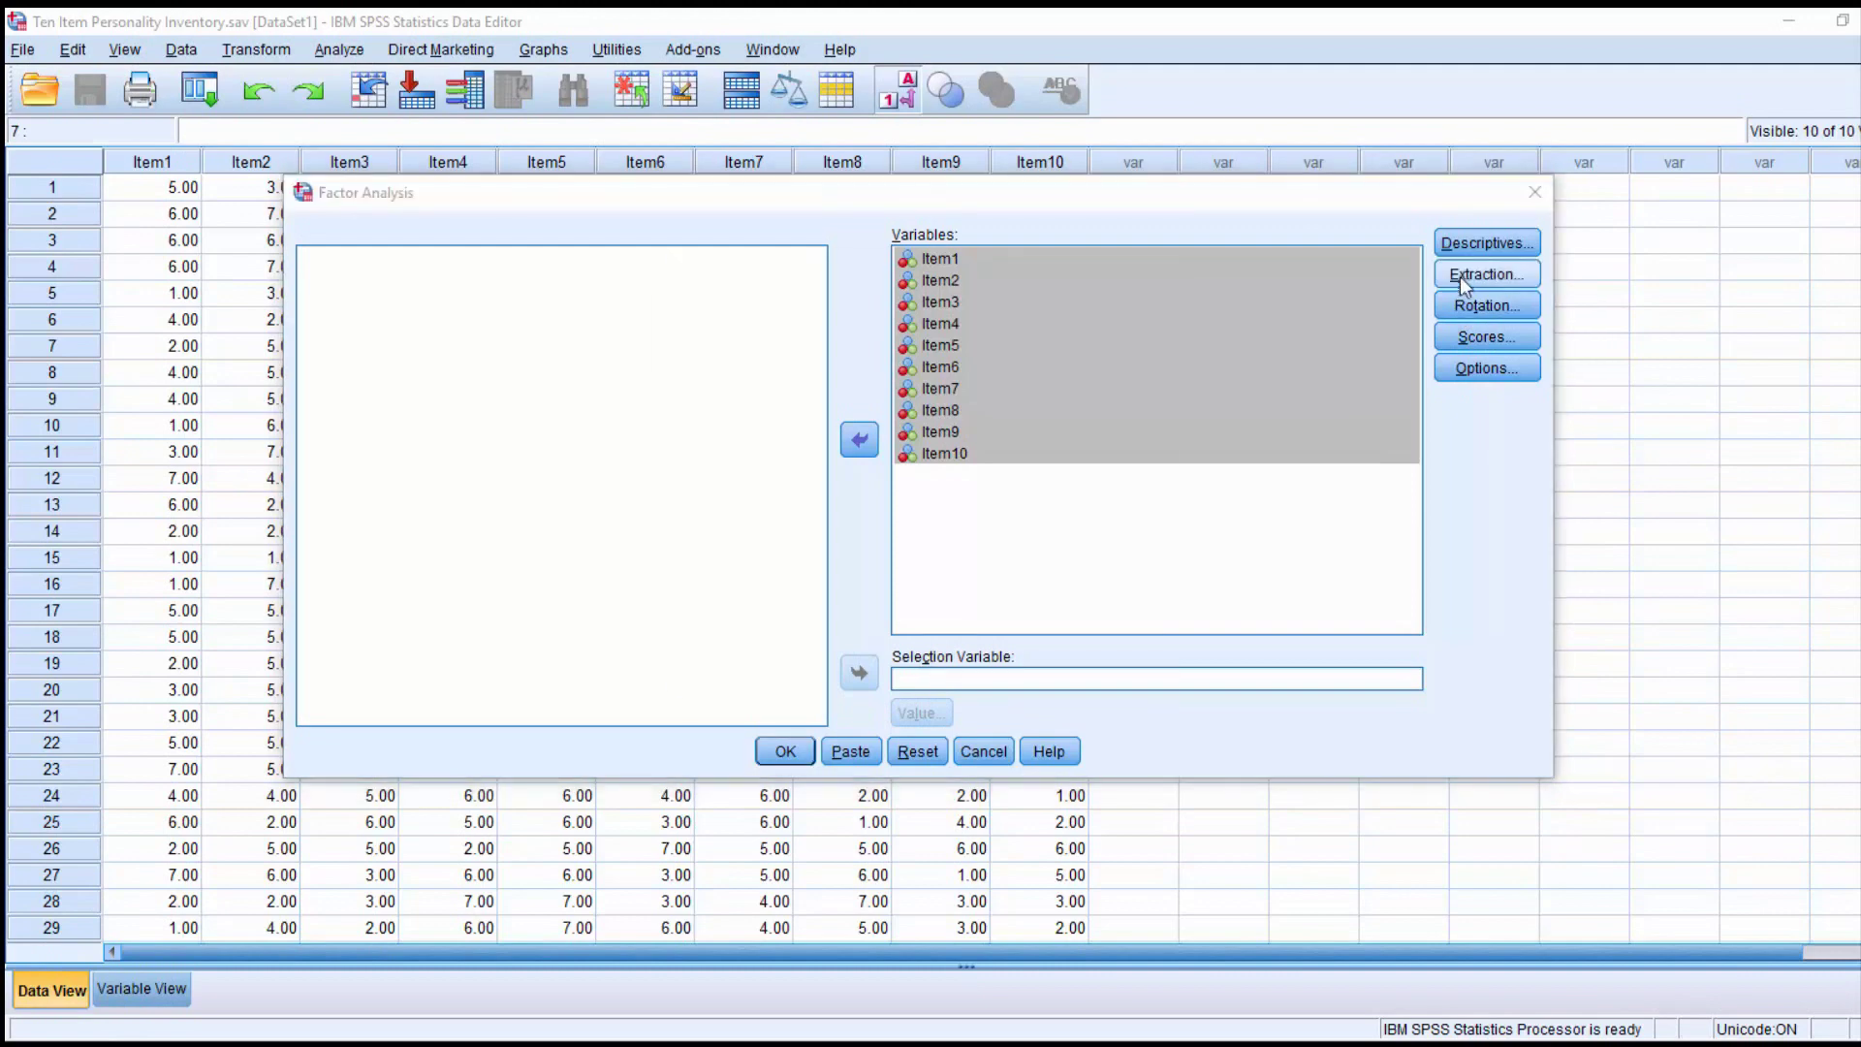
- Change the extraction method from principal components to principal axis factoring
drag(1260, 345, 1195, 379)
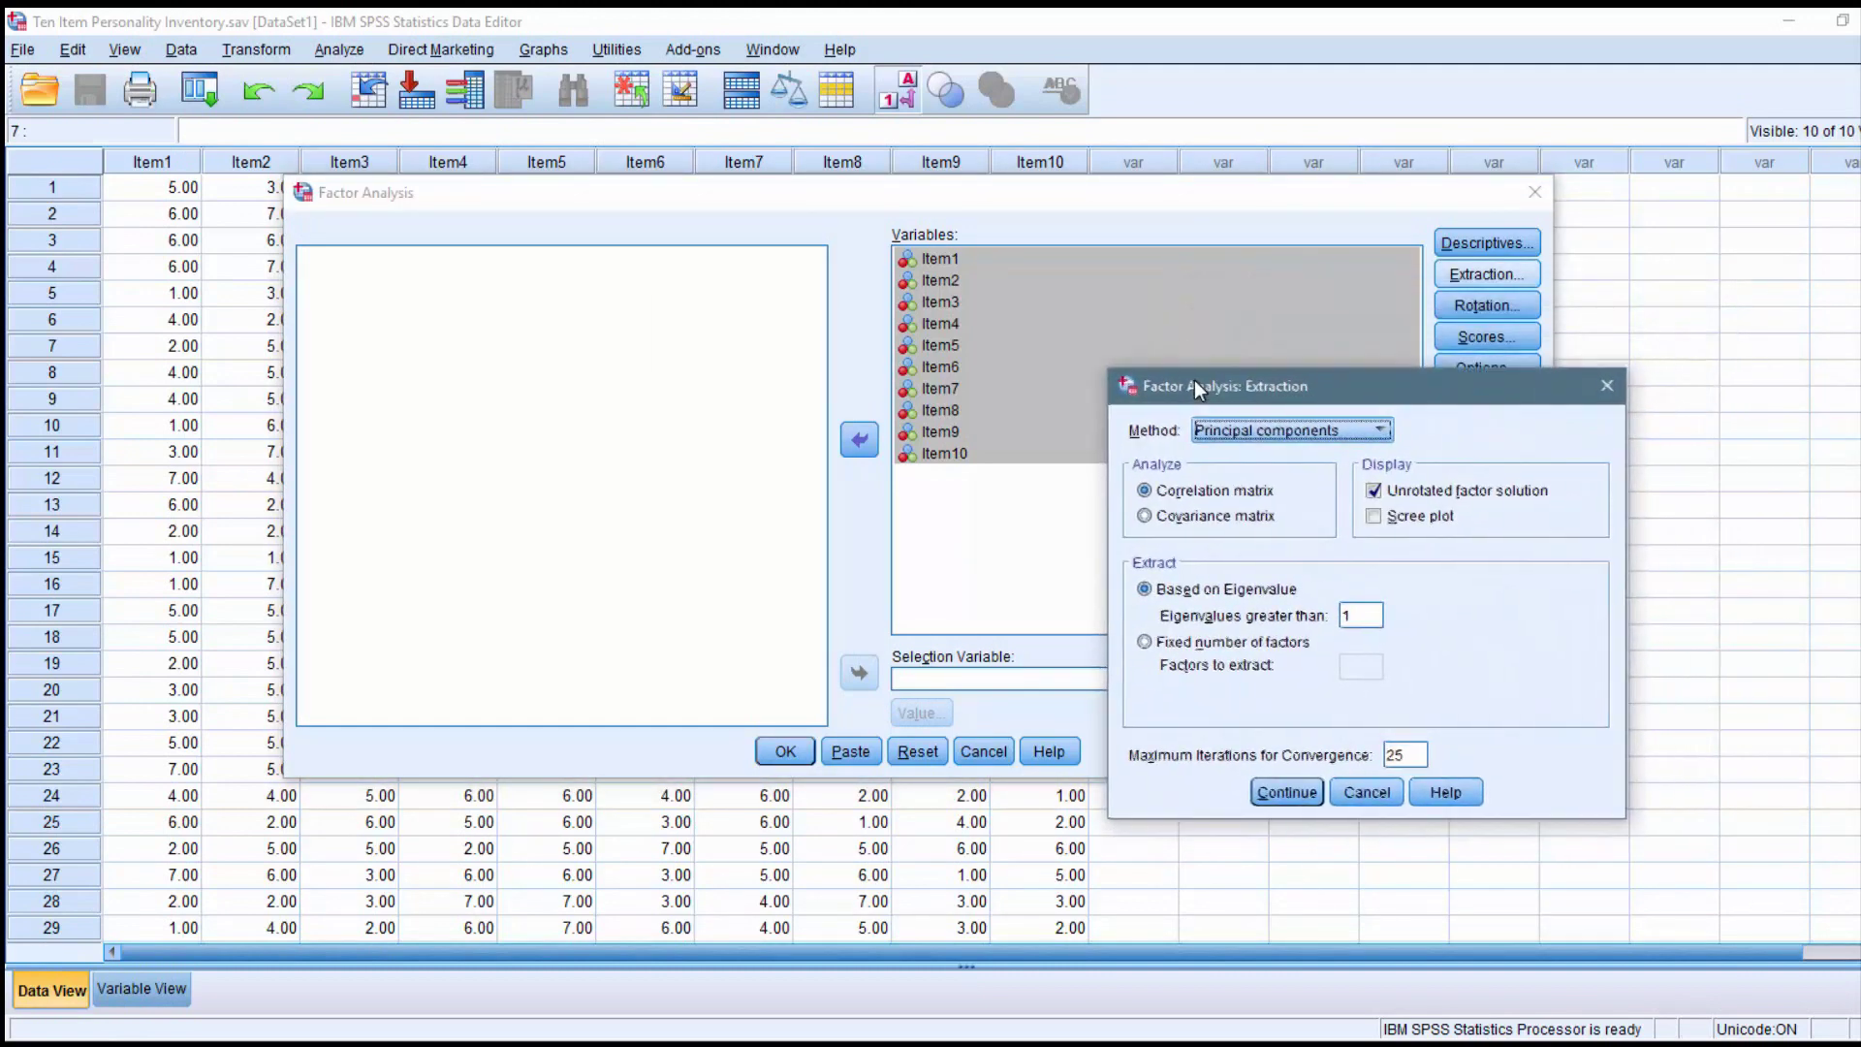
click(1285, 433)
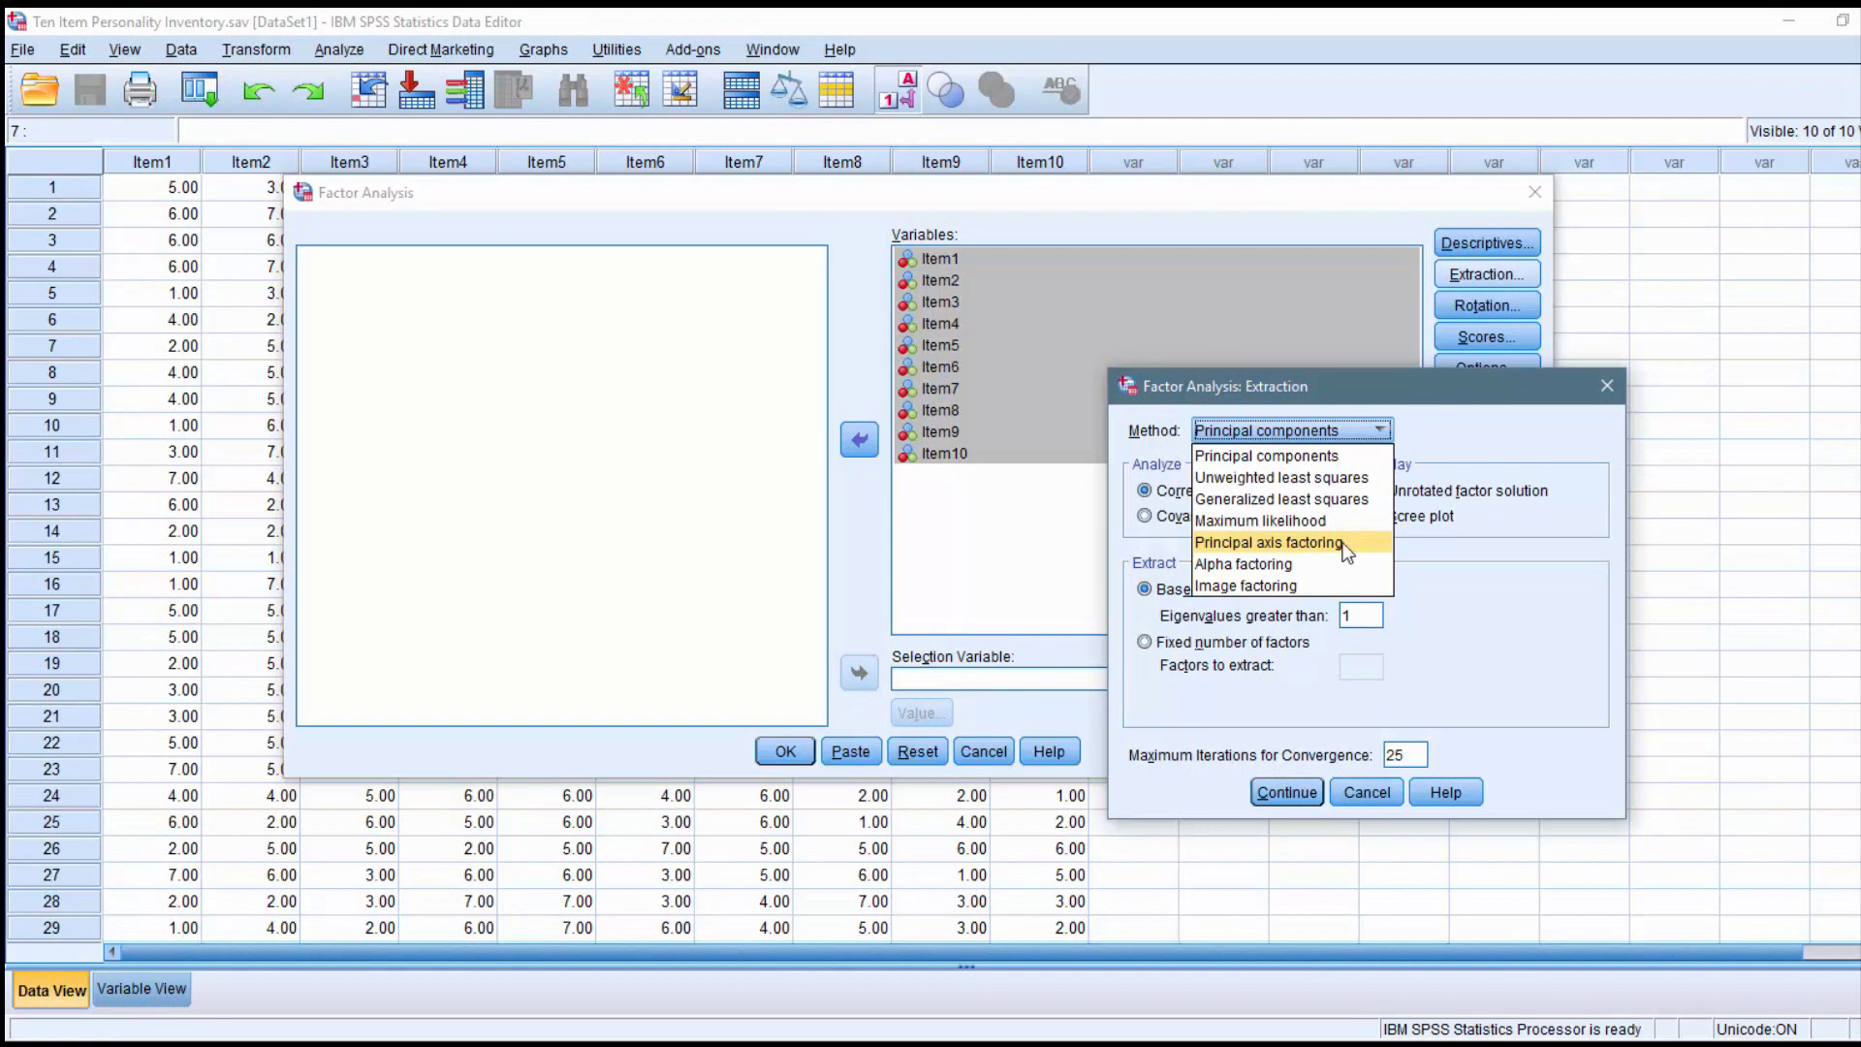
click(1345, 550)
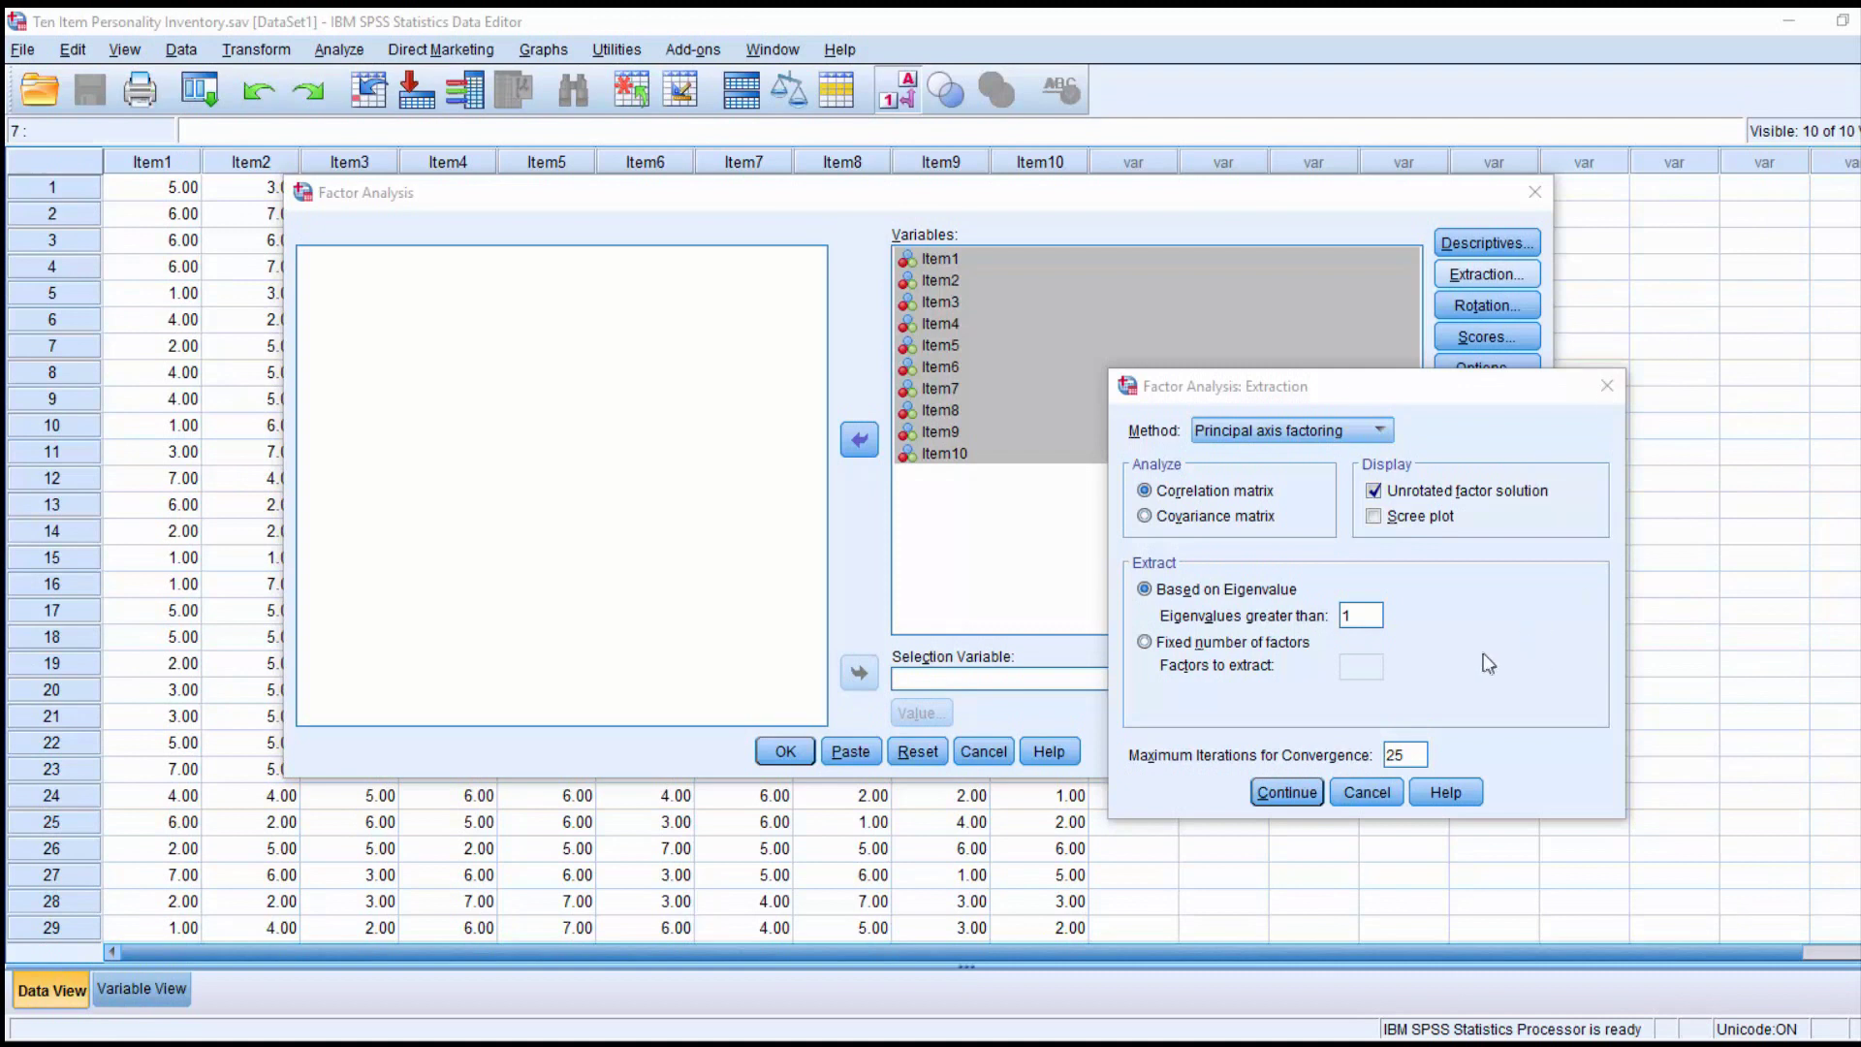
- Keep the eigenvalue threshold at 1, add a scree plot, and confirm the extraction settings
drag(1403, 391, 1357, 309)
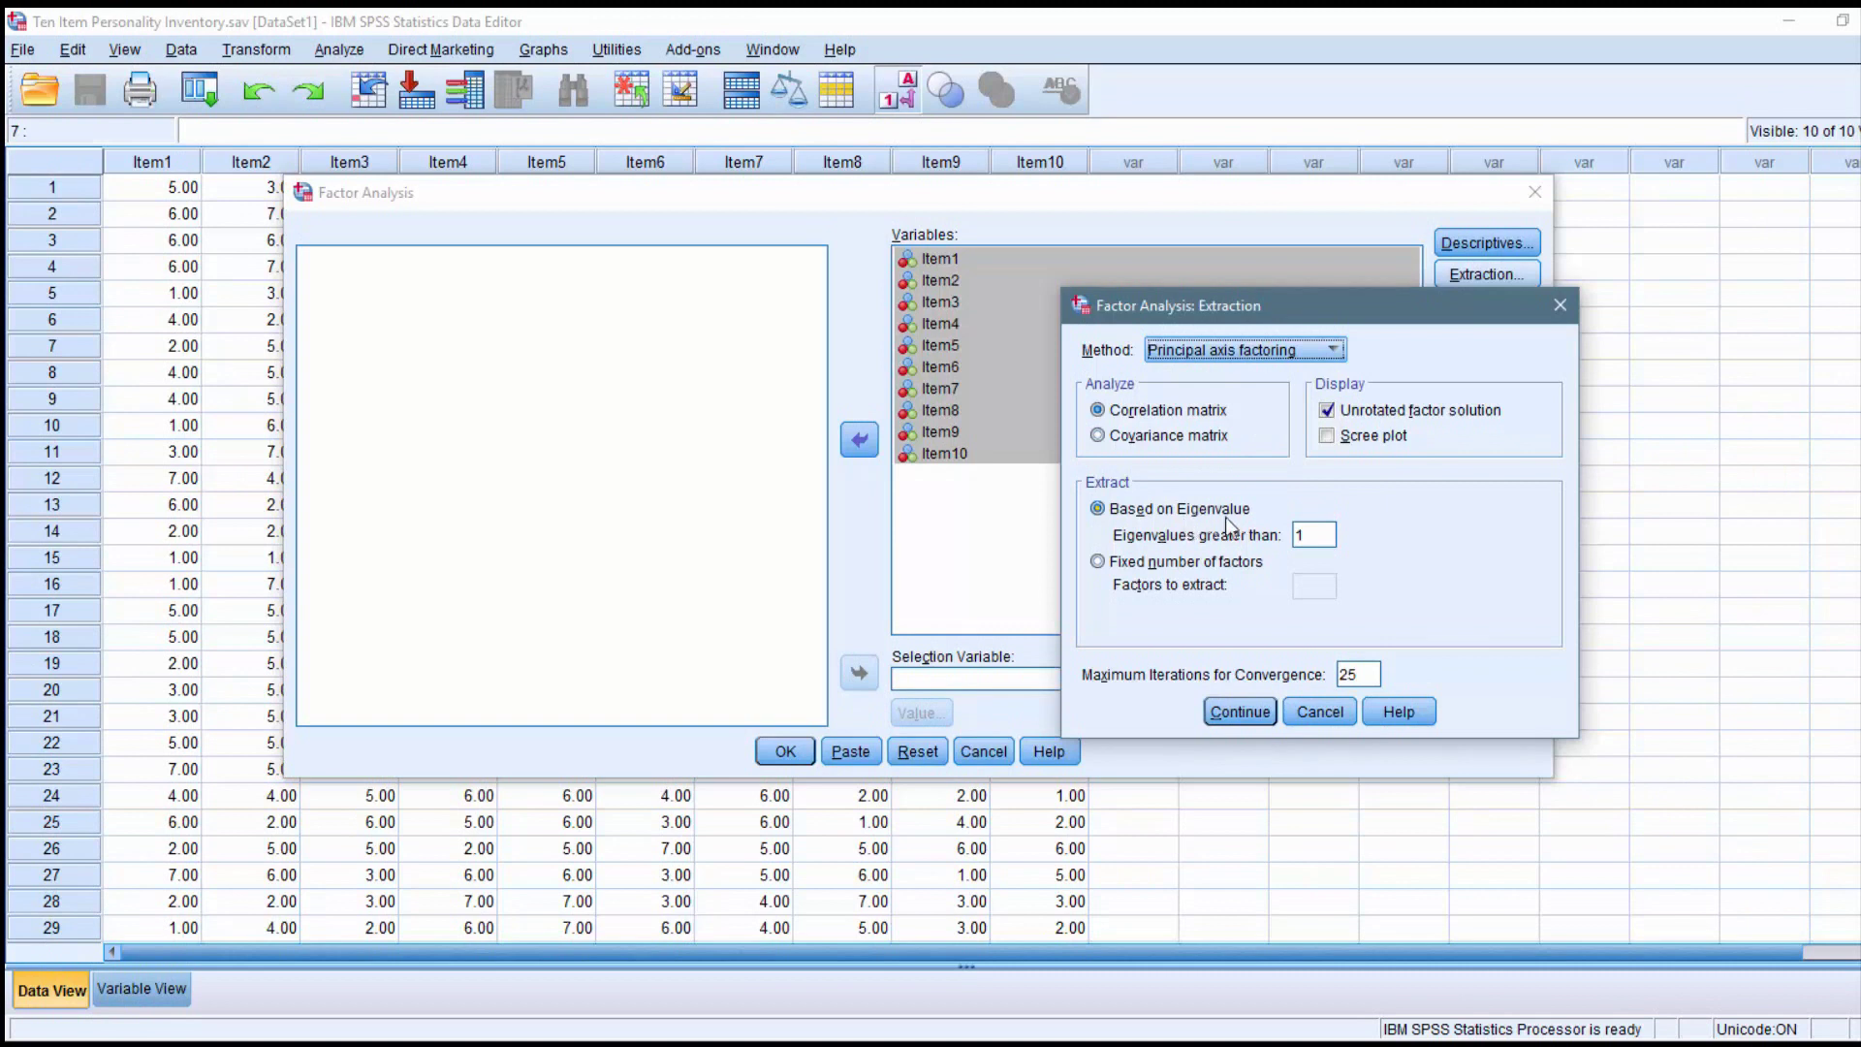
double_click(1330, 538)
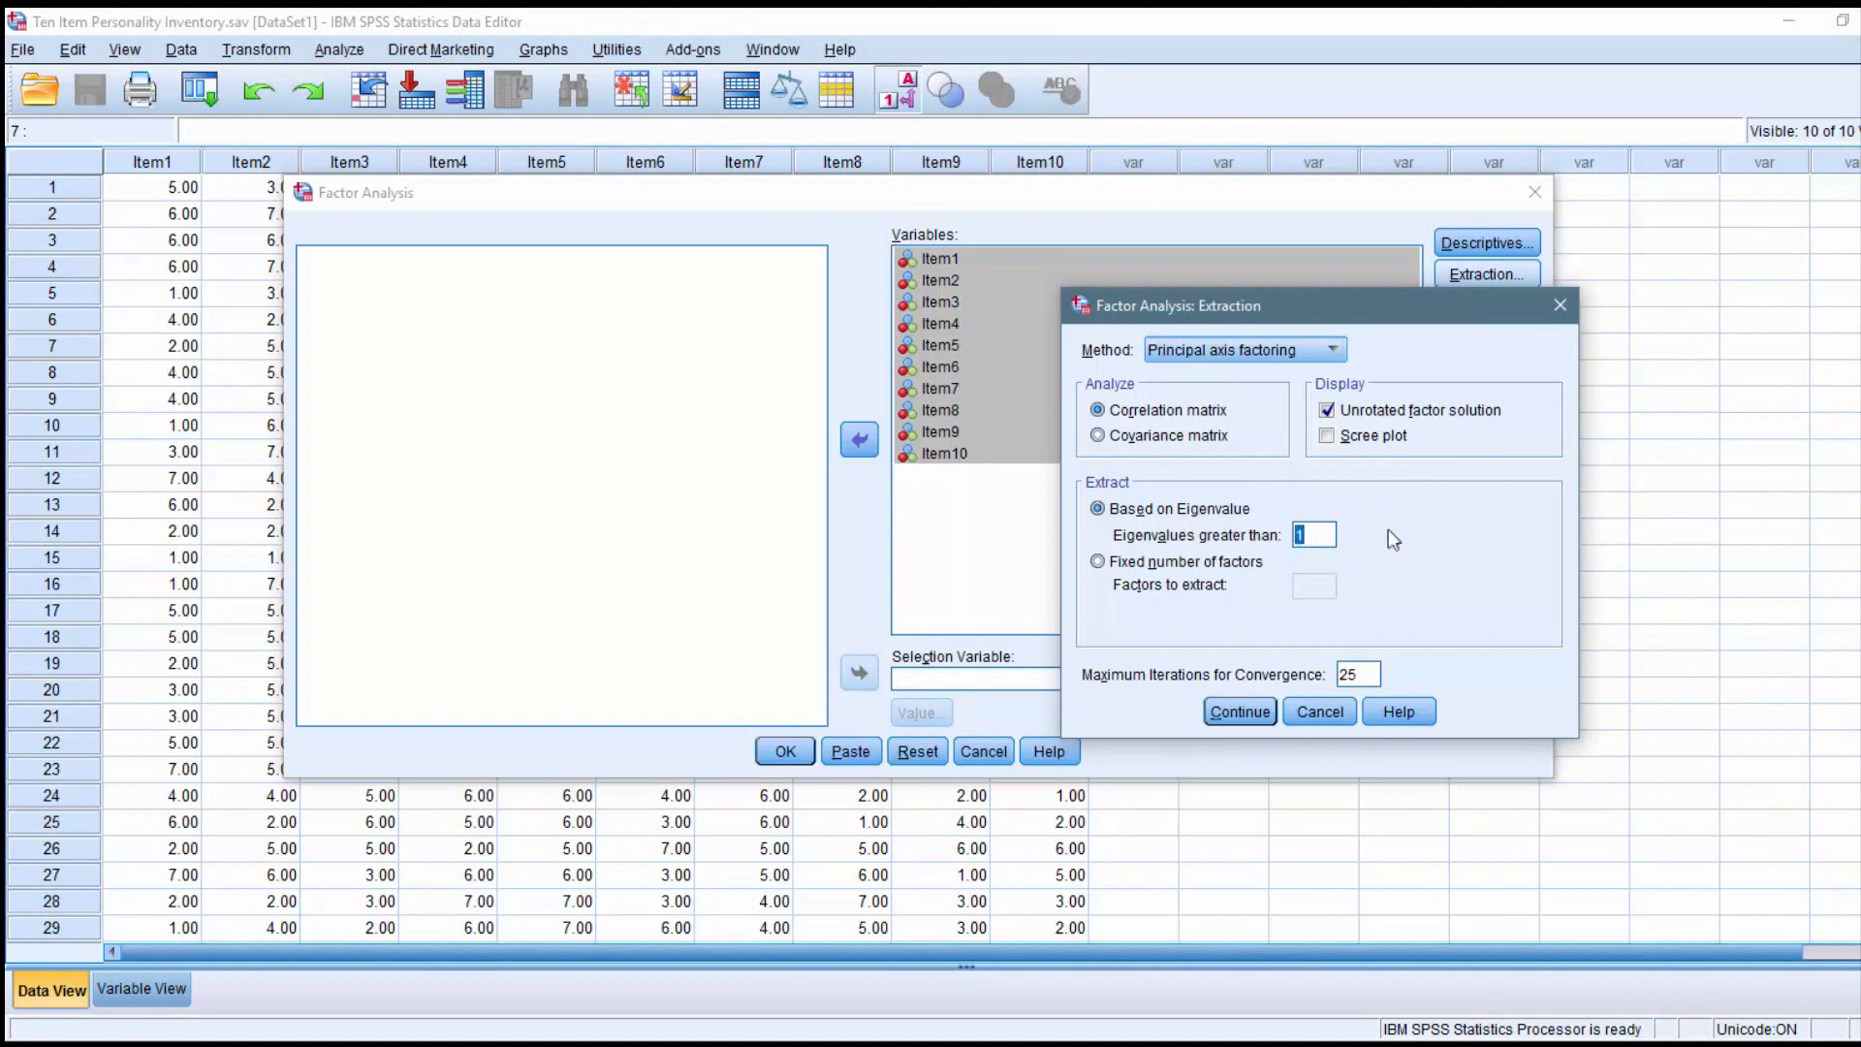
click(1317, 533)
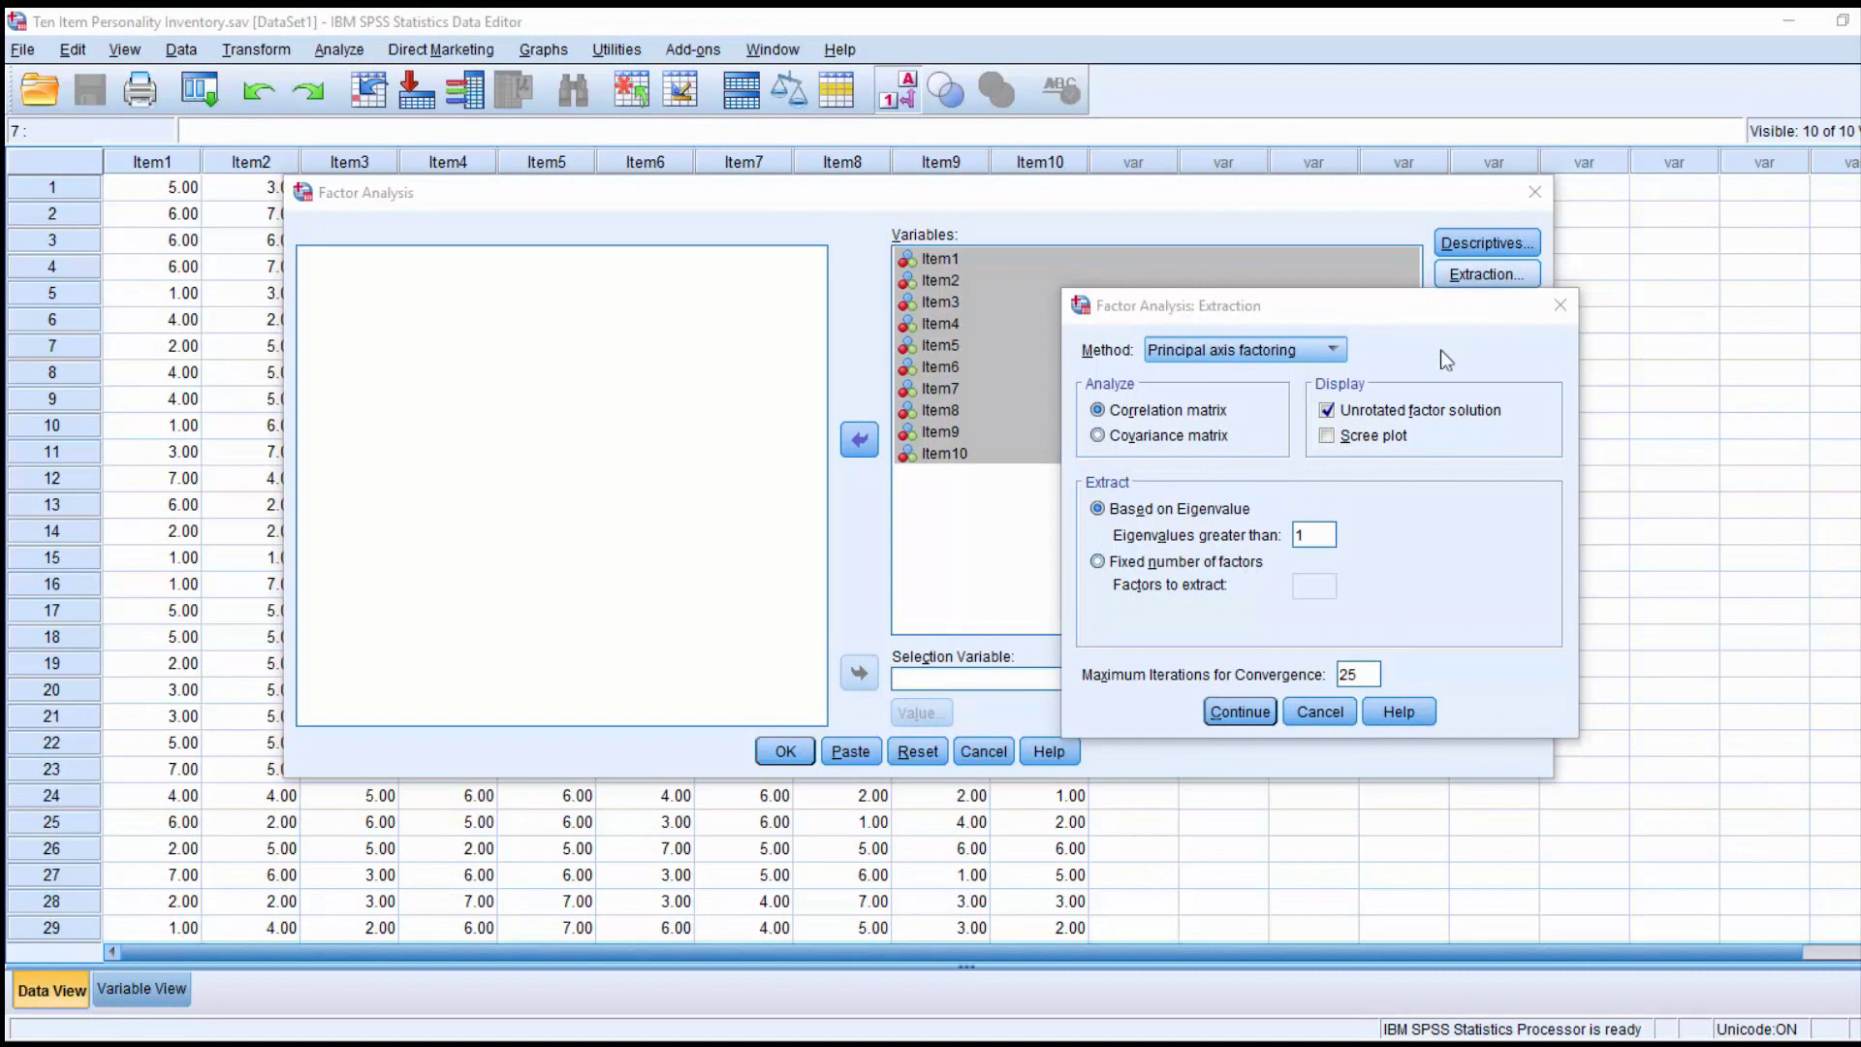
drag(1431, 315, 1383, 339)
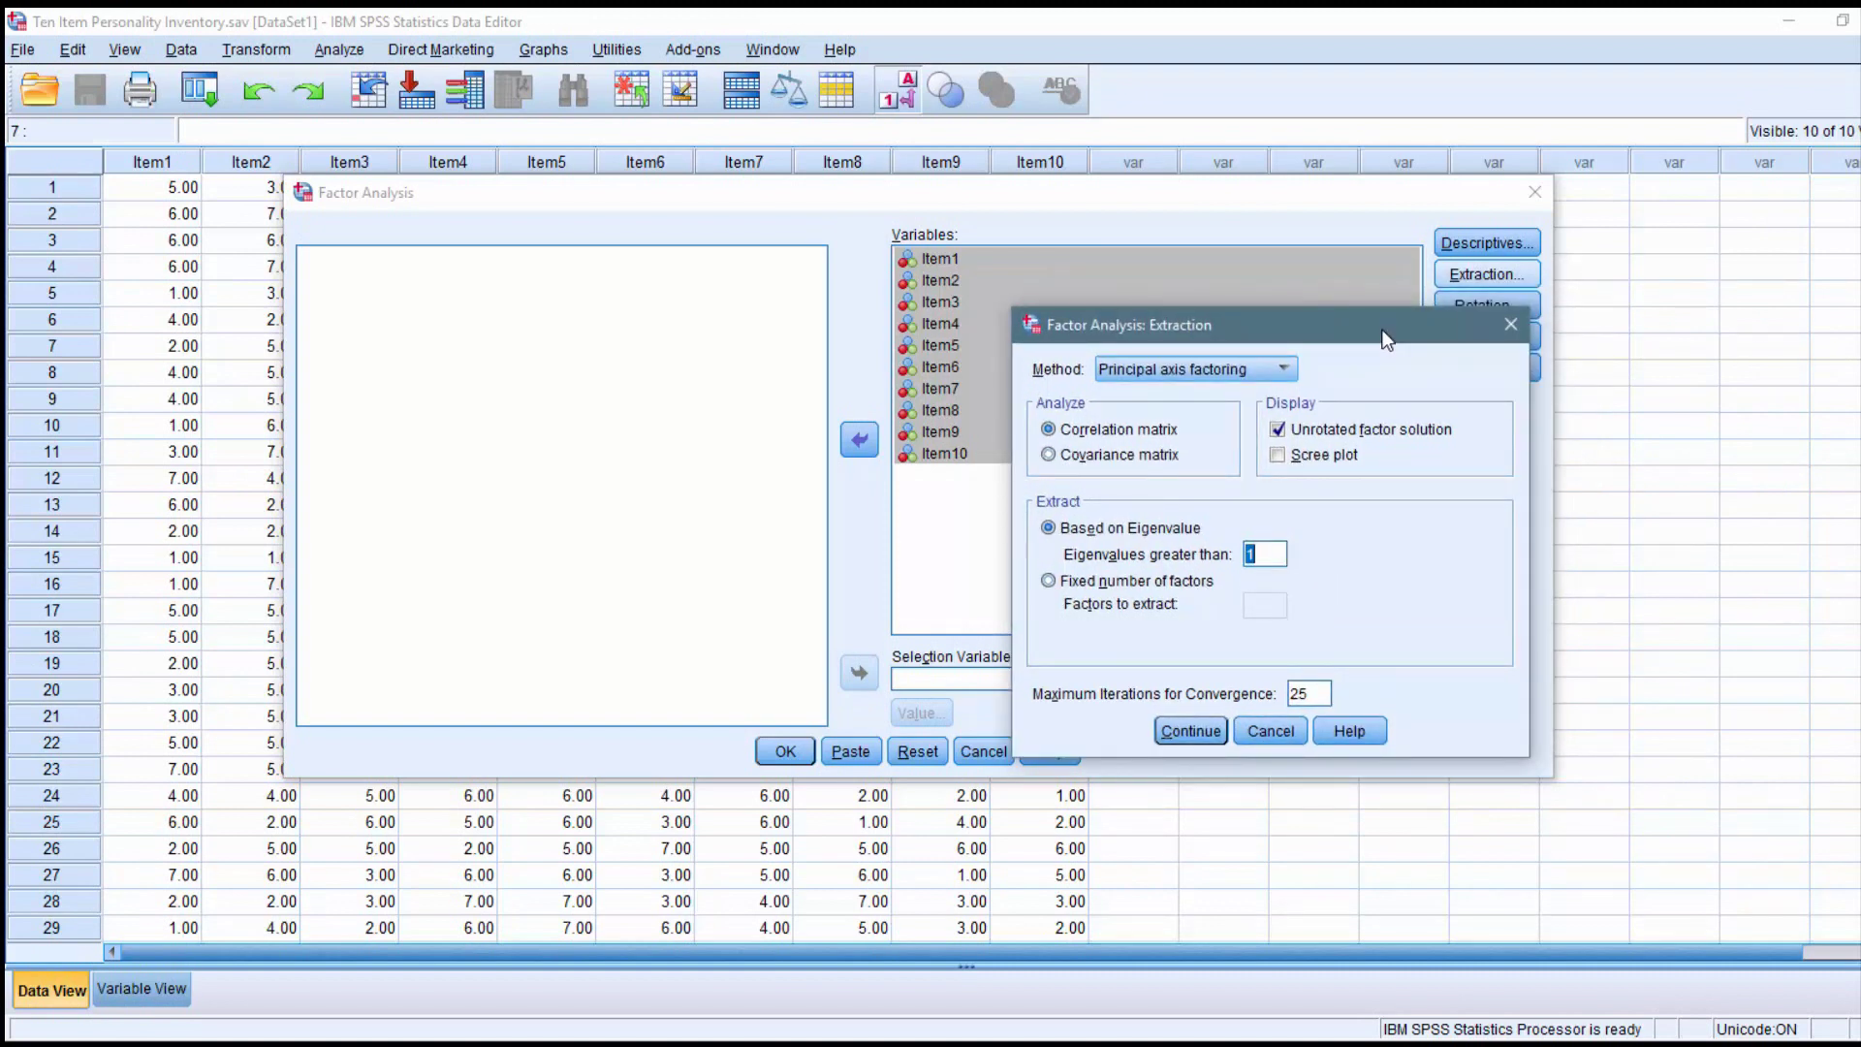
click(1305, 456)
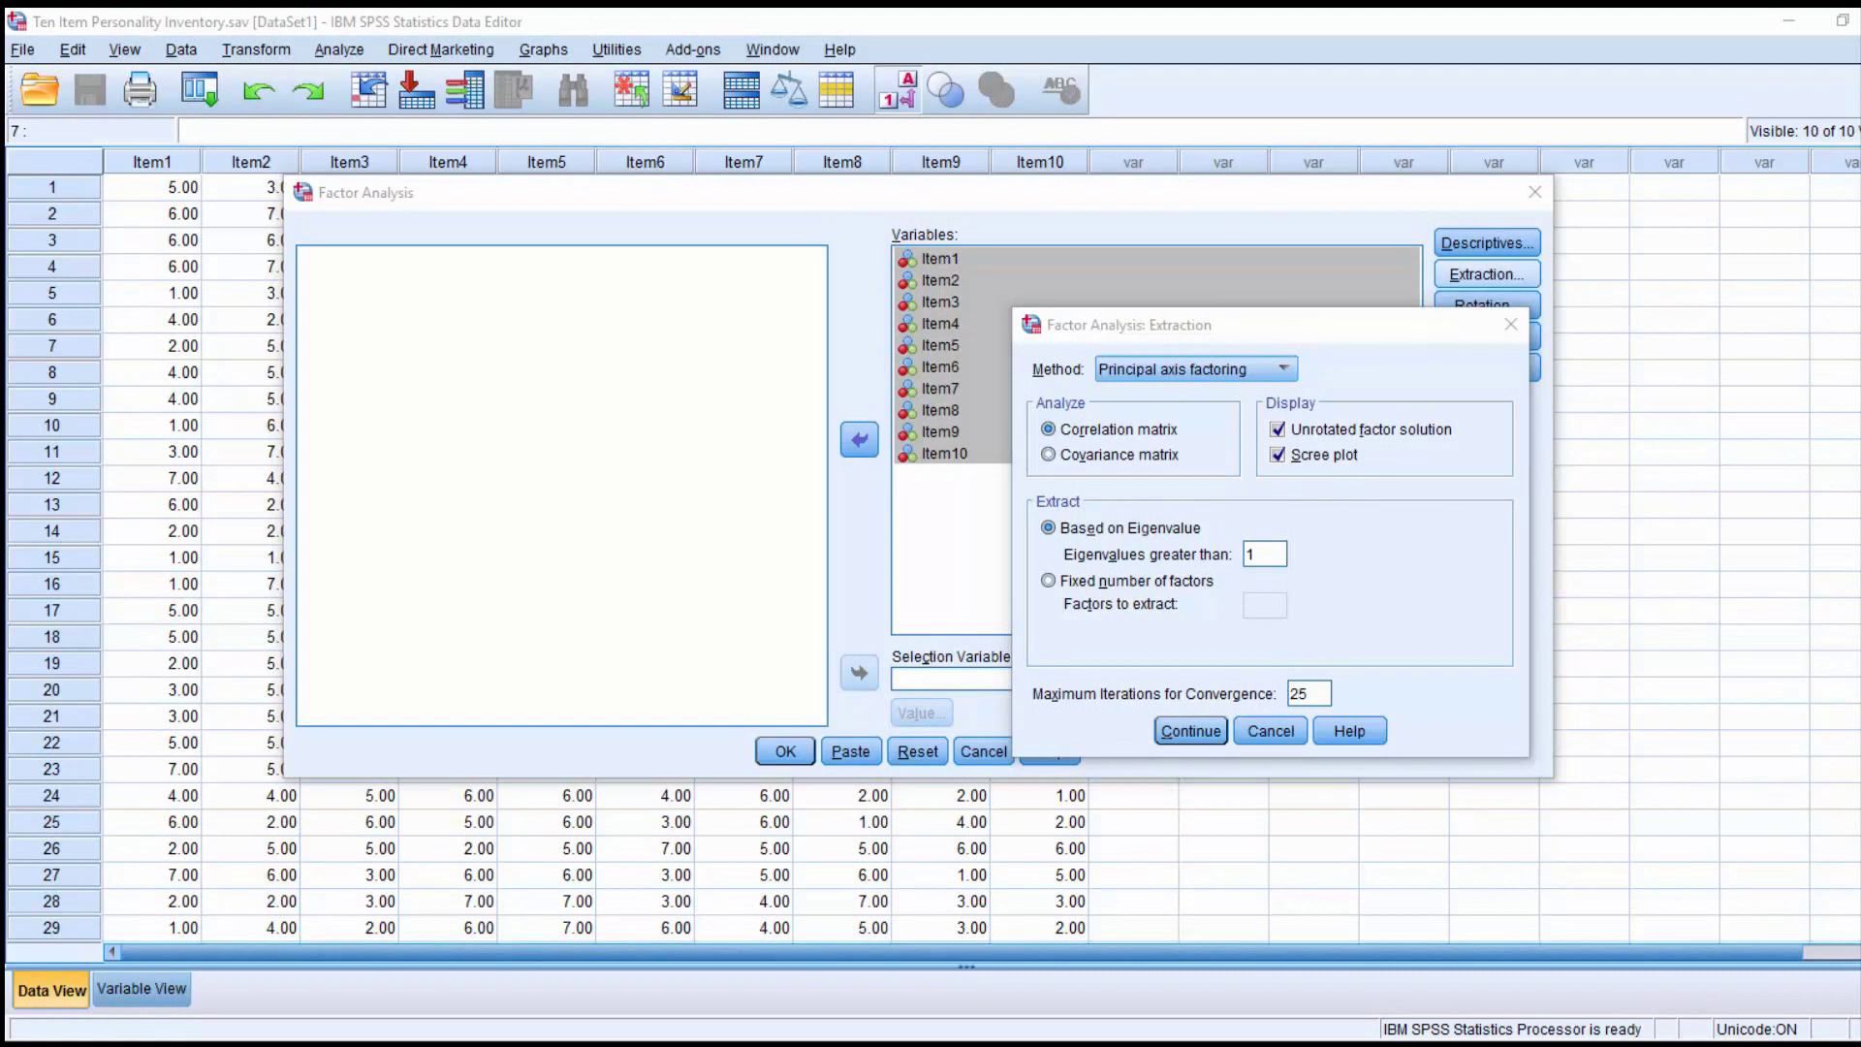
click(1437, 637)
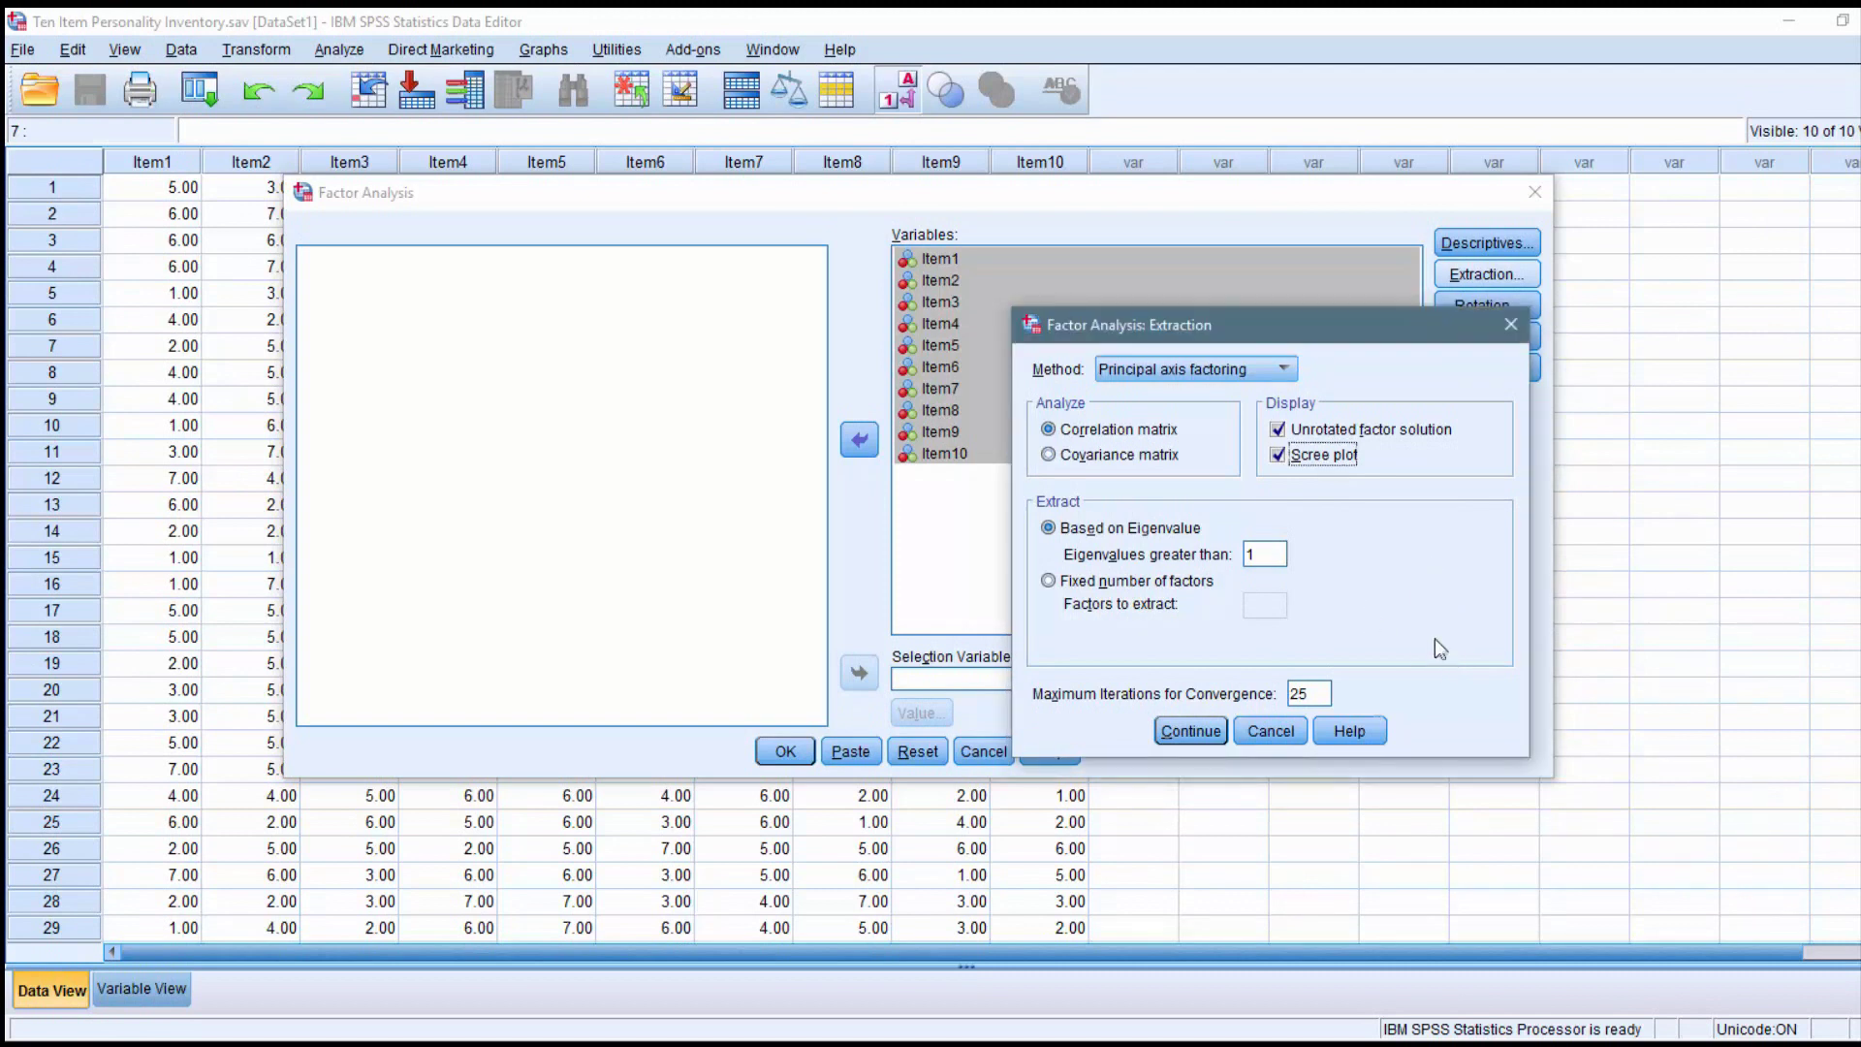
click(1189, 732)
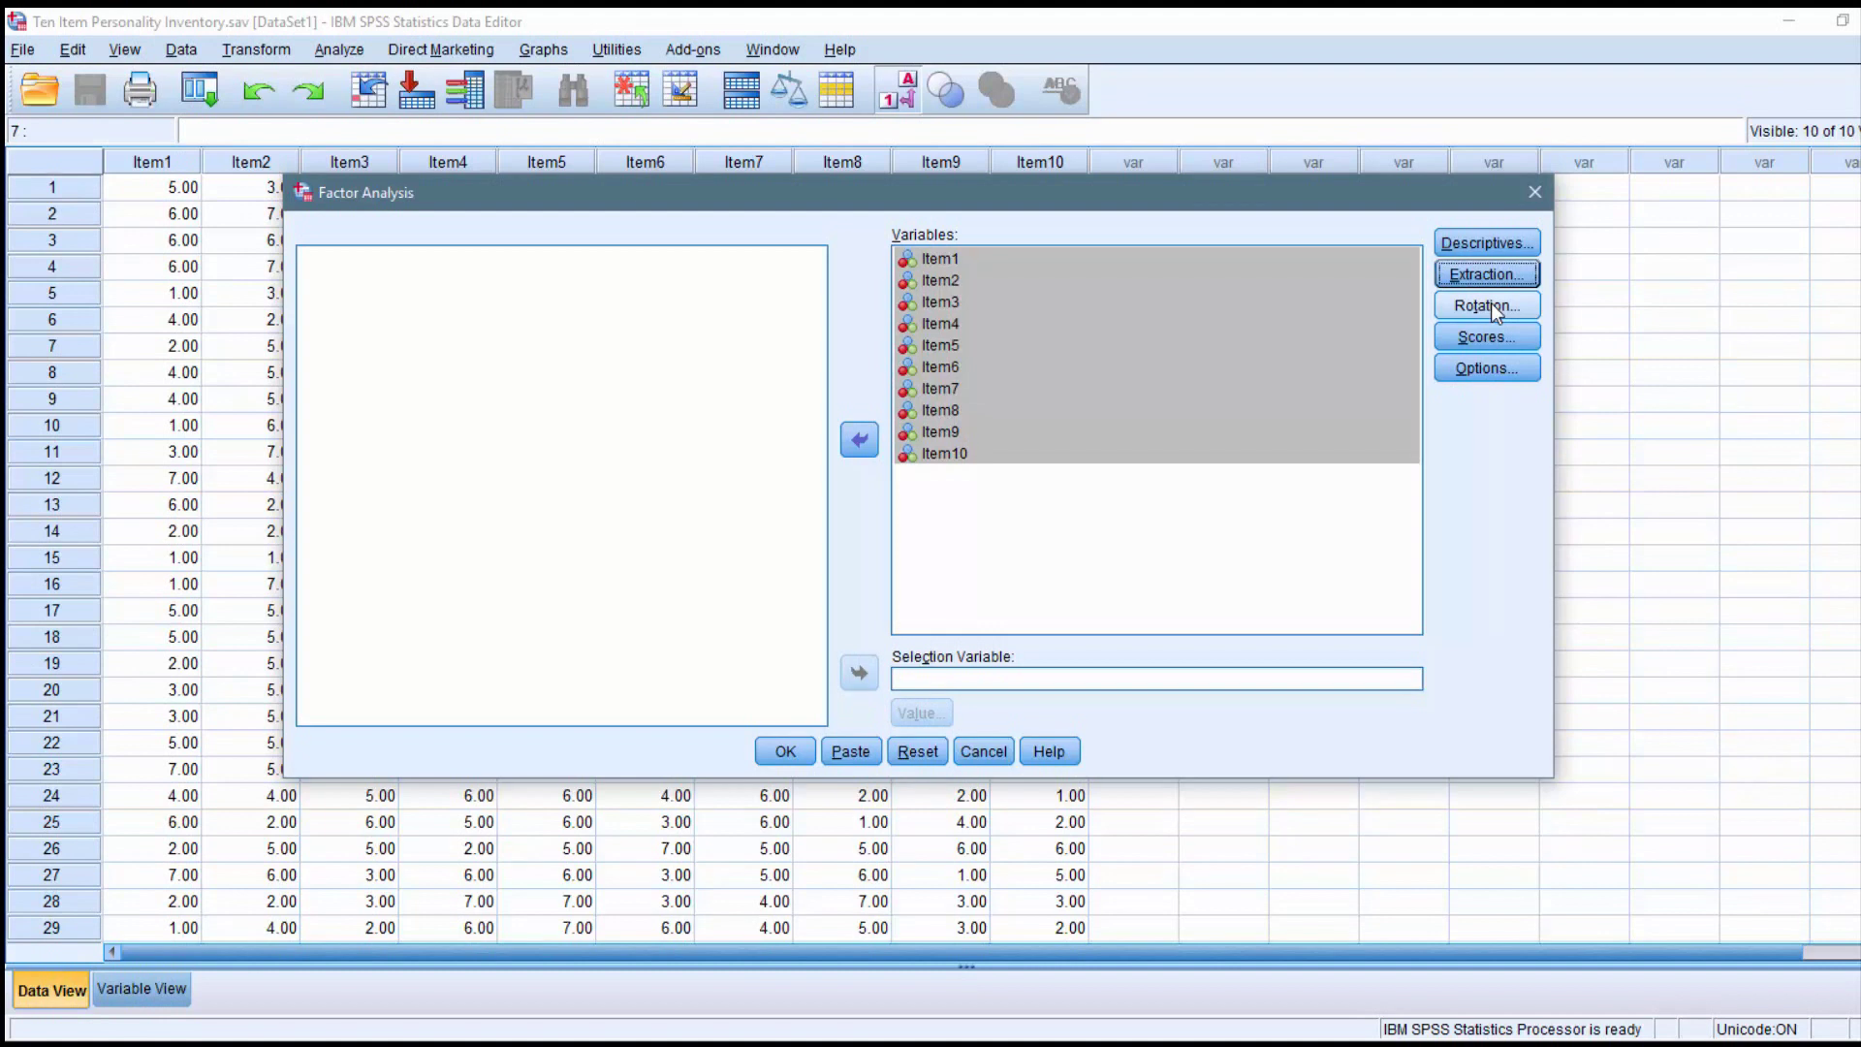
- Open the Rotation settings from the Factor Analysis dialog
click(1491, 306)
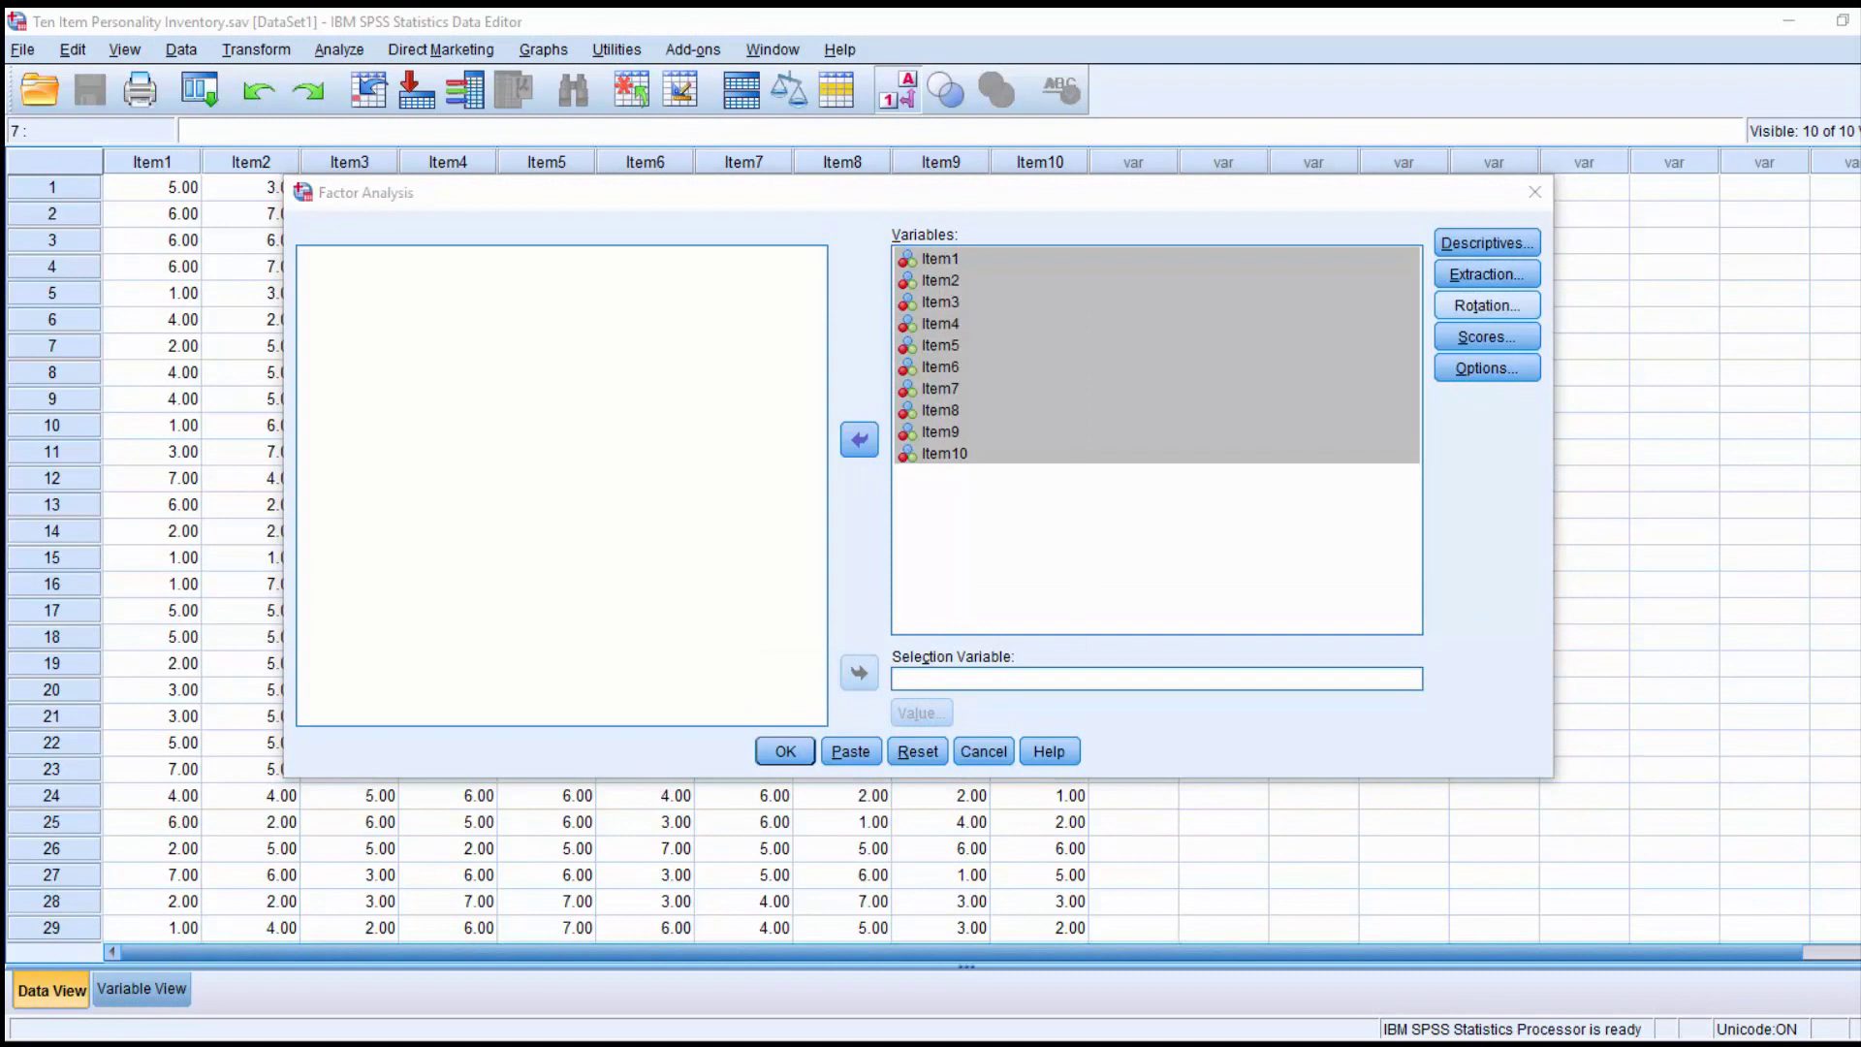
- Choose Direct Oblimin rotation and confirm the rotation settings
drag(1569, 425, 1307, 499)
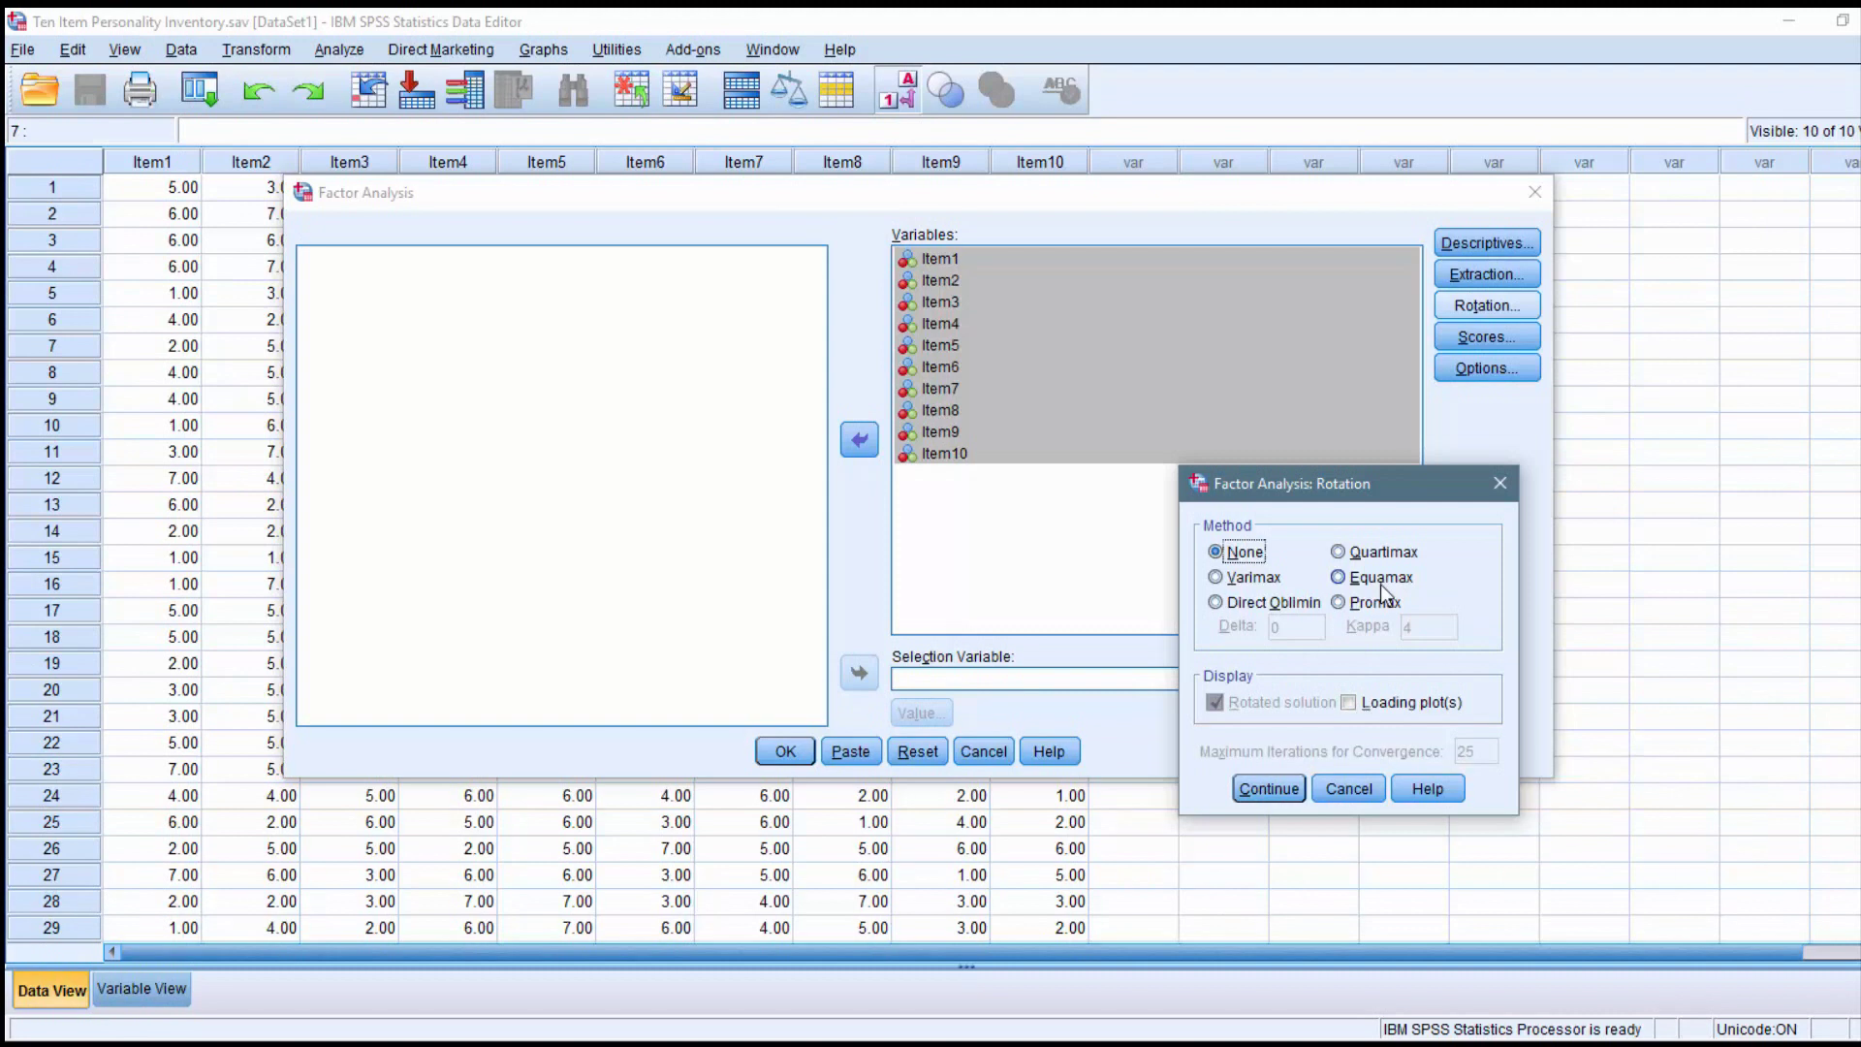
click(1291, 608)
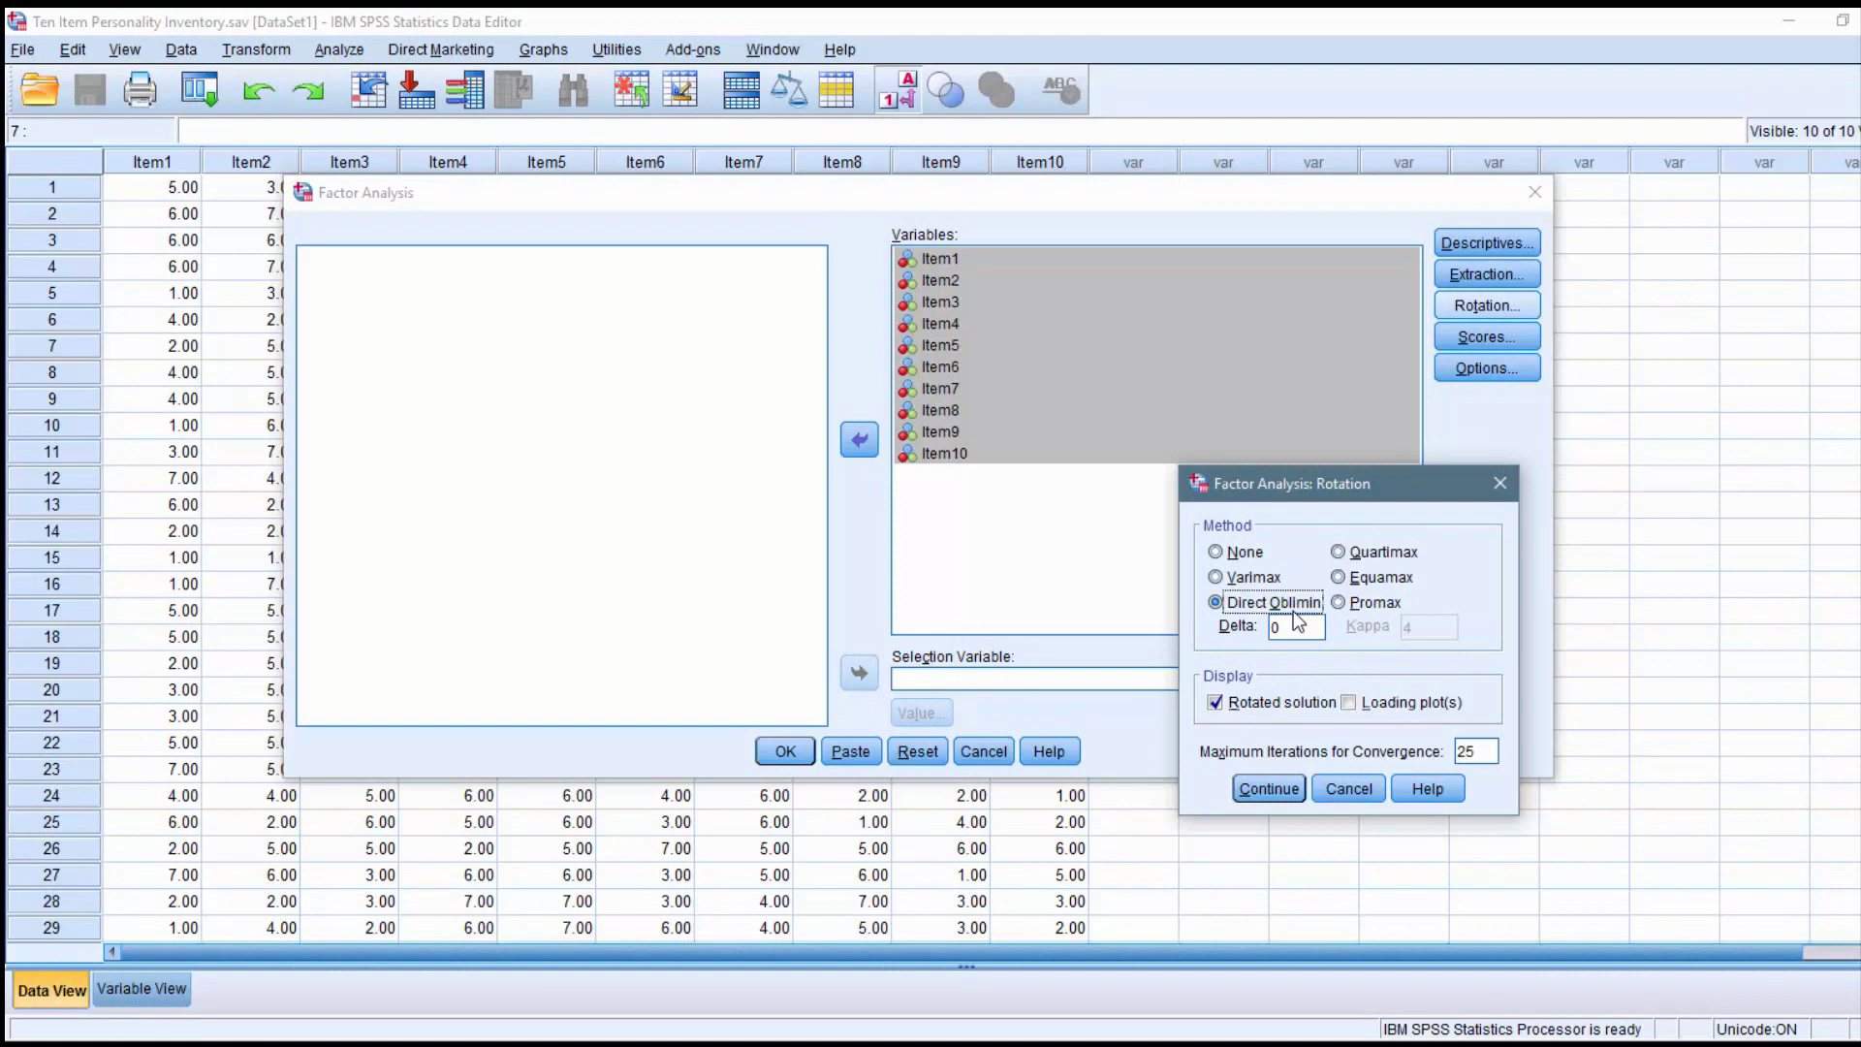
click(1259, 792)
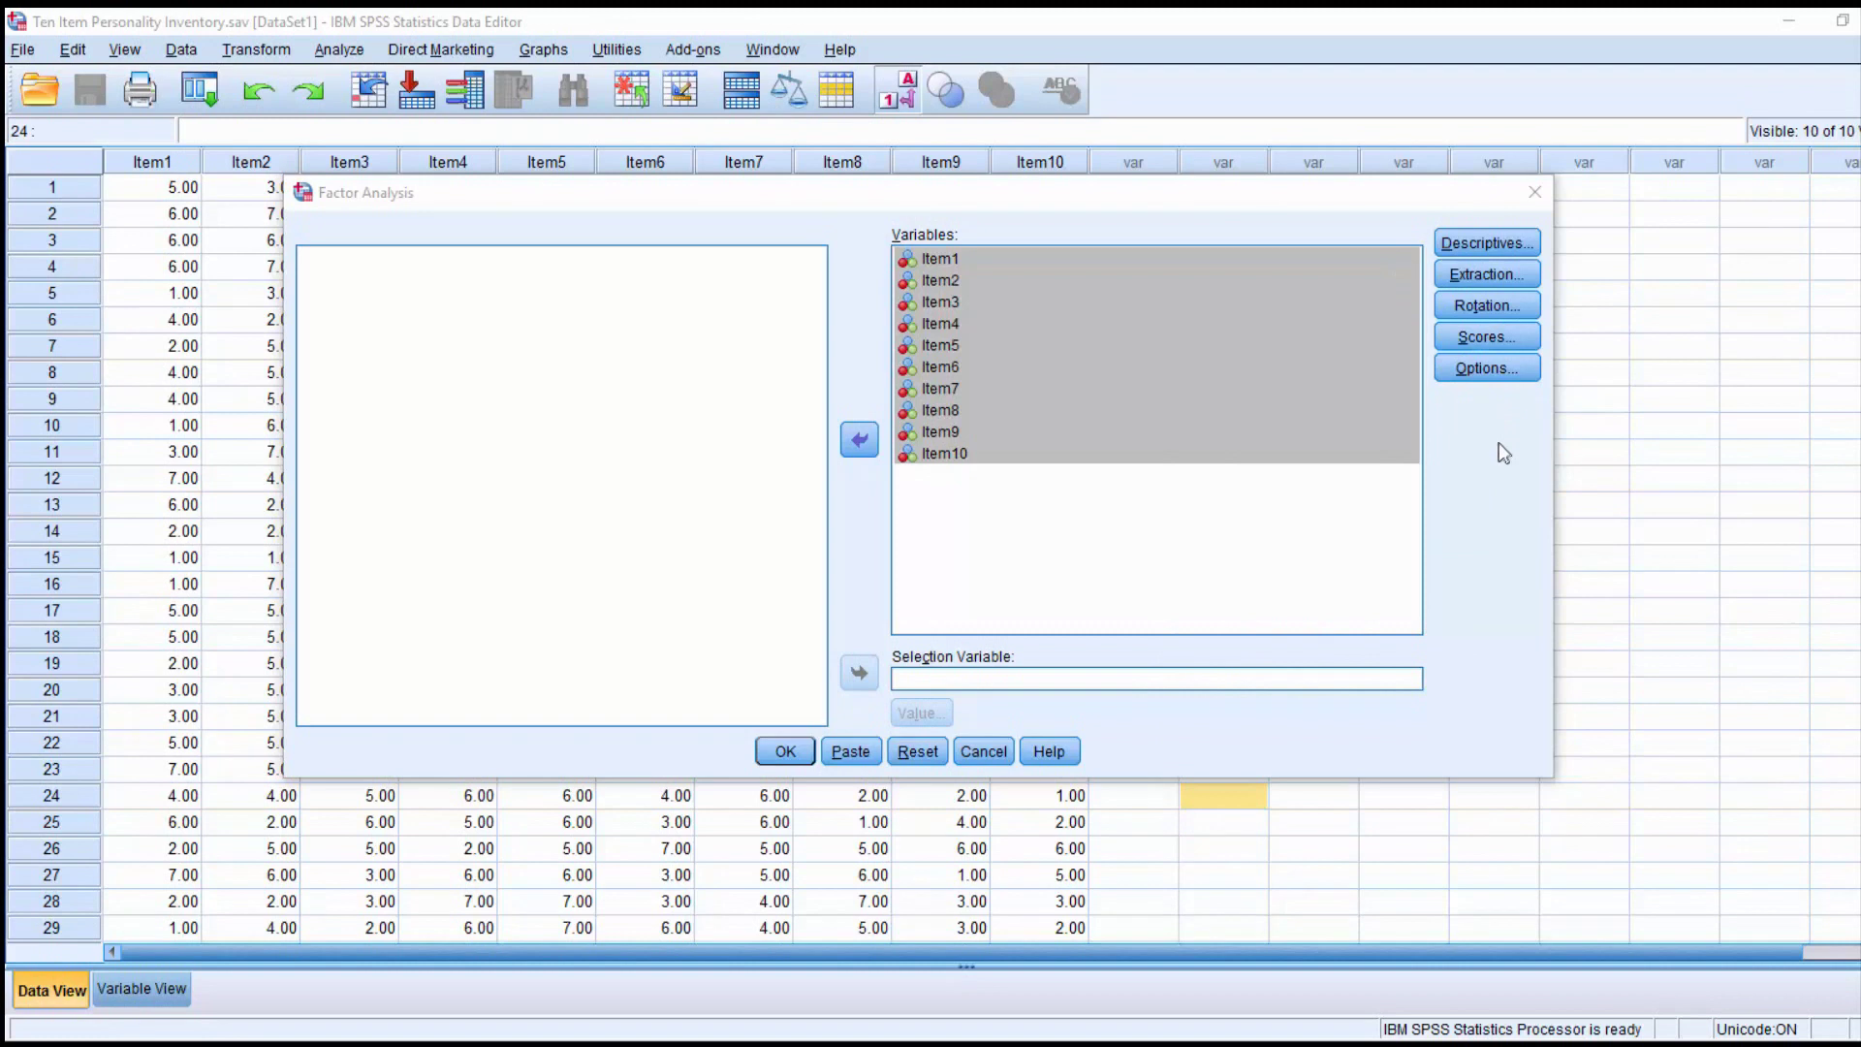
click(1507, 342)
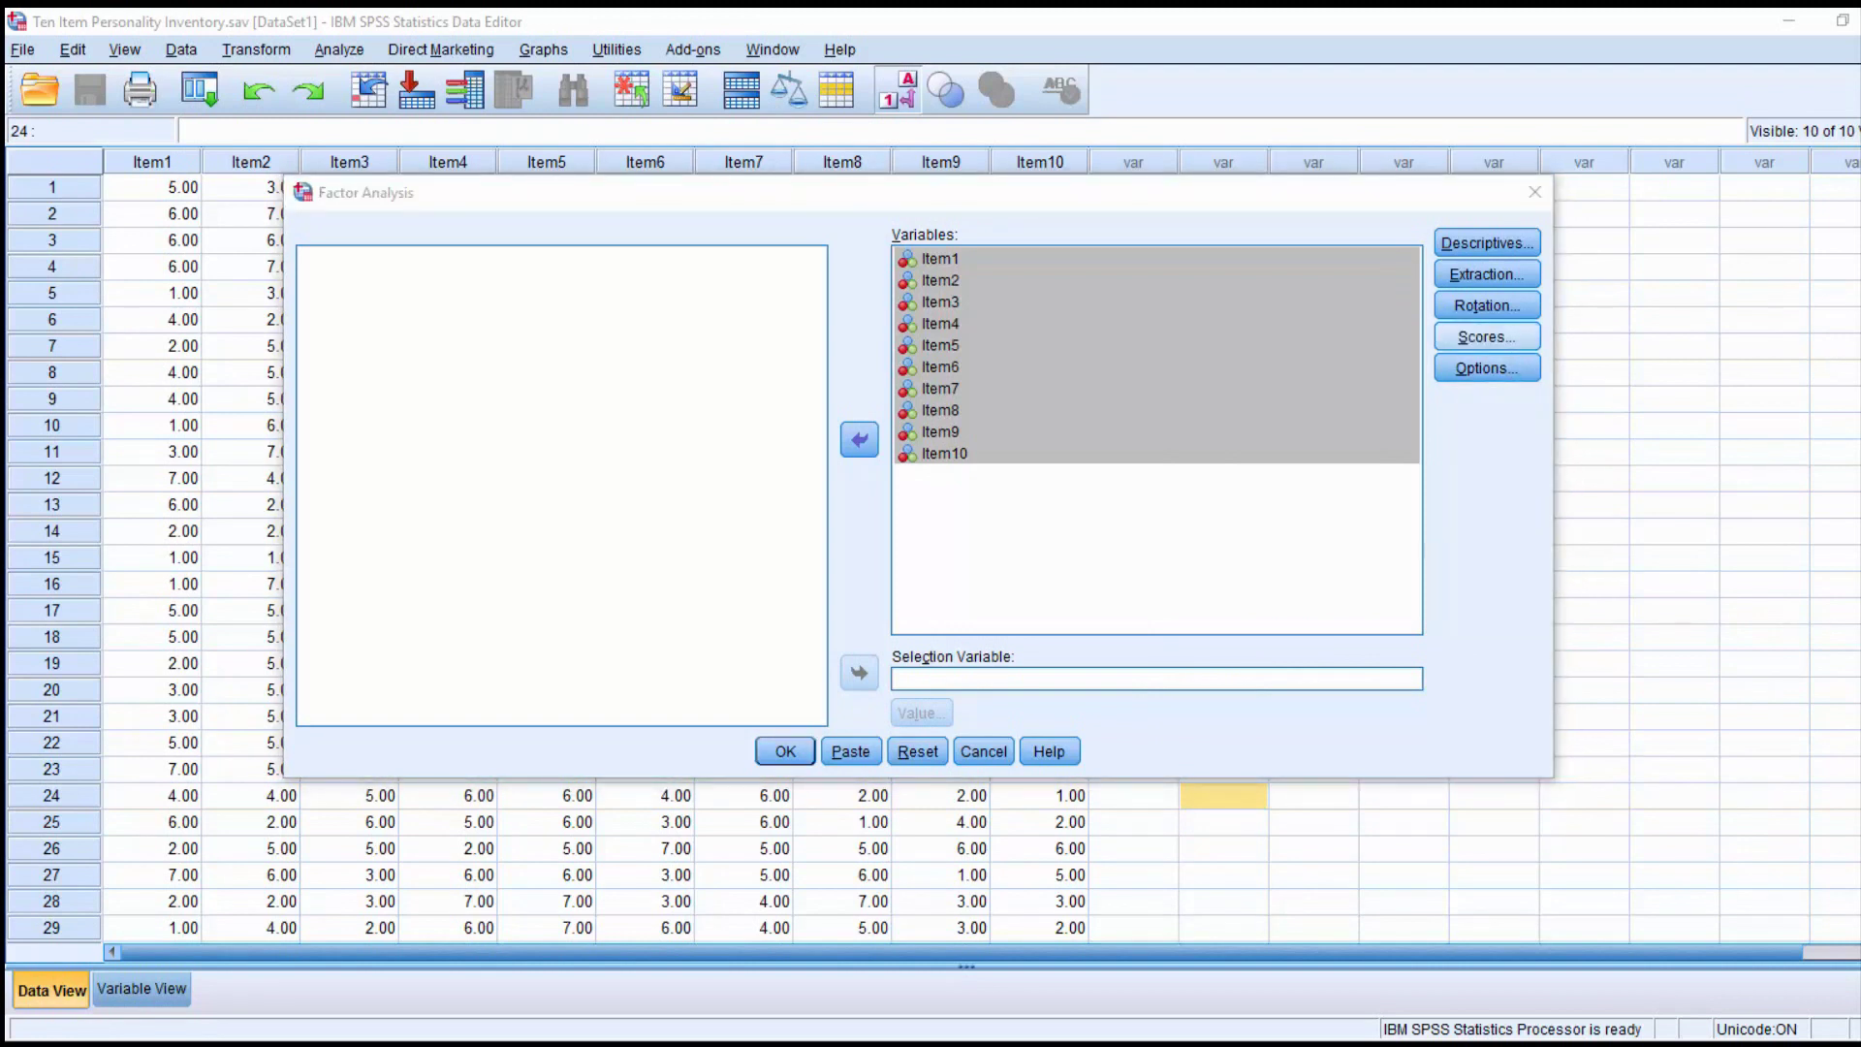
drag(1548, 255, 1593, 247)
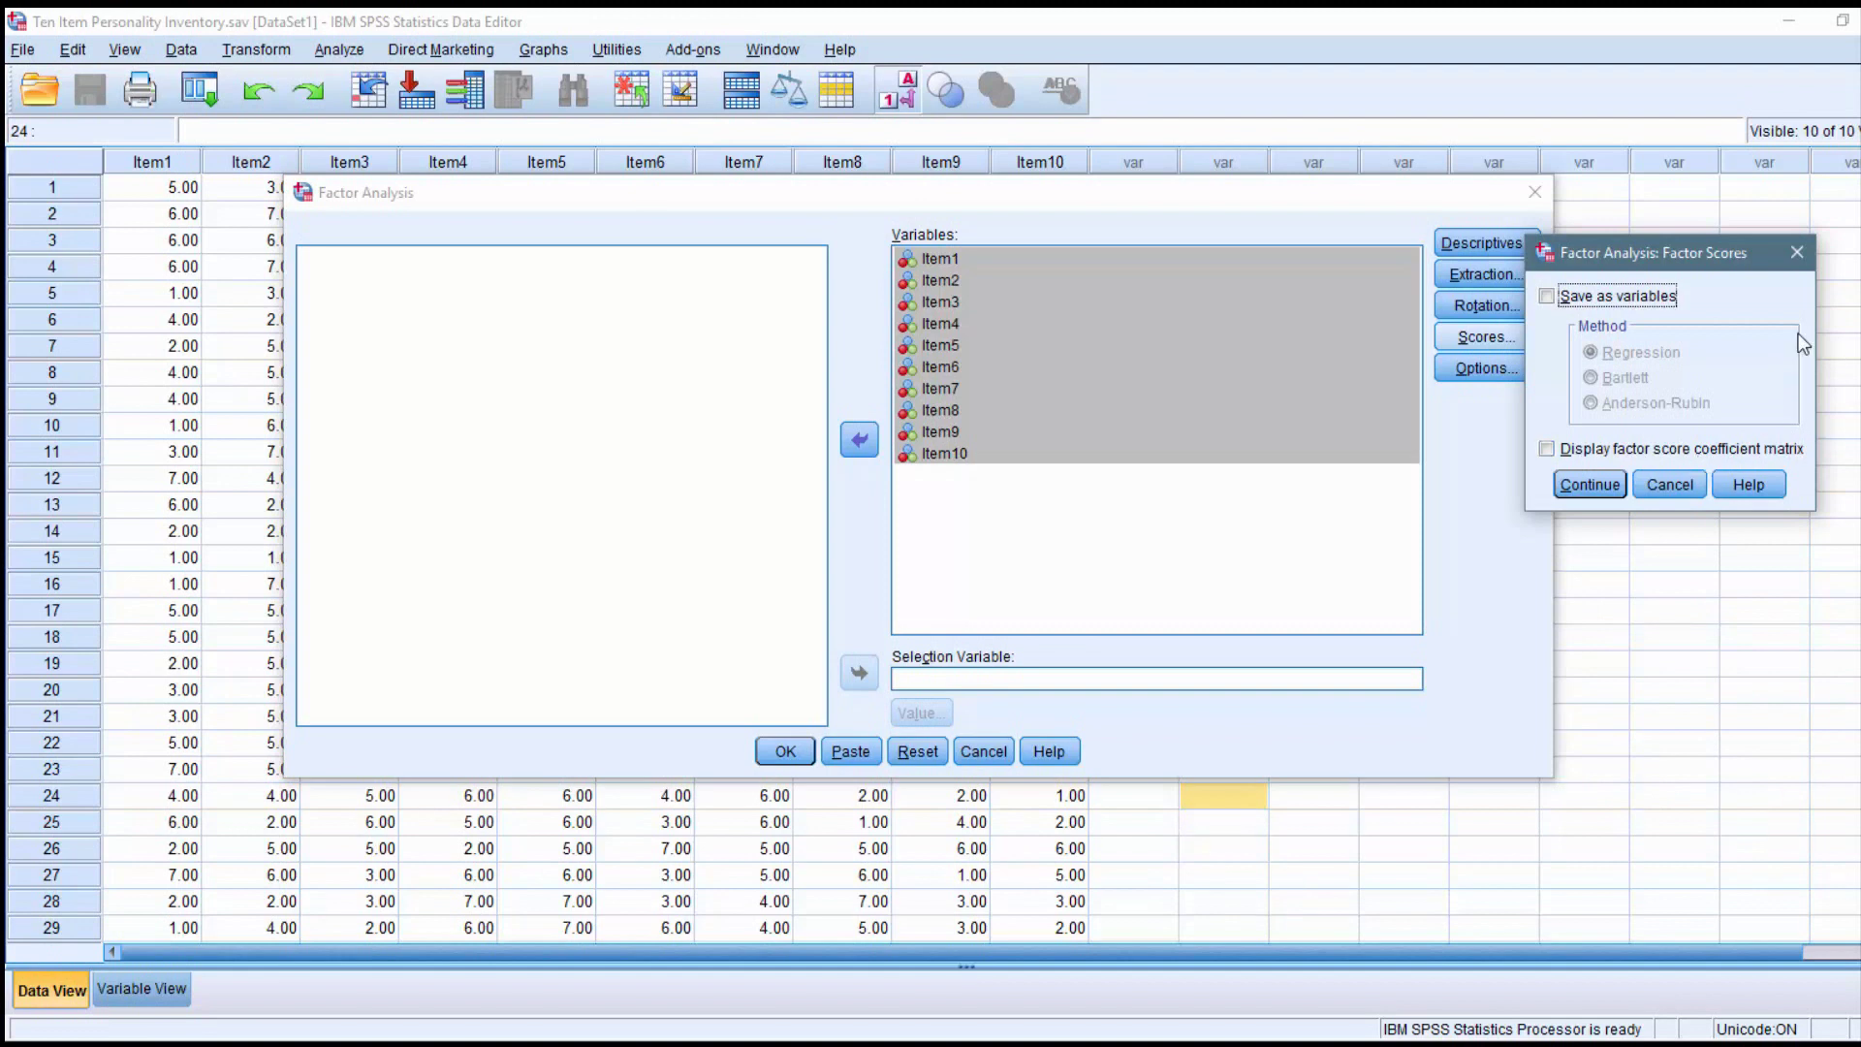
click(1578, 487)
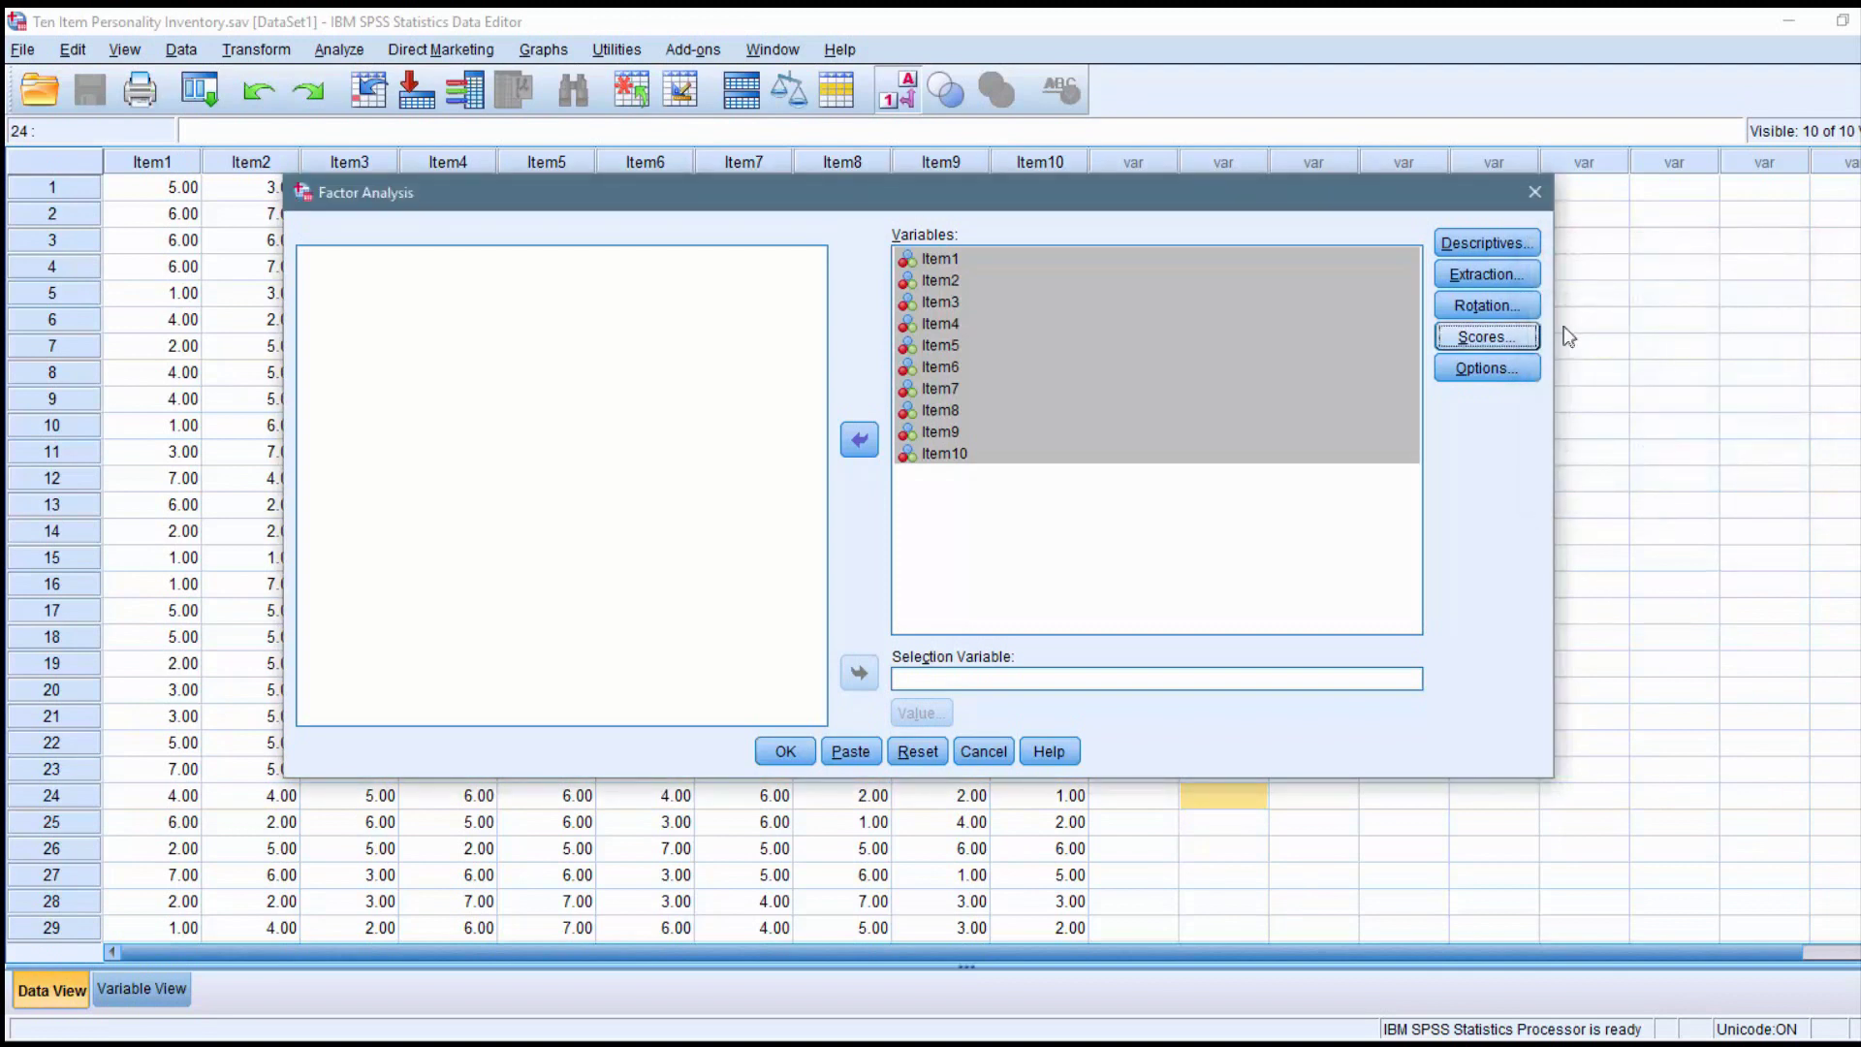
click(1512, 364)
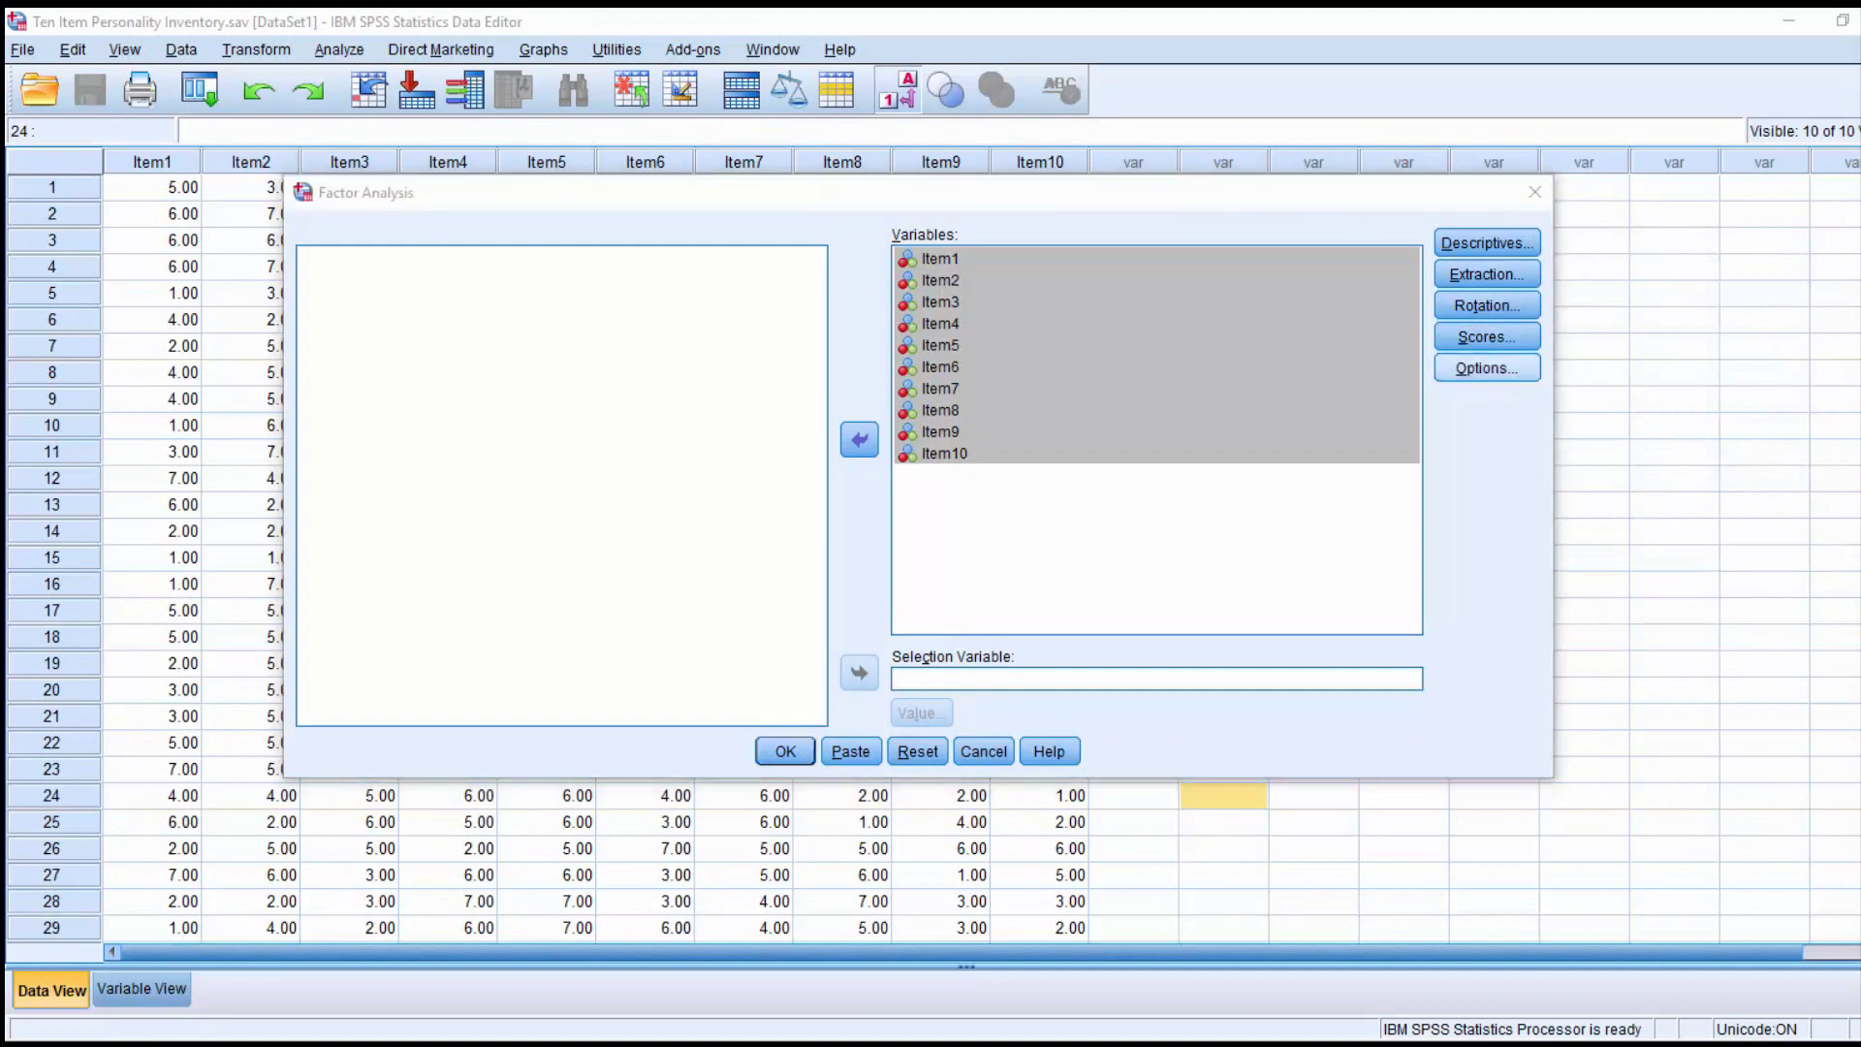
- Set missing values to exclude cases listwise in the Options settings
drag(1475, 217, 1663, 210)
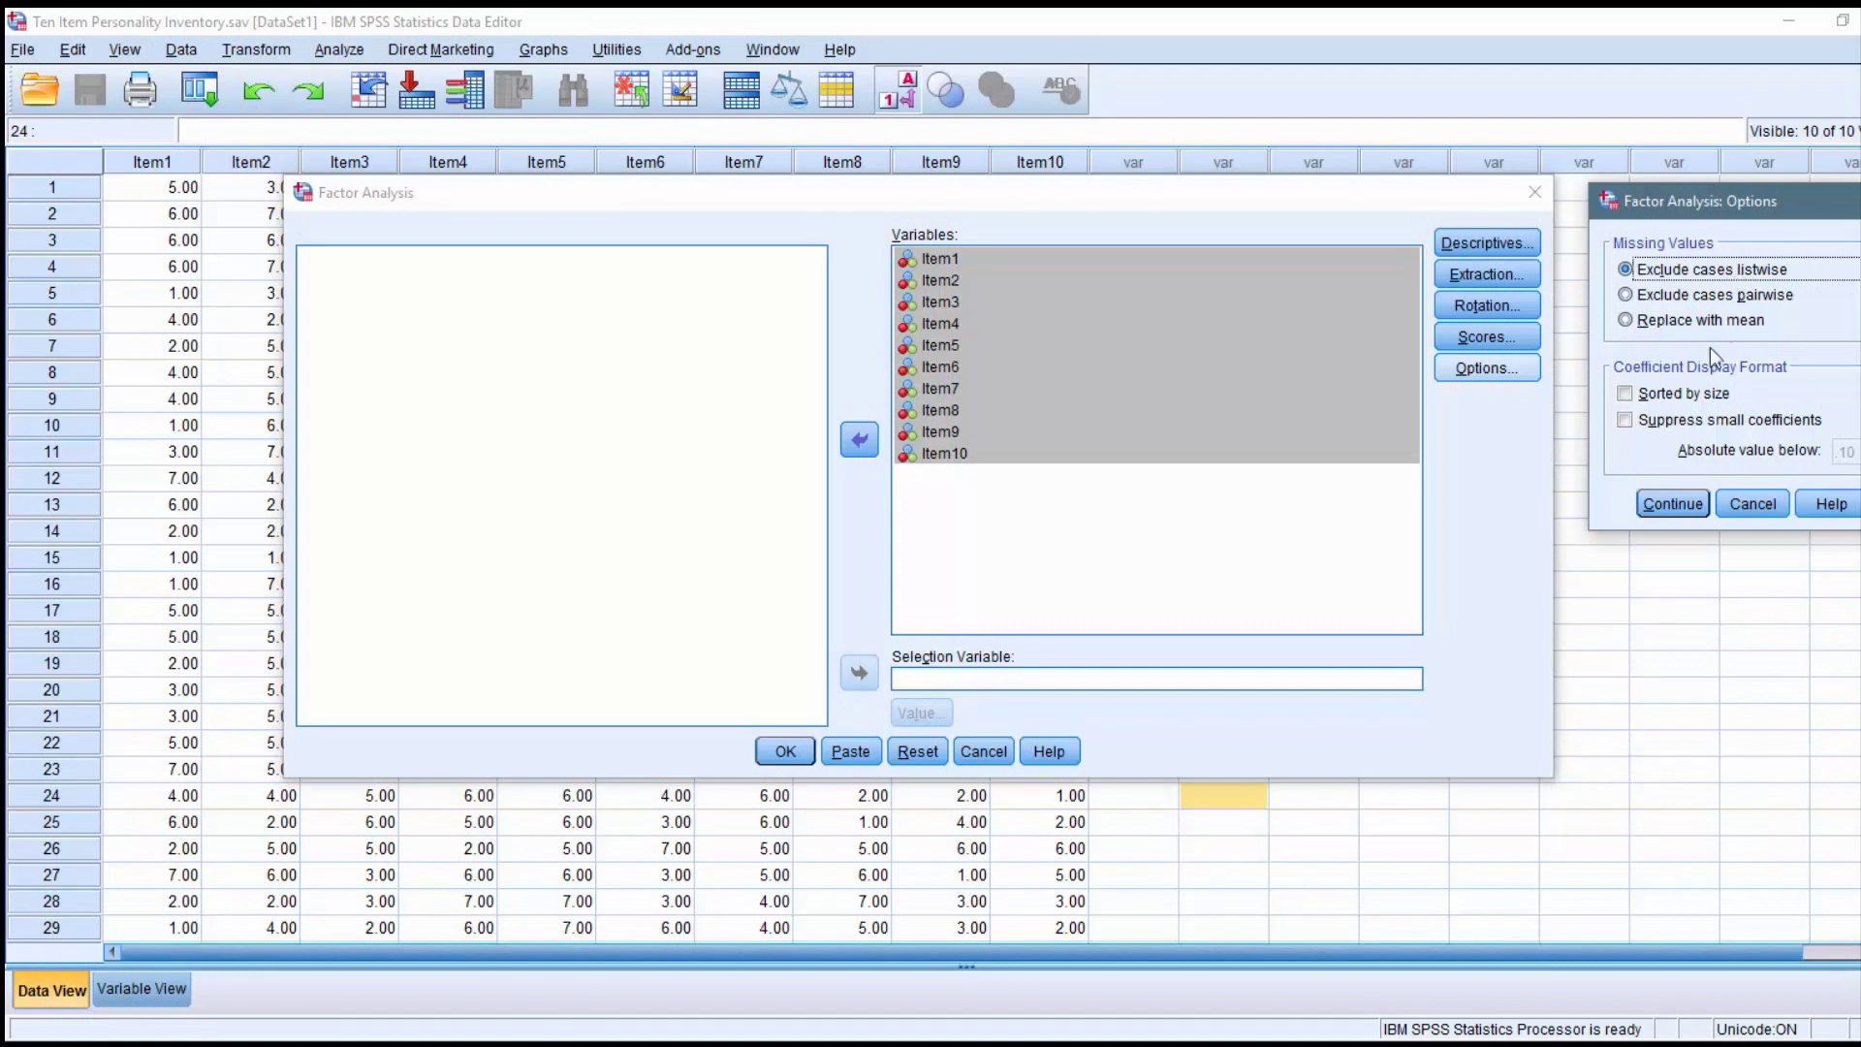
click(1704, 299)
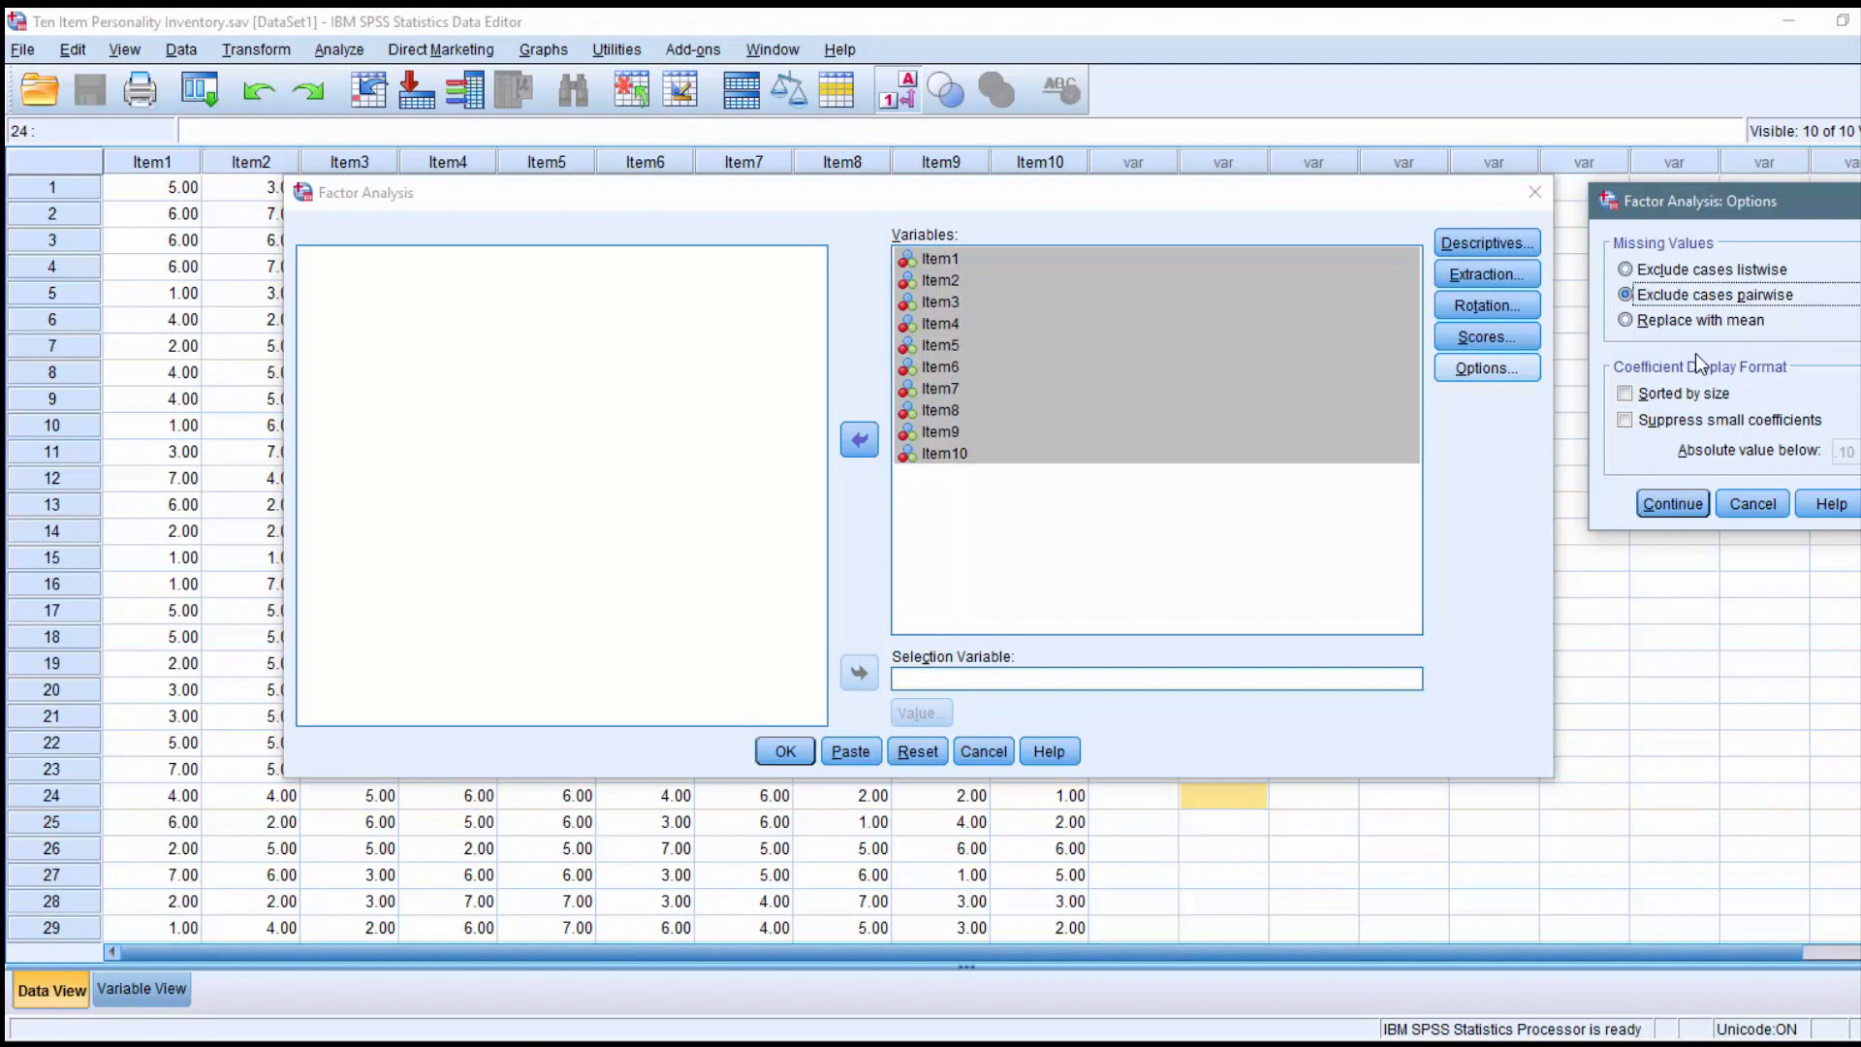
click(1716, 322)
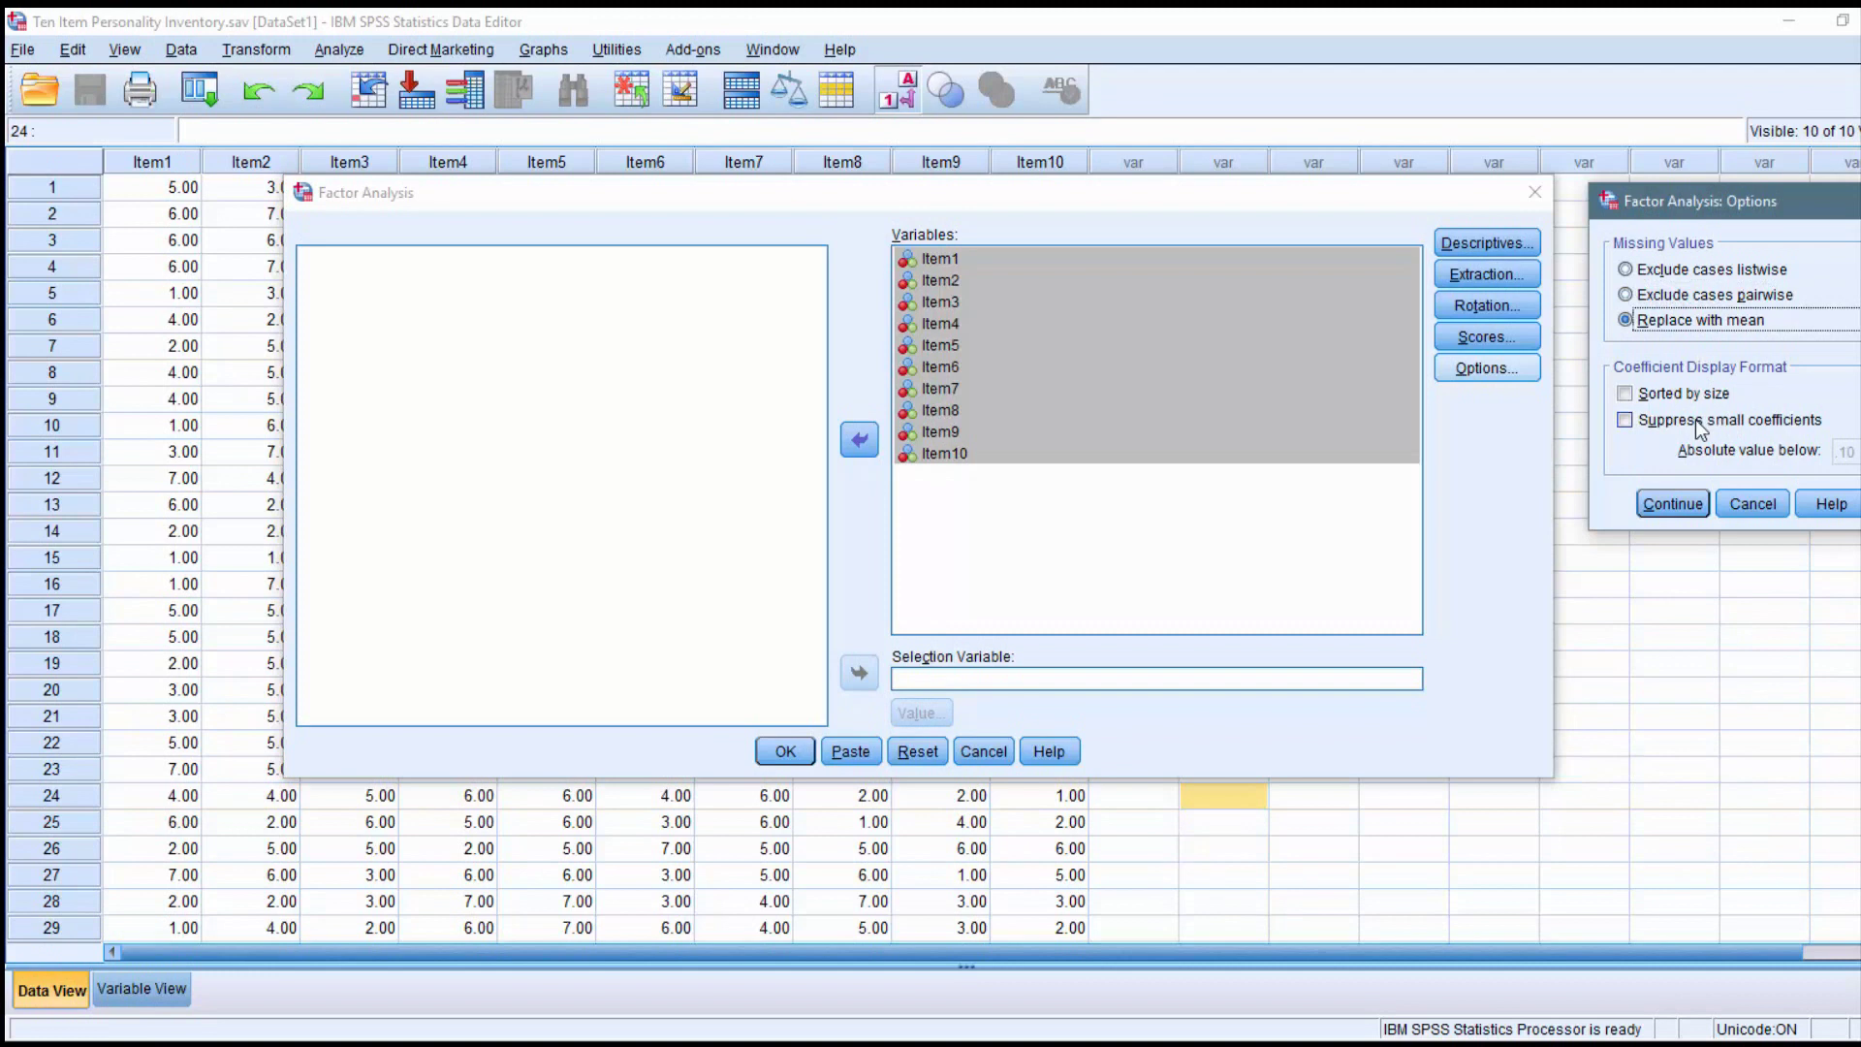
click(1743, 270)
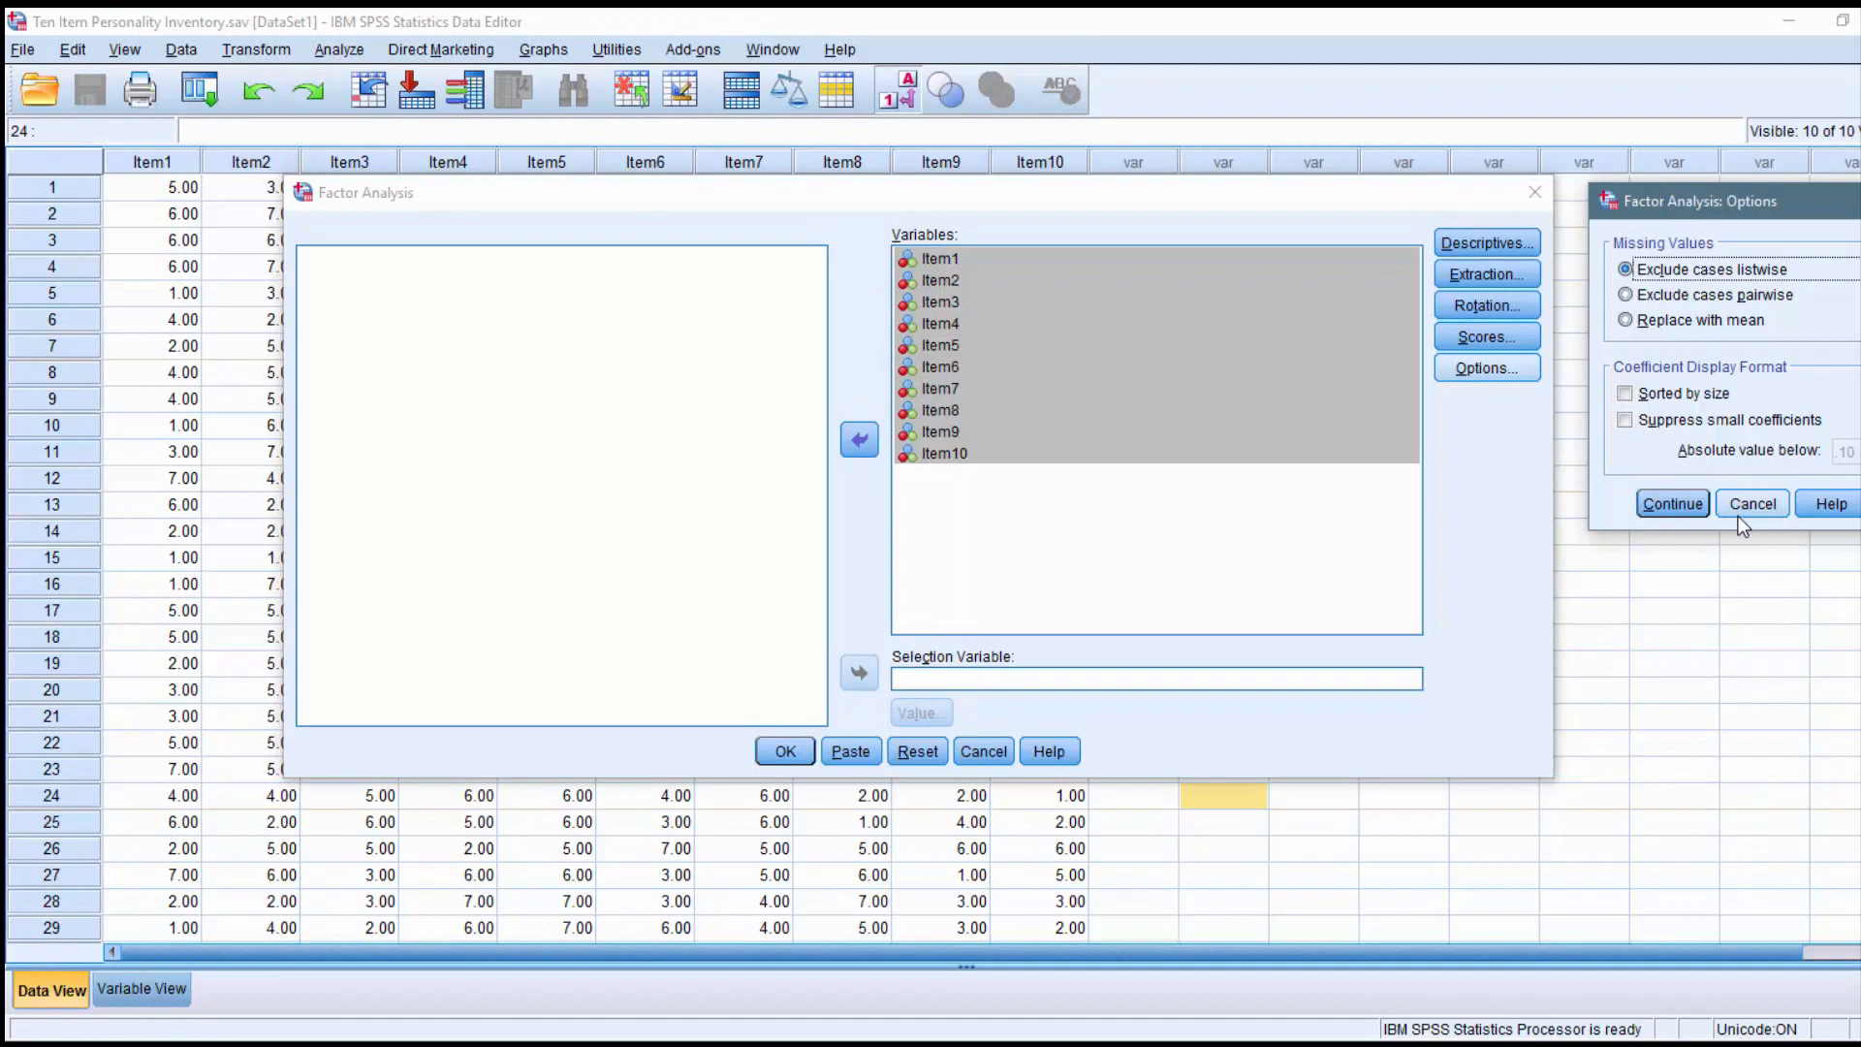
- Sort coefficients by size, suppress small coefficients, and confirm the options
click(1691, 402)
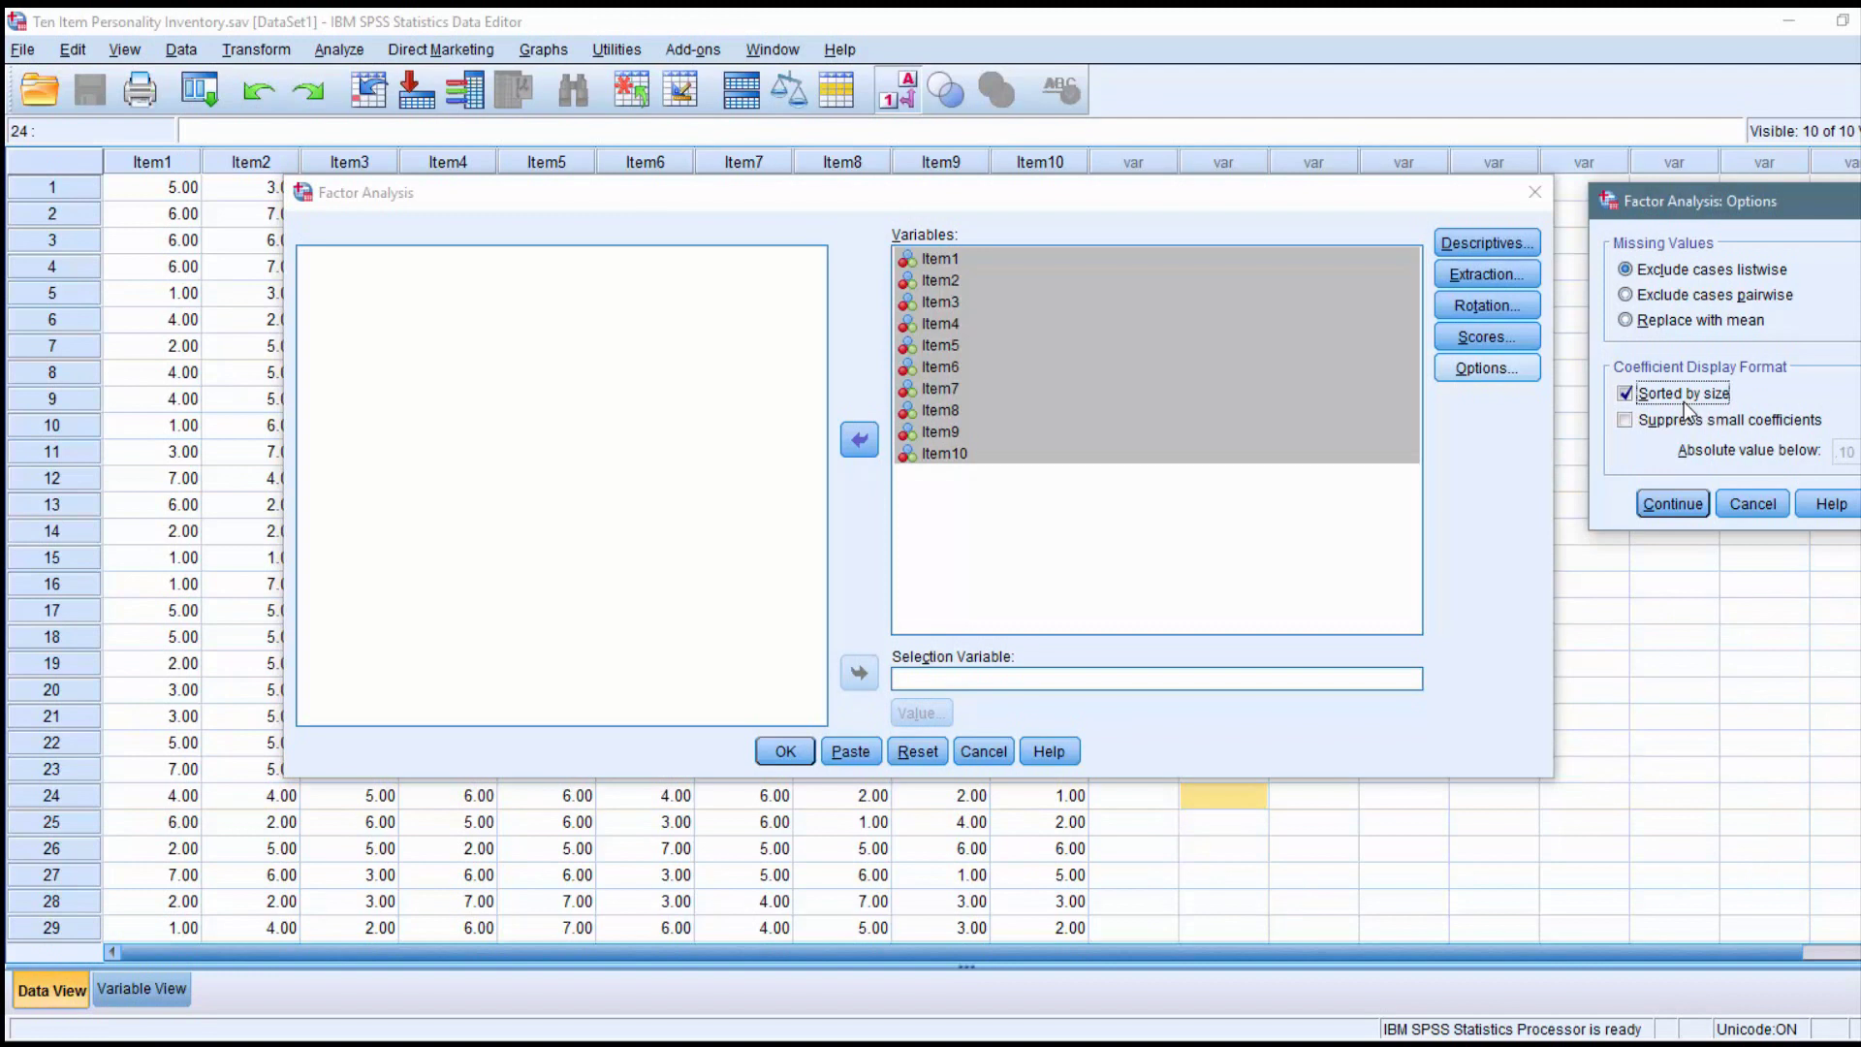
click(1747, 421)
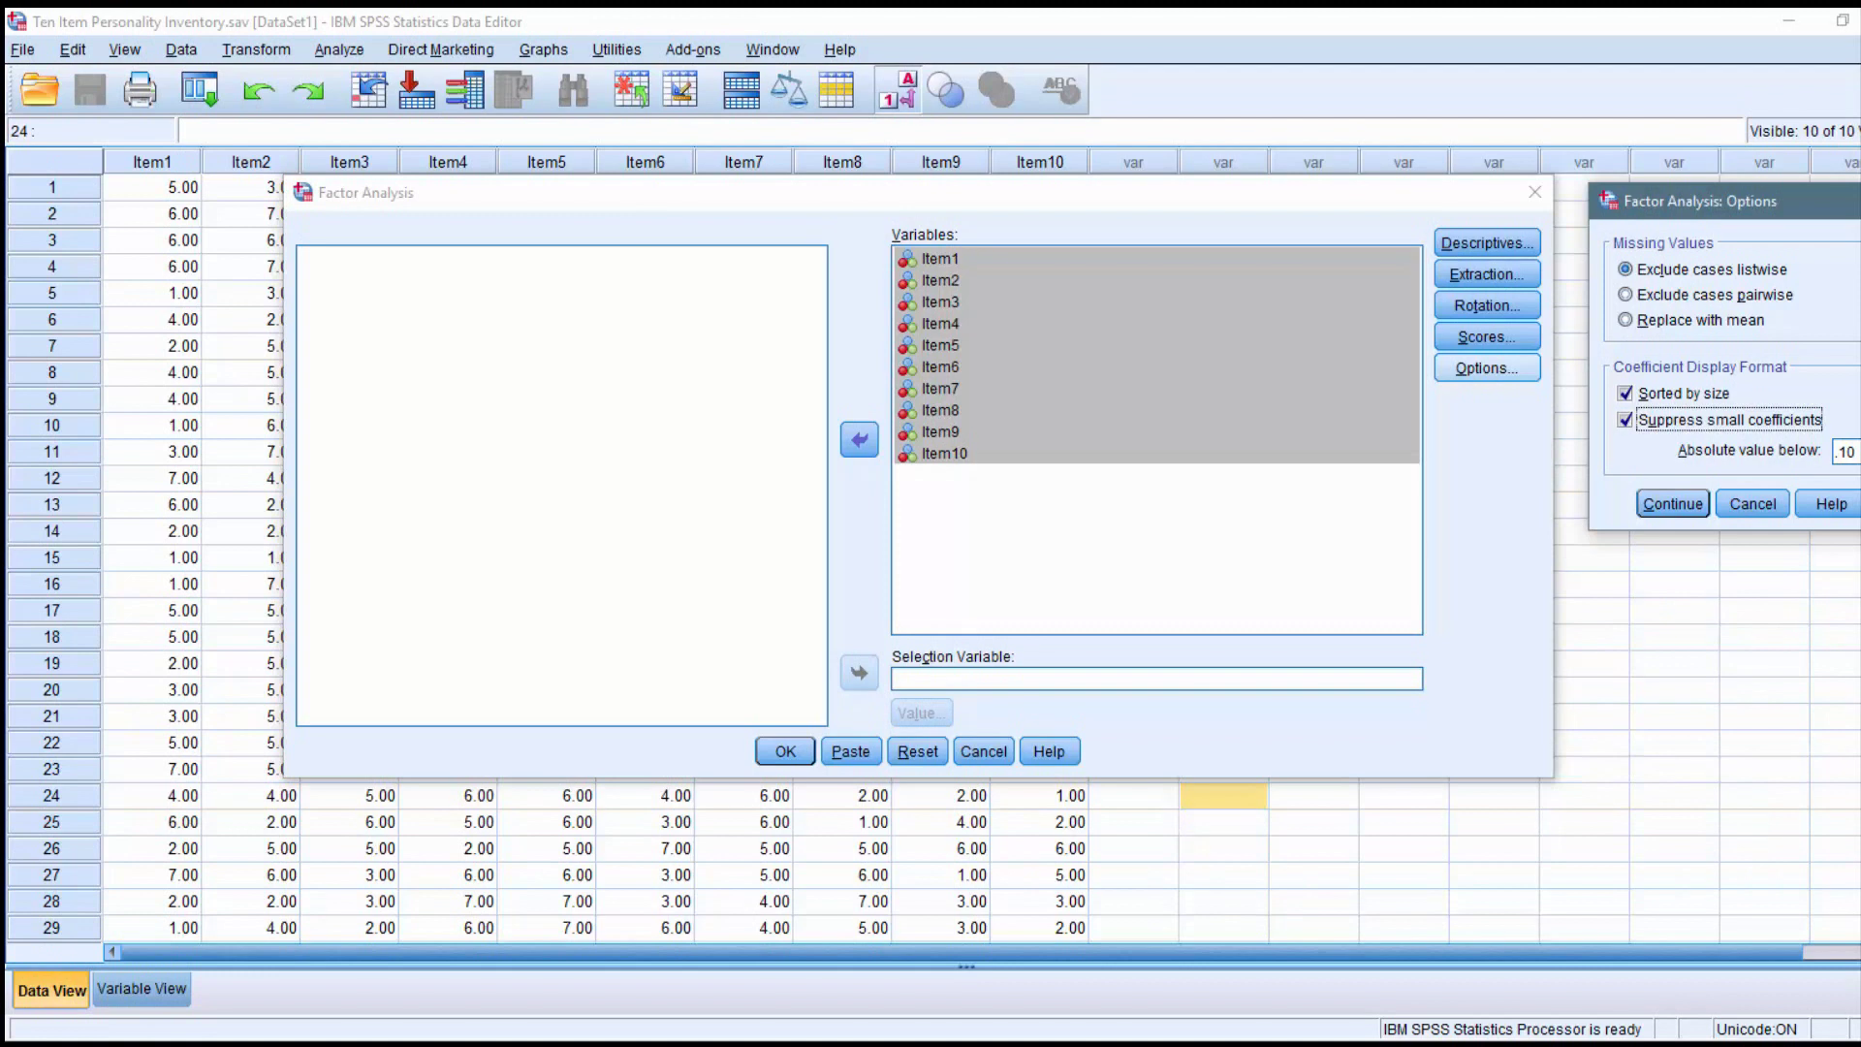
click(1836, 451)
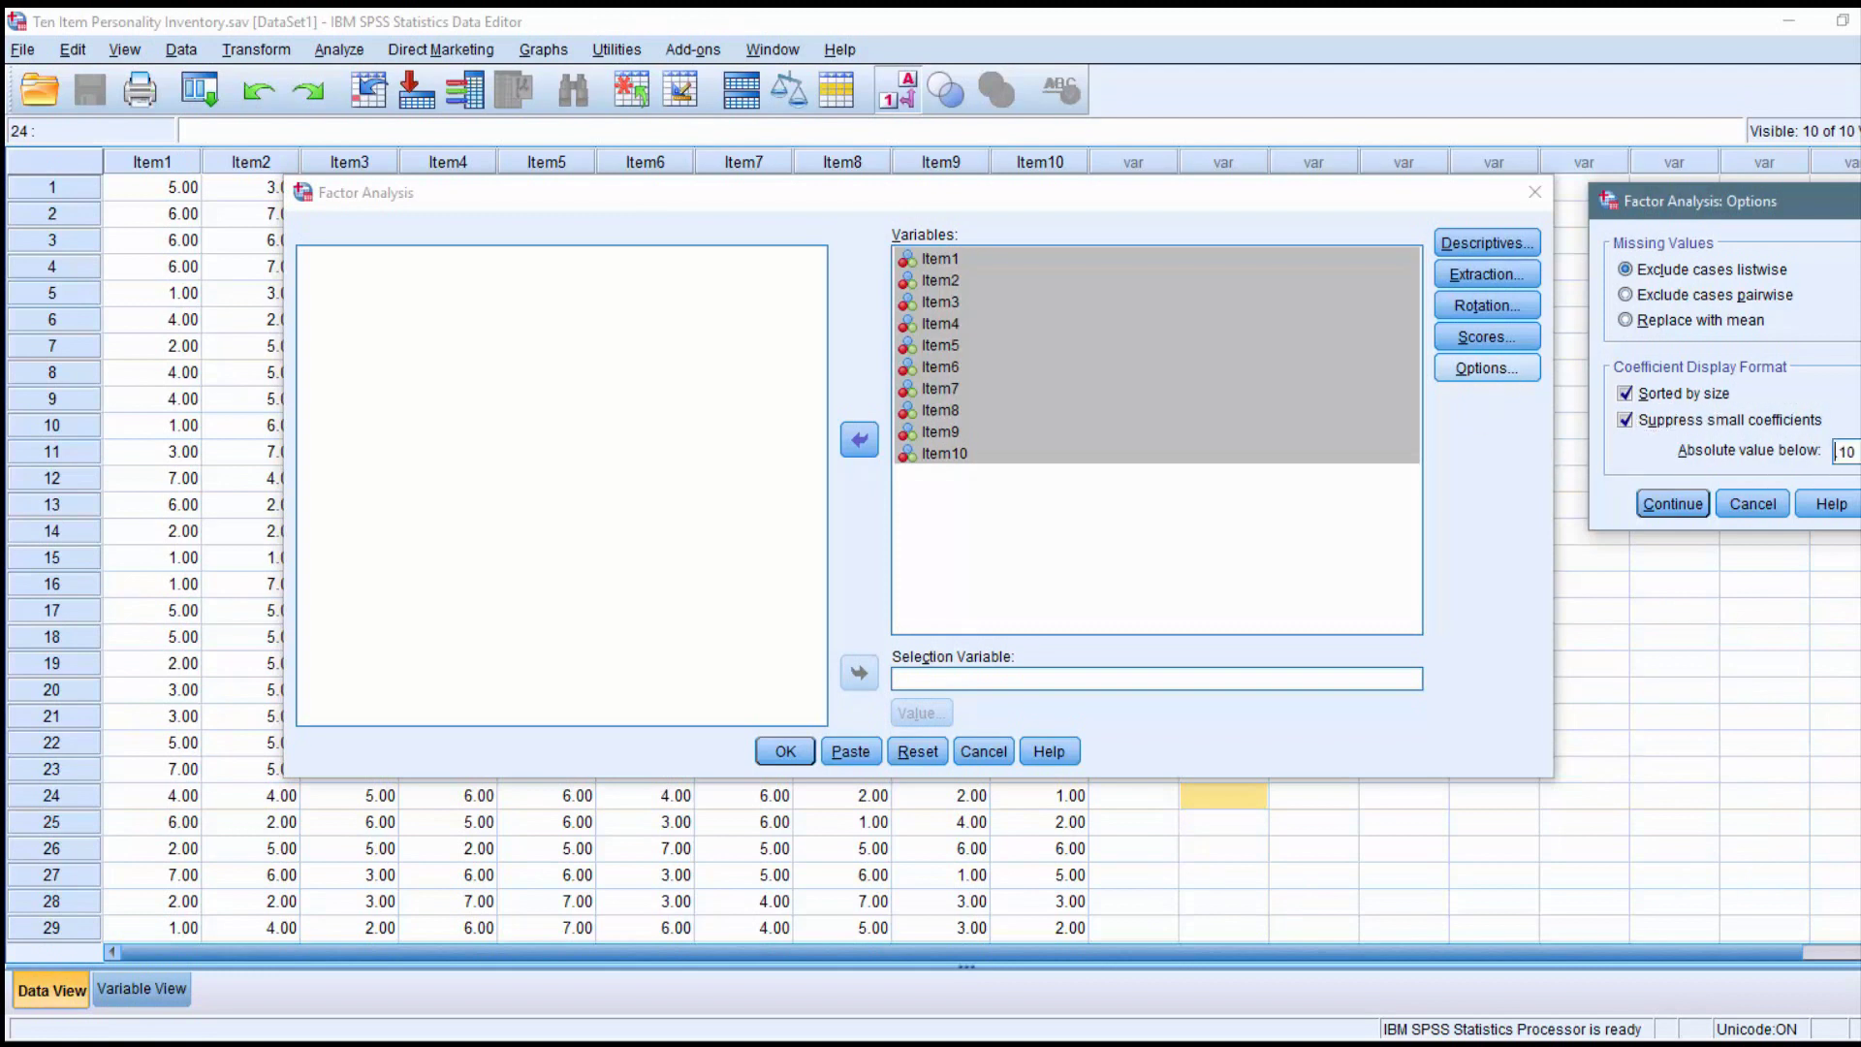
key(shift+End)
text(.2)
text(5)
click(1662, 513)
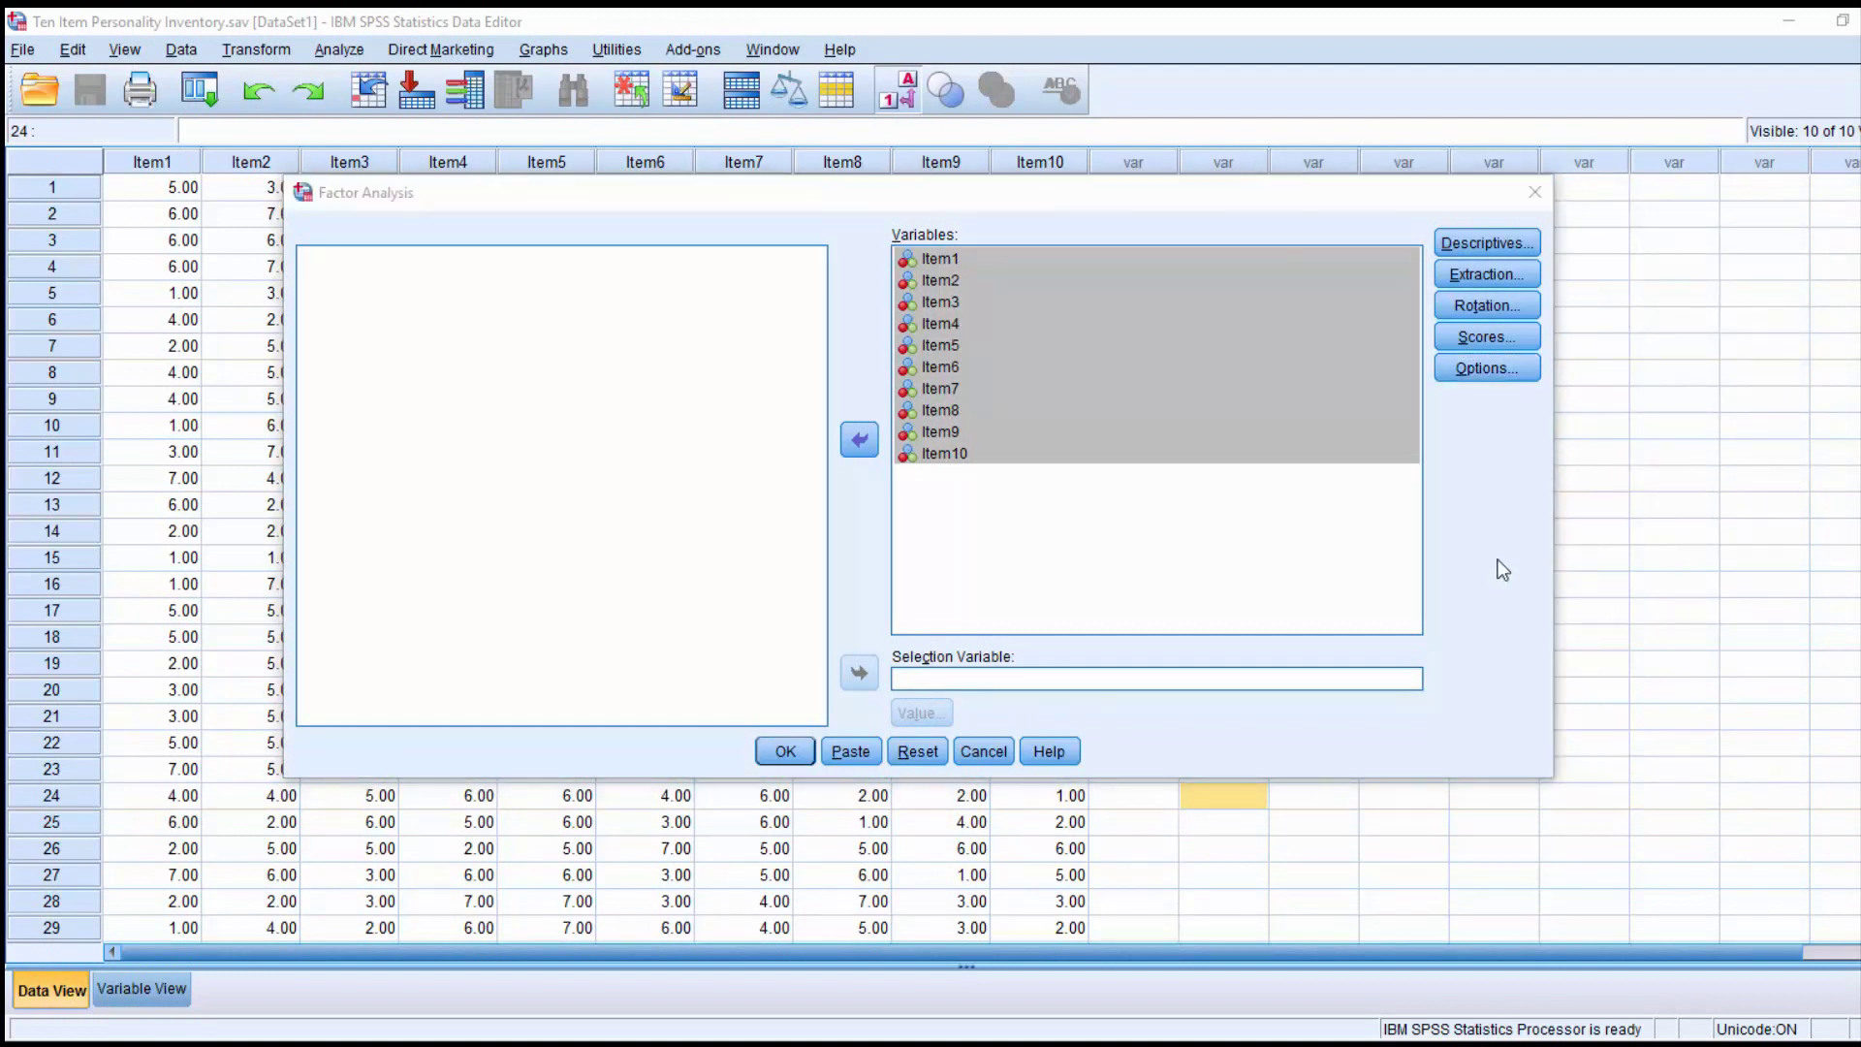
click(1469, 566)
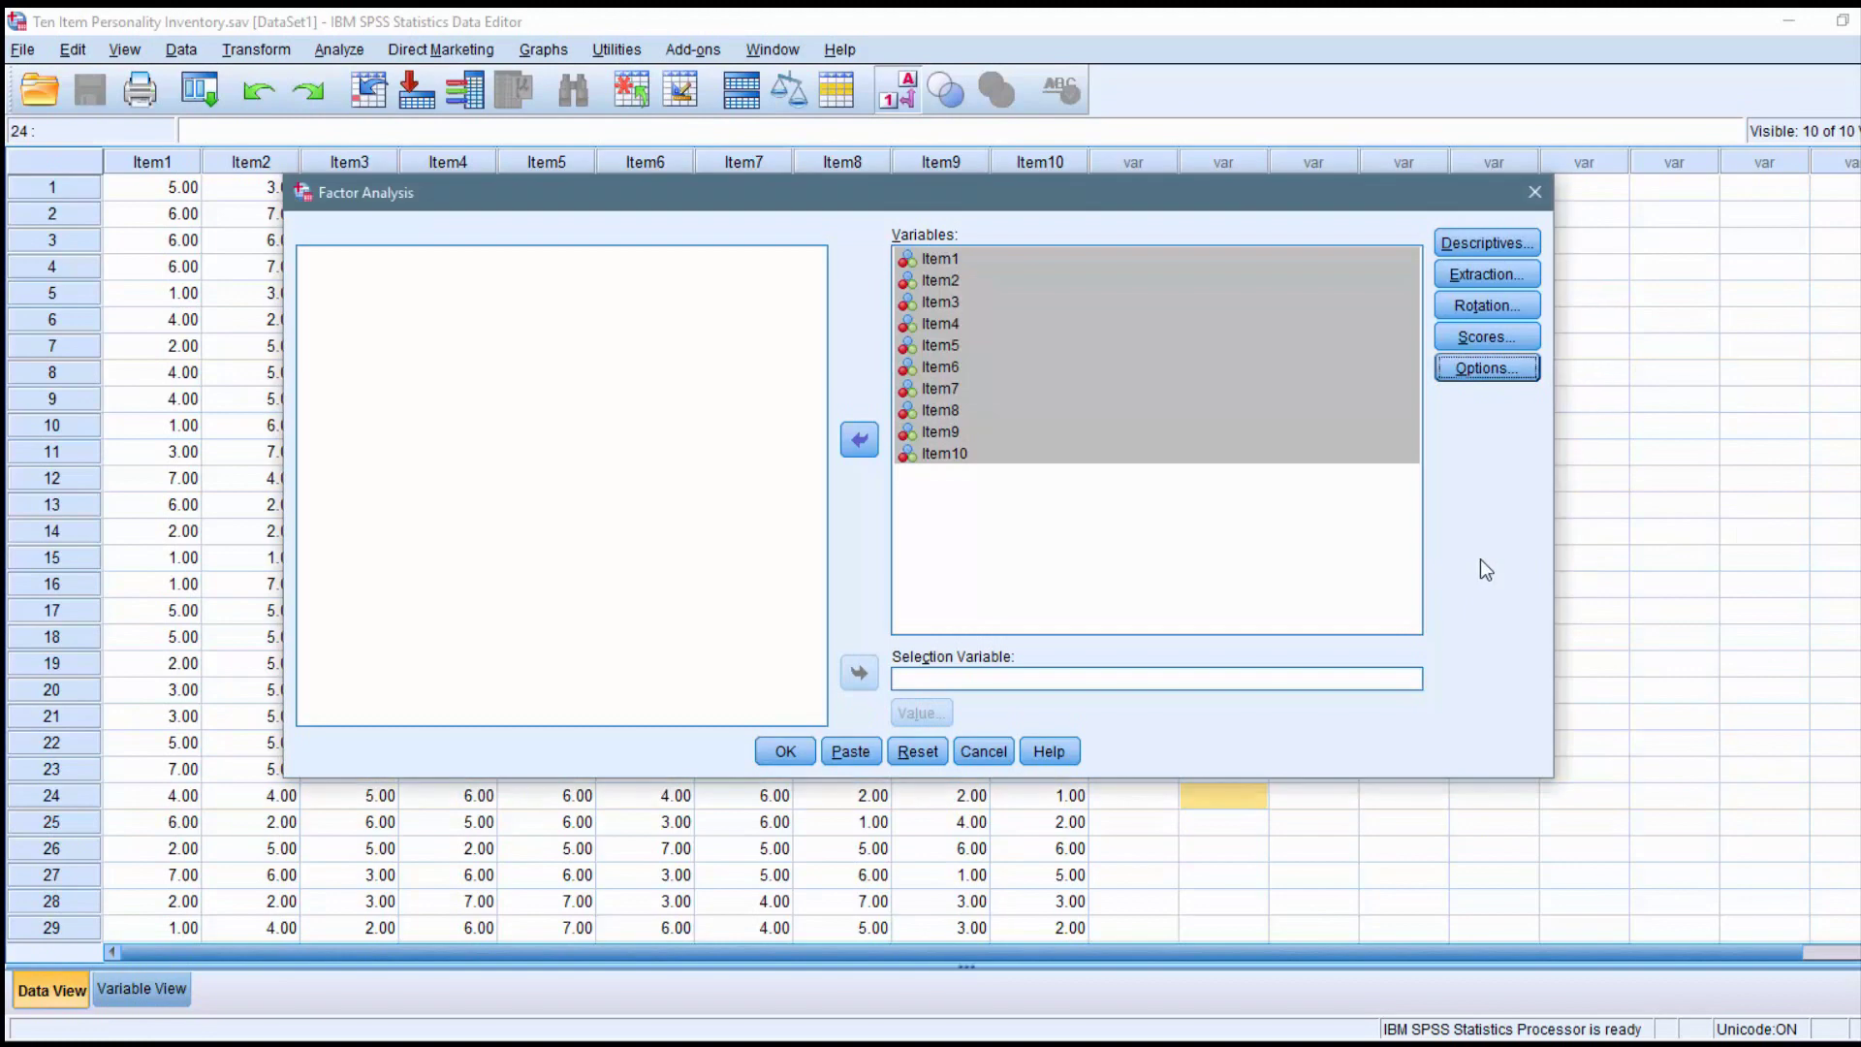
- Run the ten-item factor analysis and view the Communalities and Total Variance Explained tables
click(786, 746)
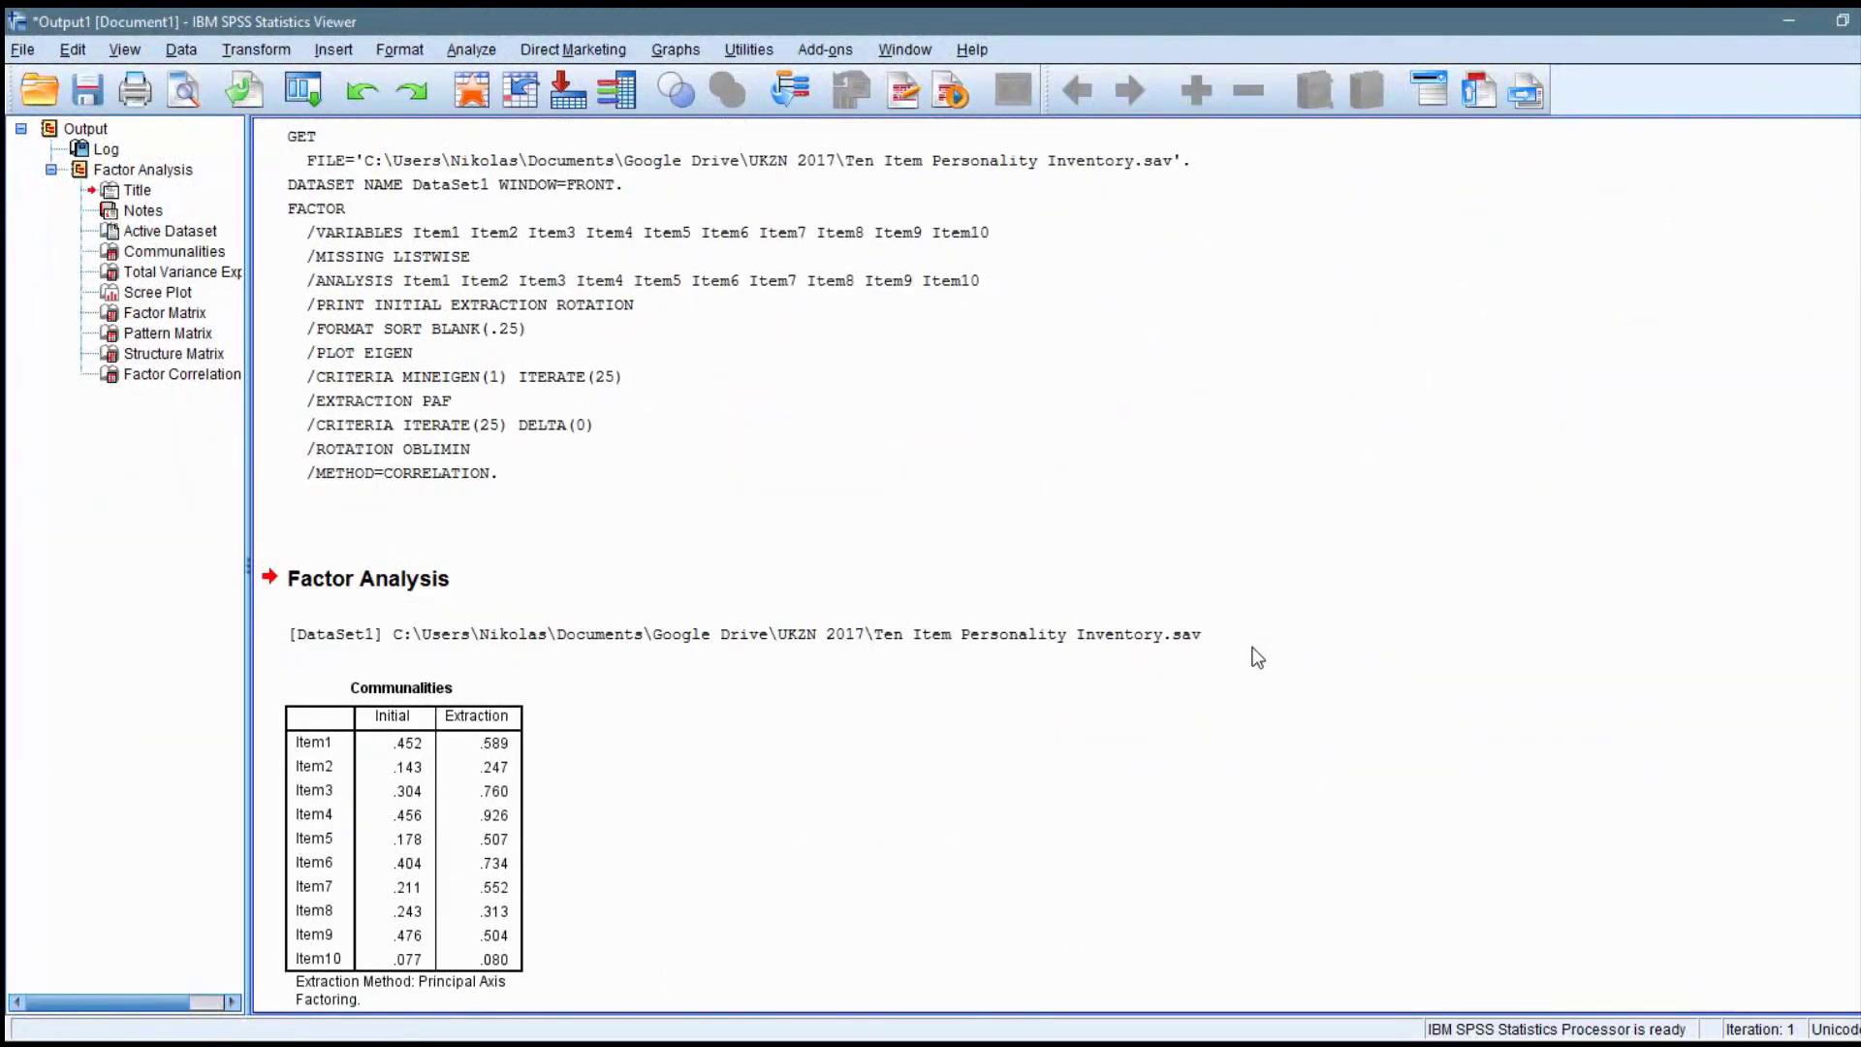
scroll(1250, 655, down, 4)
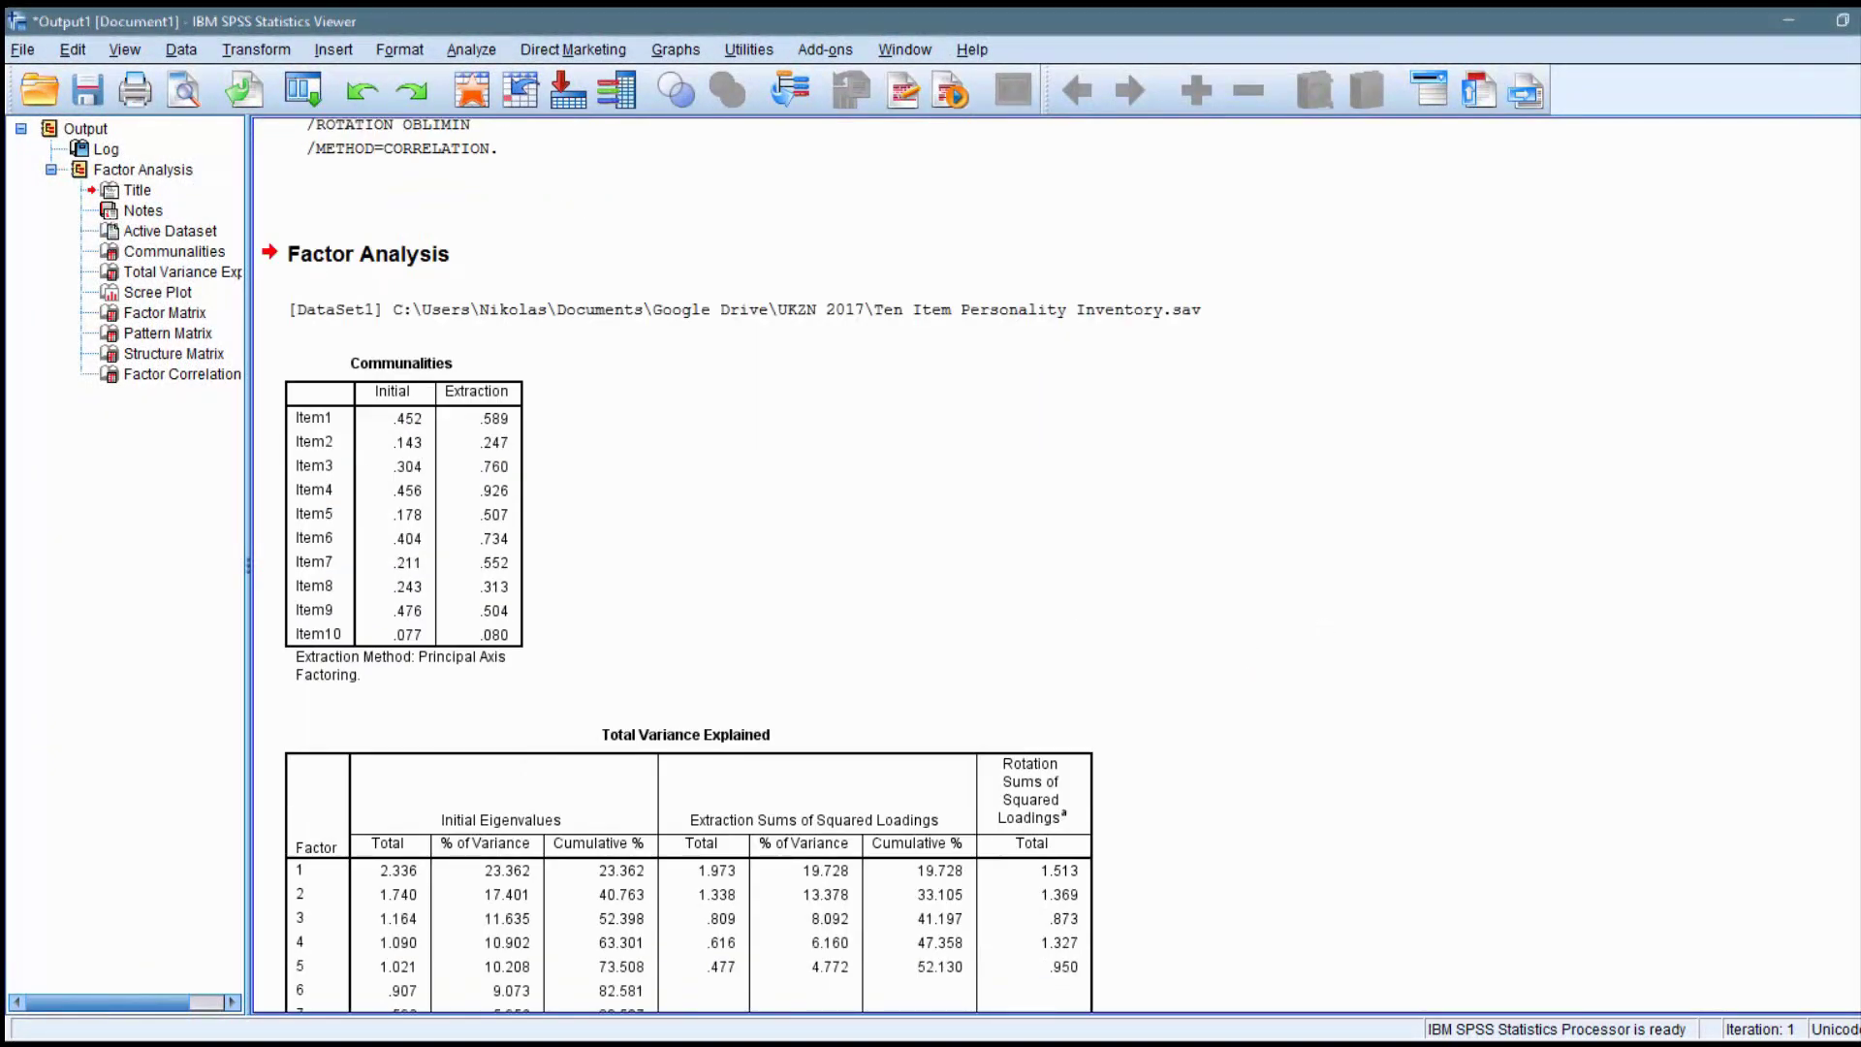
scroll(1405, 502, up, 1)
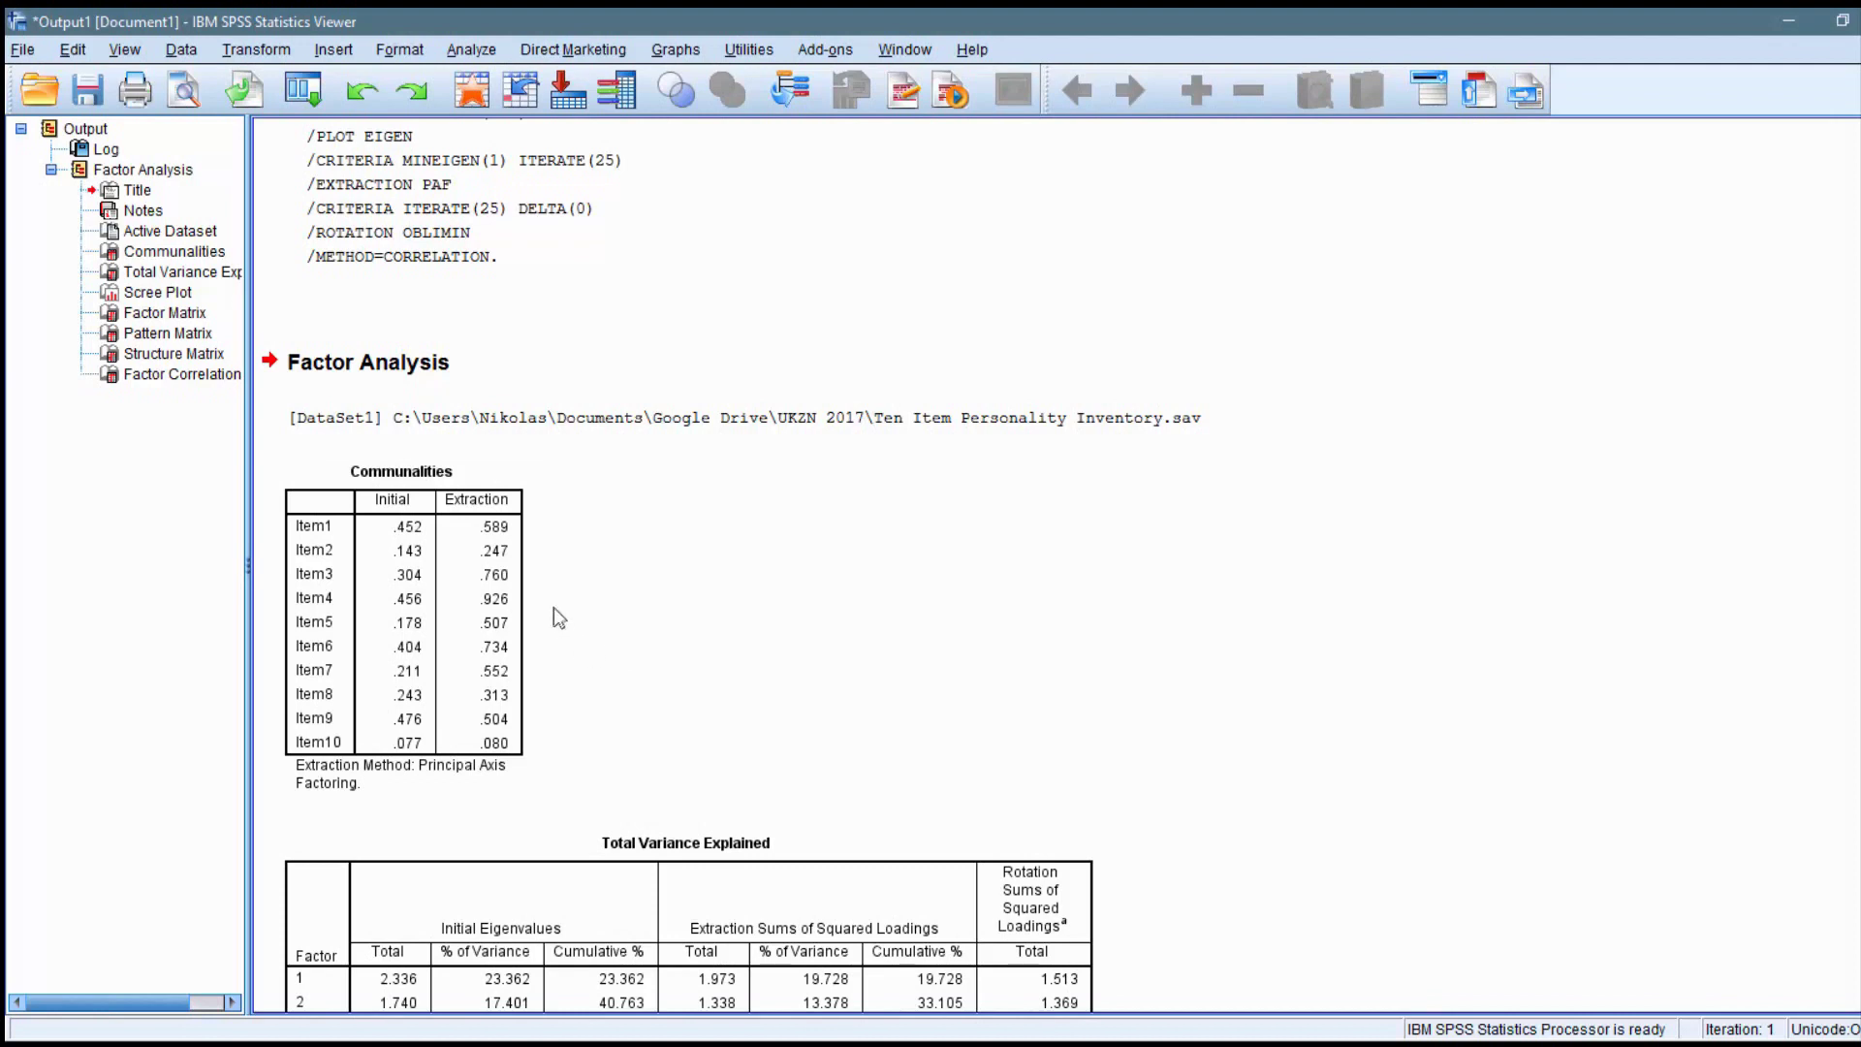
click(412, 580)
scroll(659, 676, down, 2)
scroll(659, 676, down, 2)
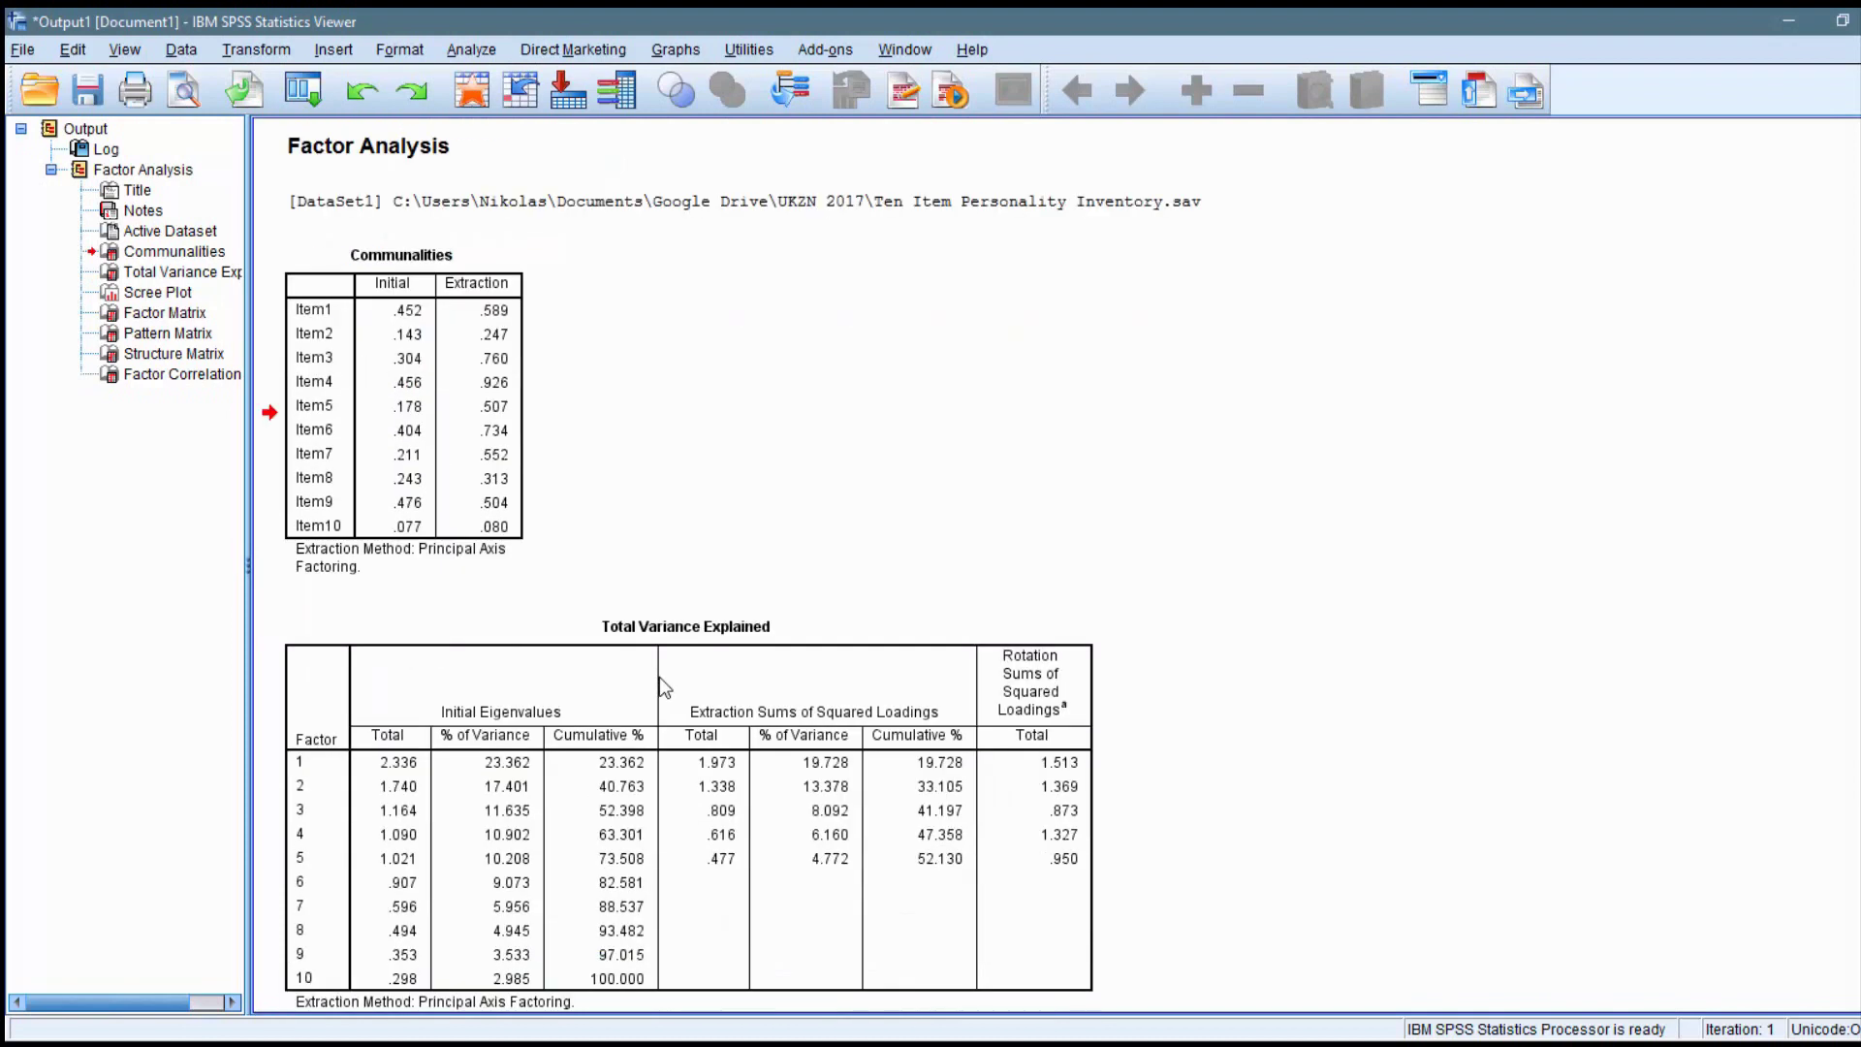
click(659, 686)
scroll(659, 712, down, 5)
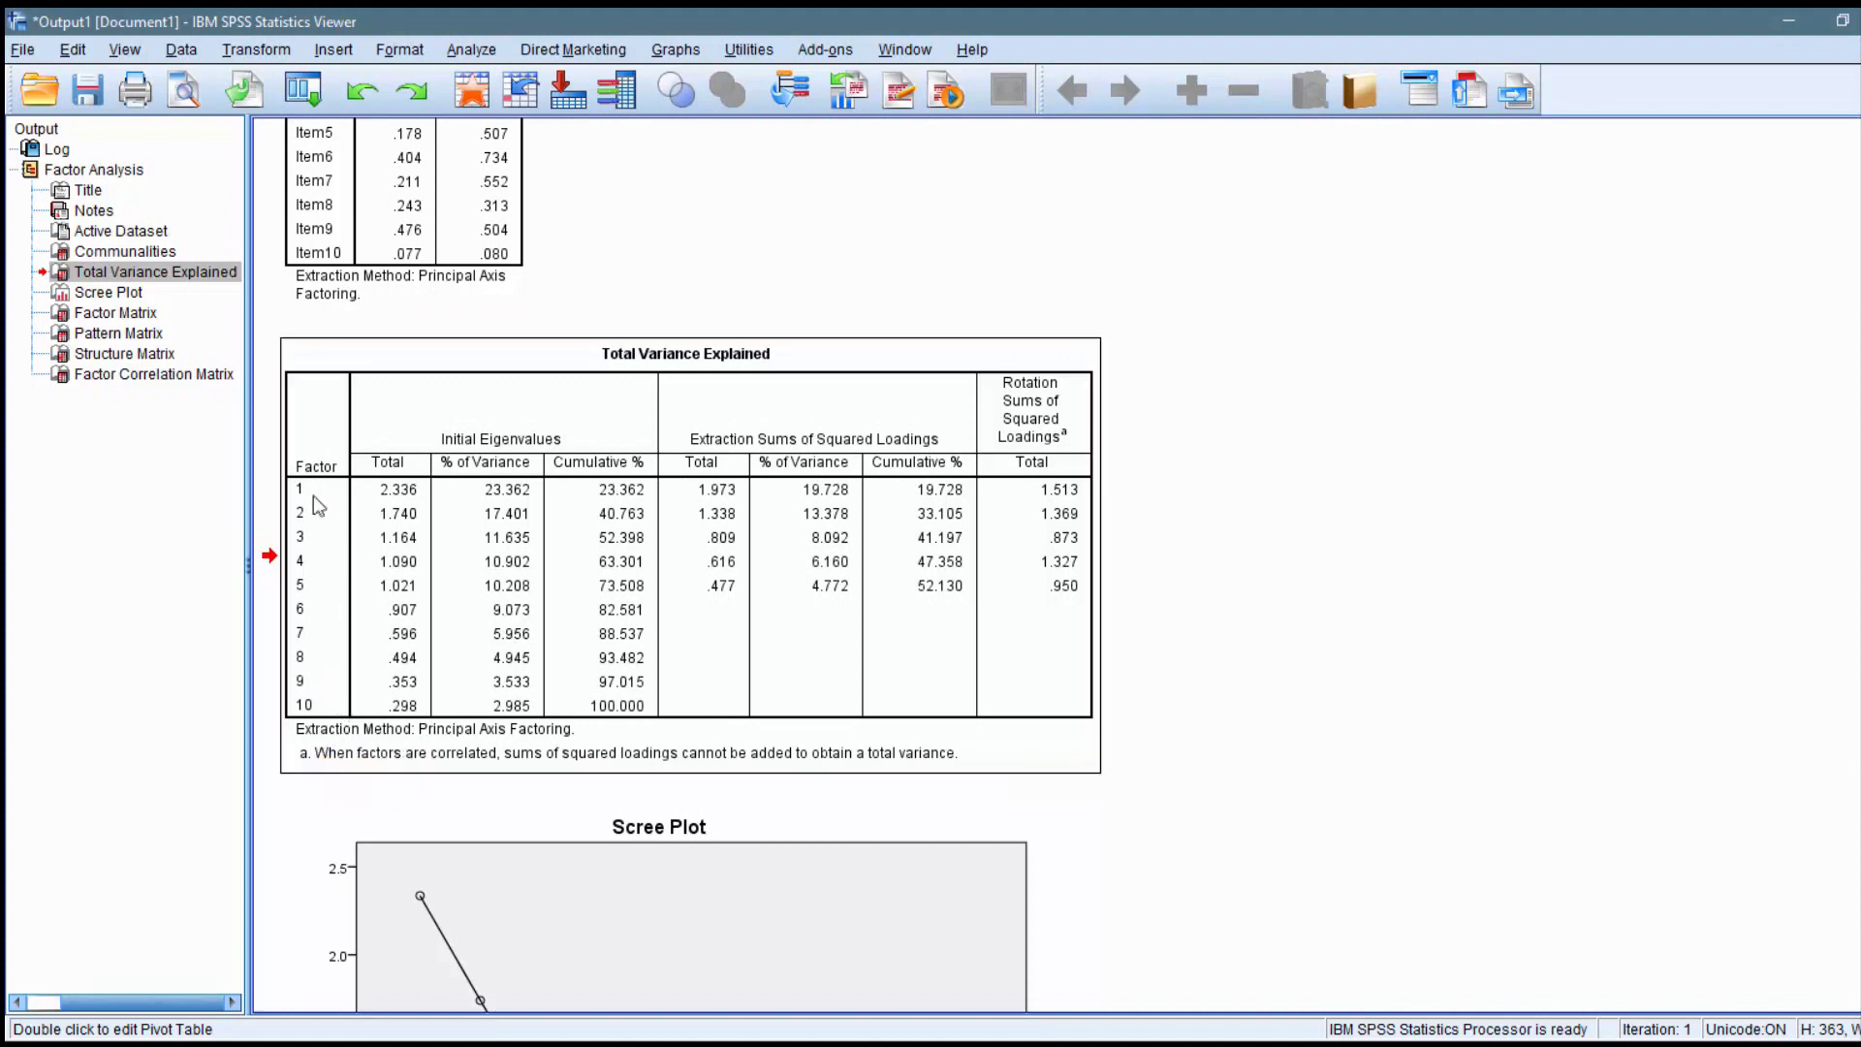
- Select the Total Variance Explained table in the output to review its eigenvalues
click(1201, 669)
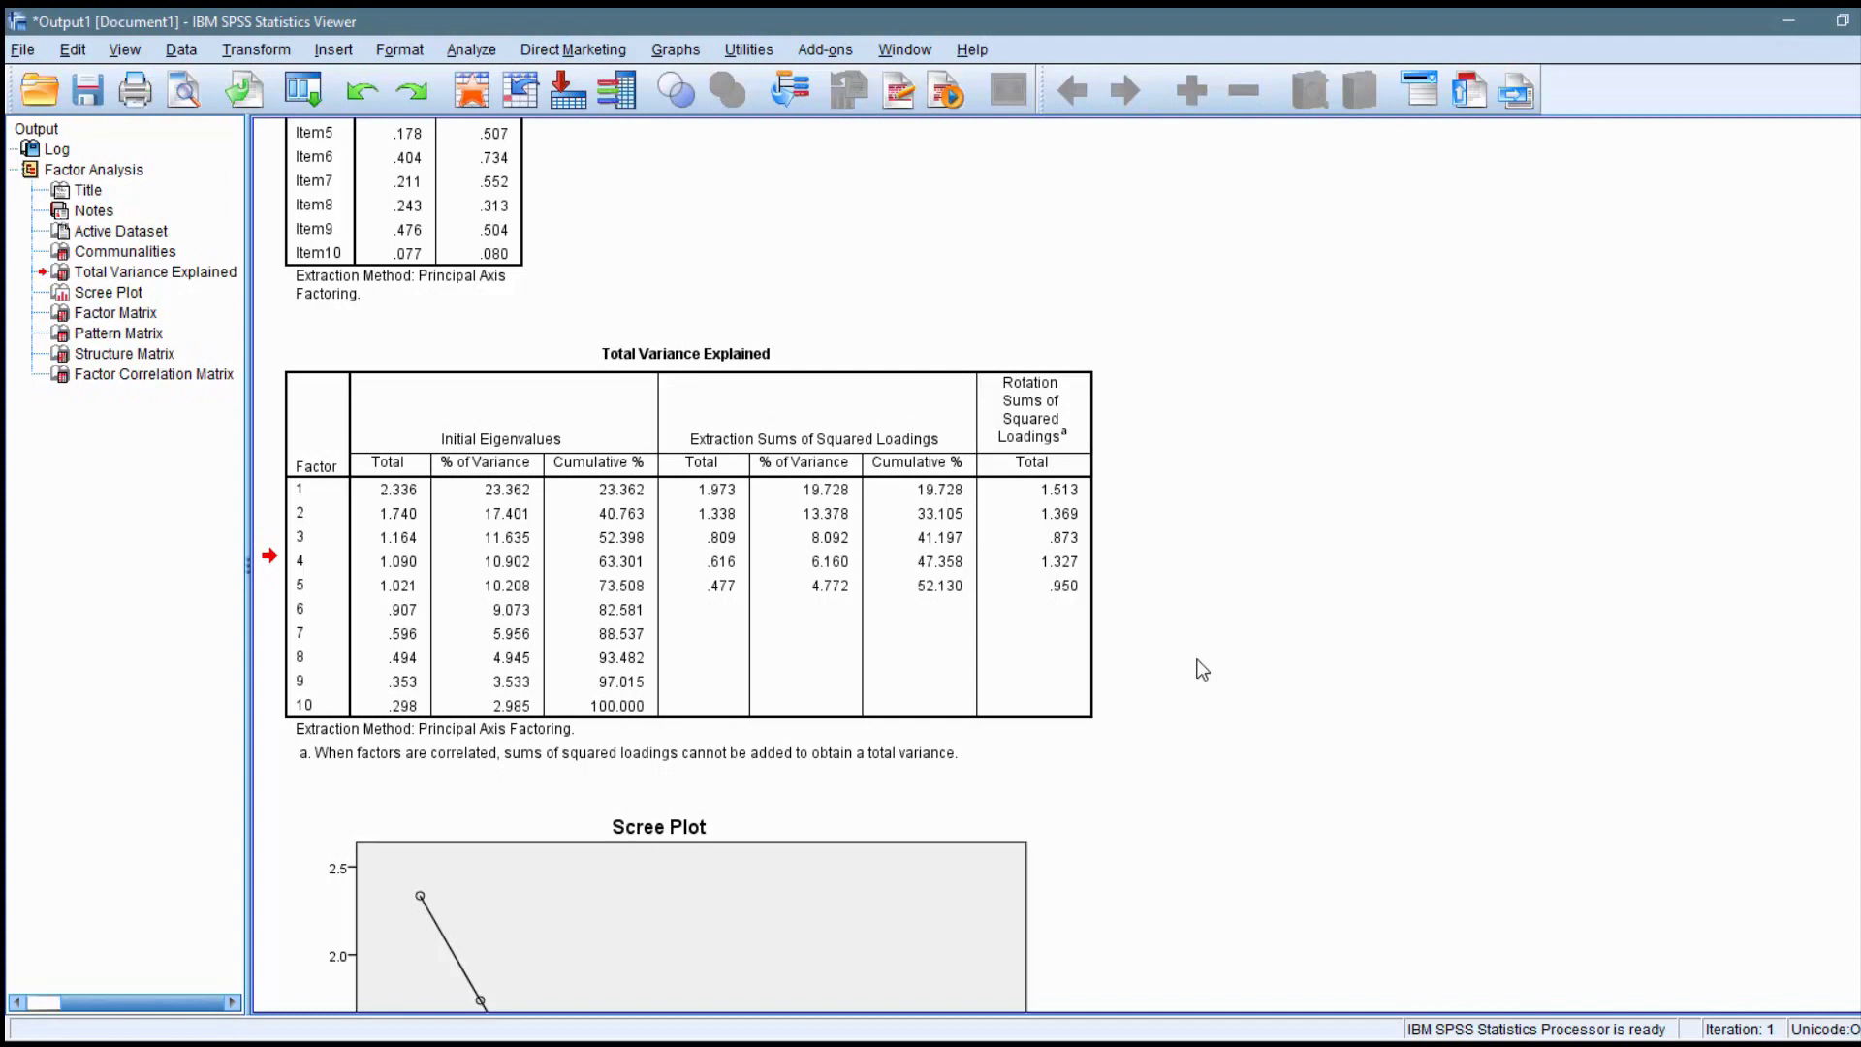
click(456, 582)
click(610, 570)
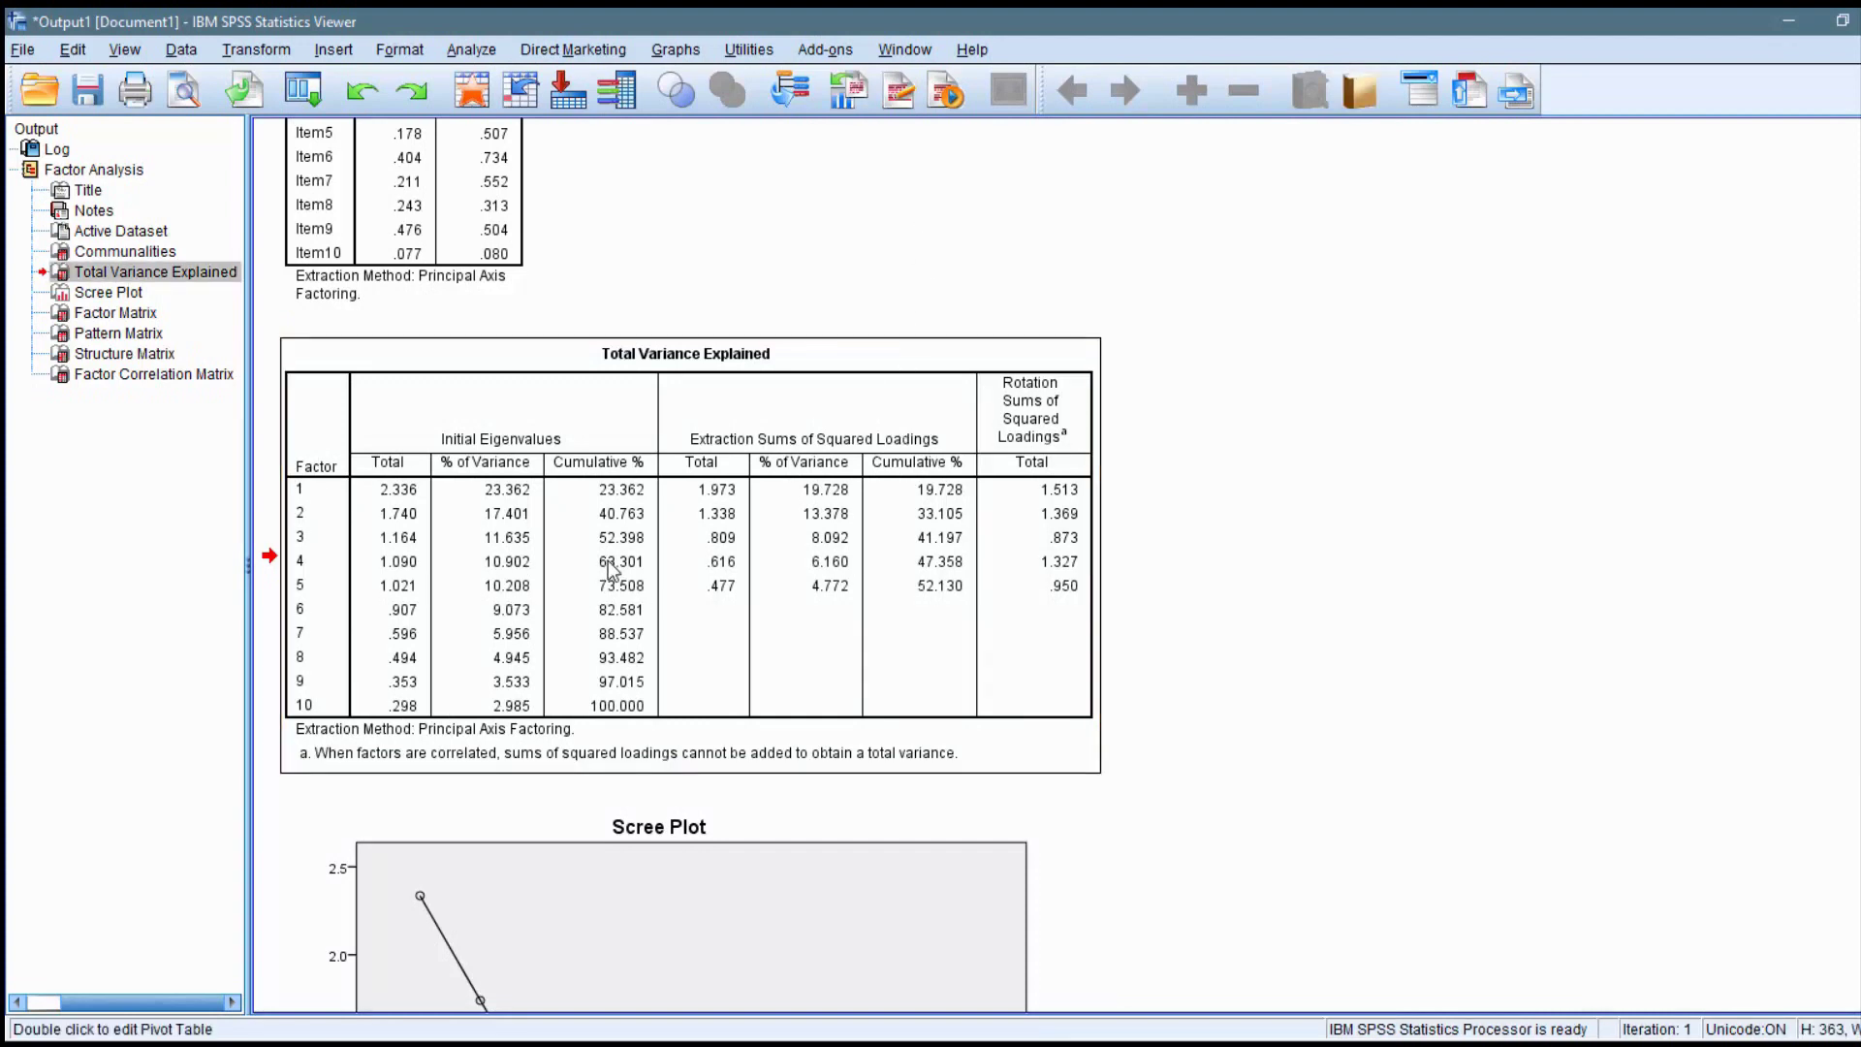
scroll(611, 575, down, 2)
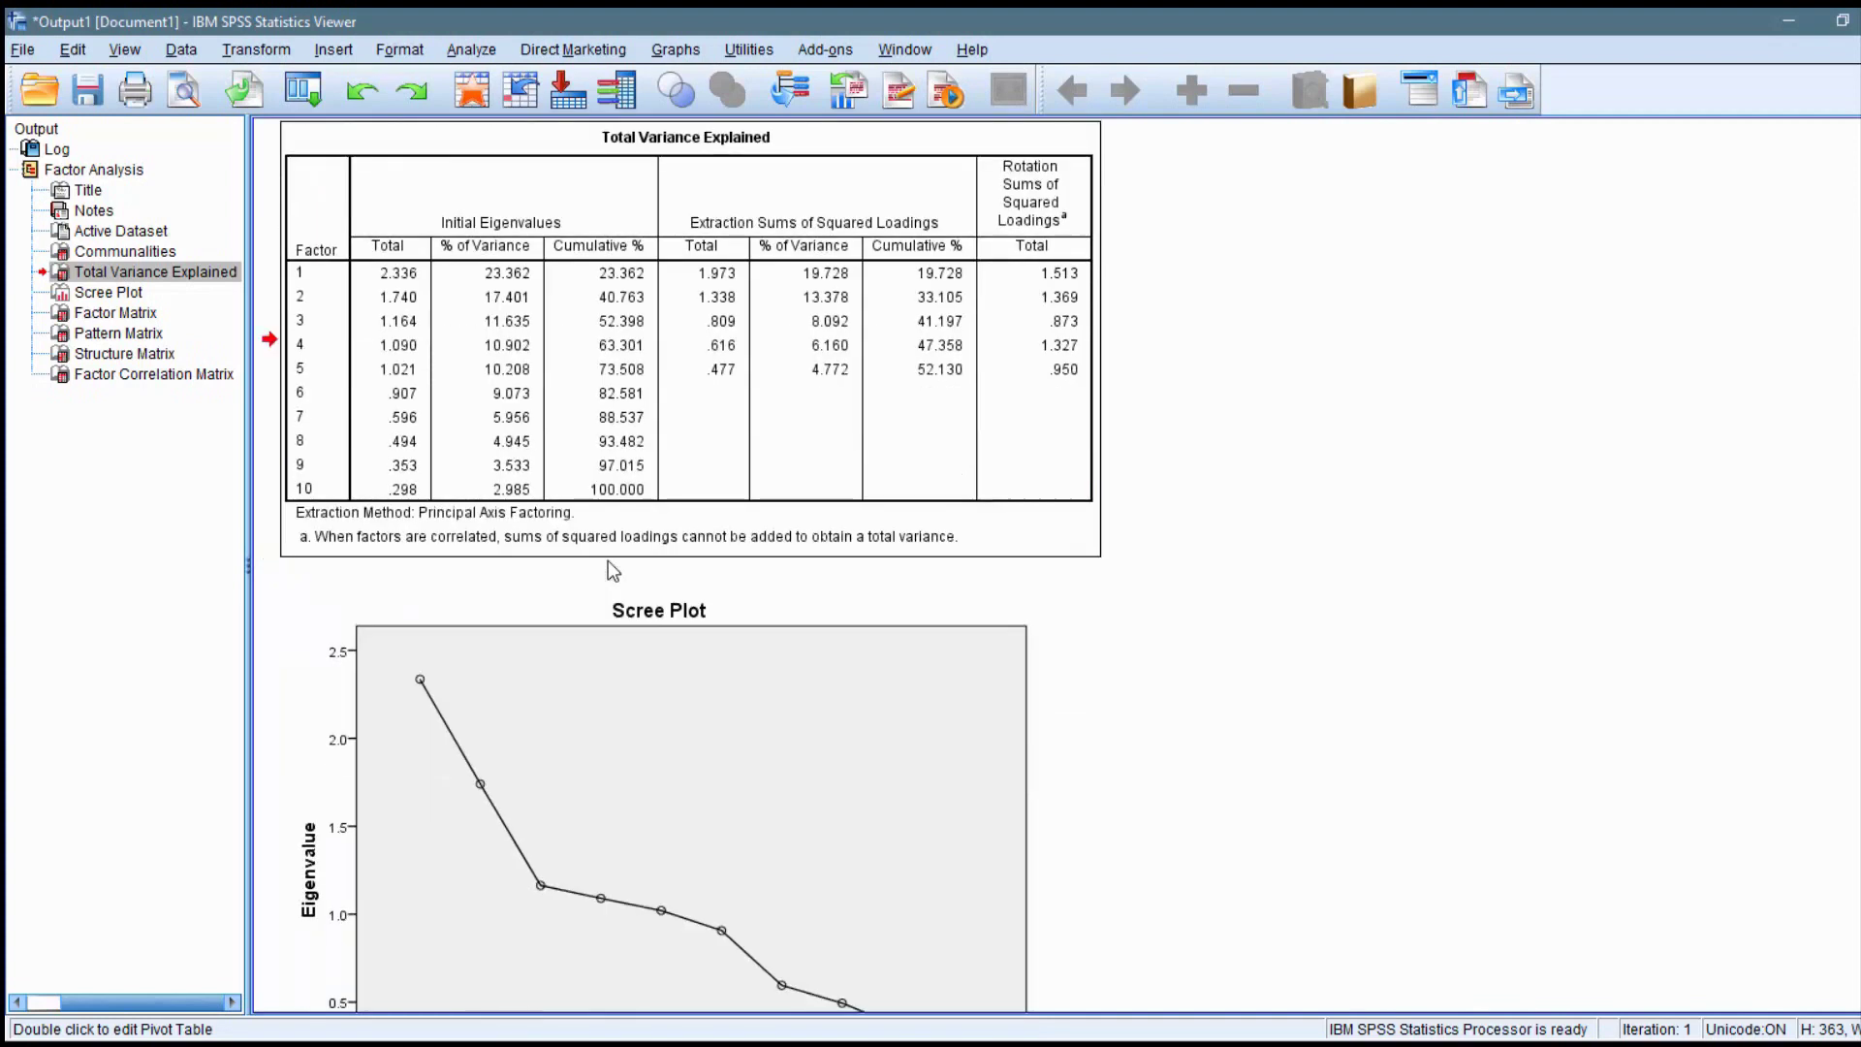
scroll(607, 559, down, 2)
scroll(608, 560, down, 4)
- Jump to the scree plot of eigenvalues for the ten factors and select it
click(616, 667)
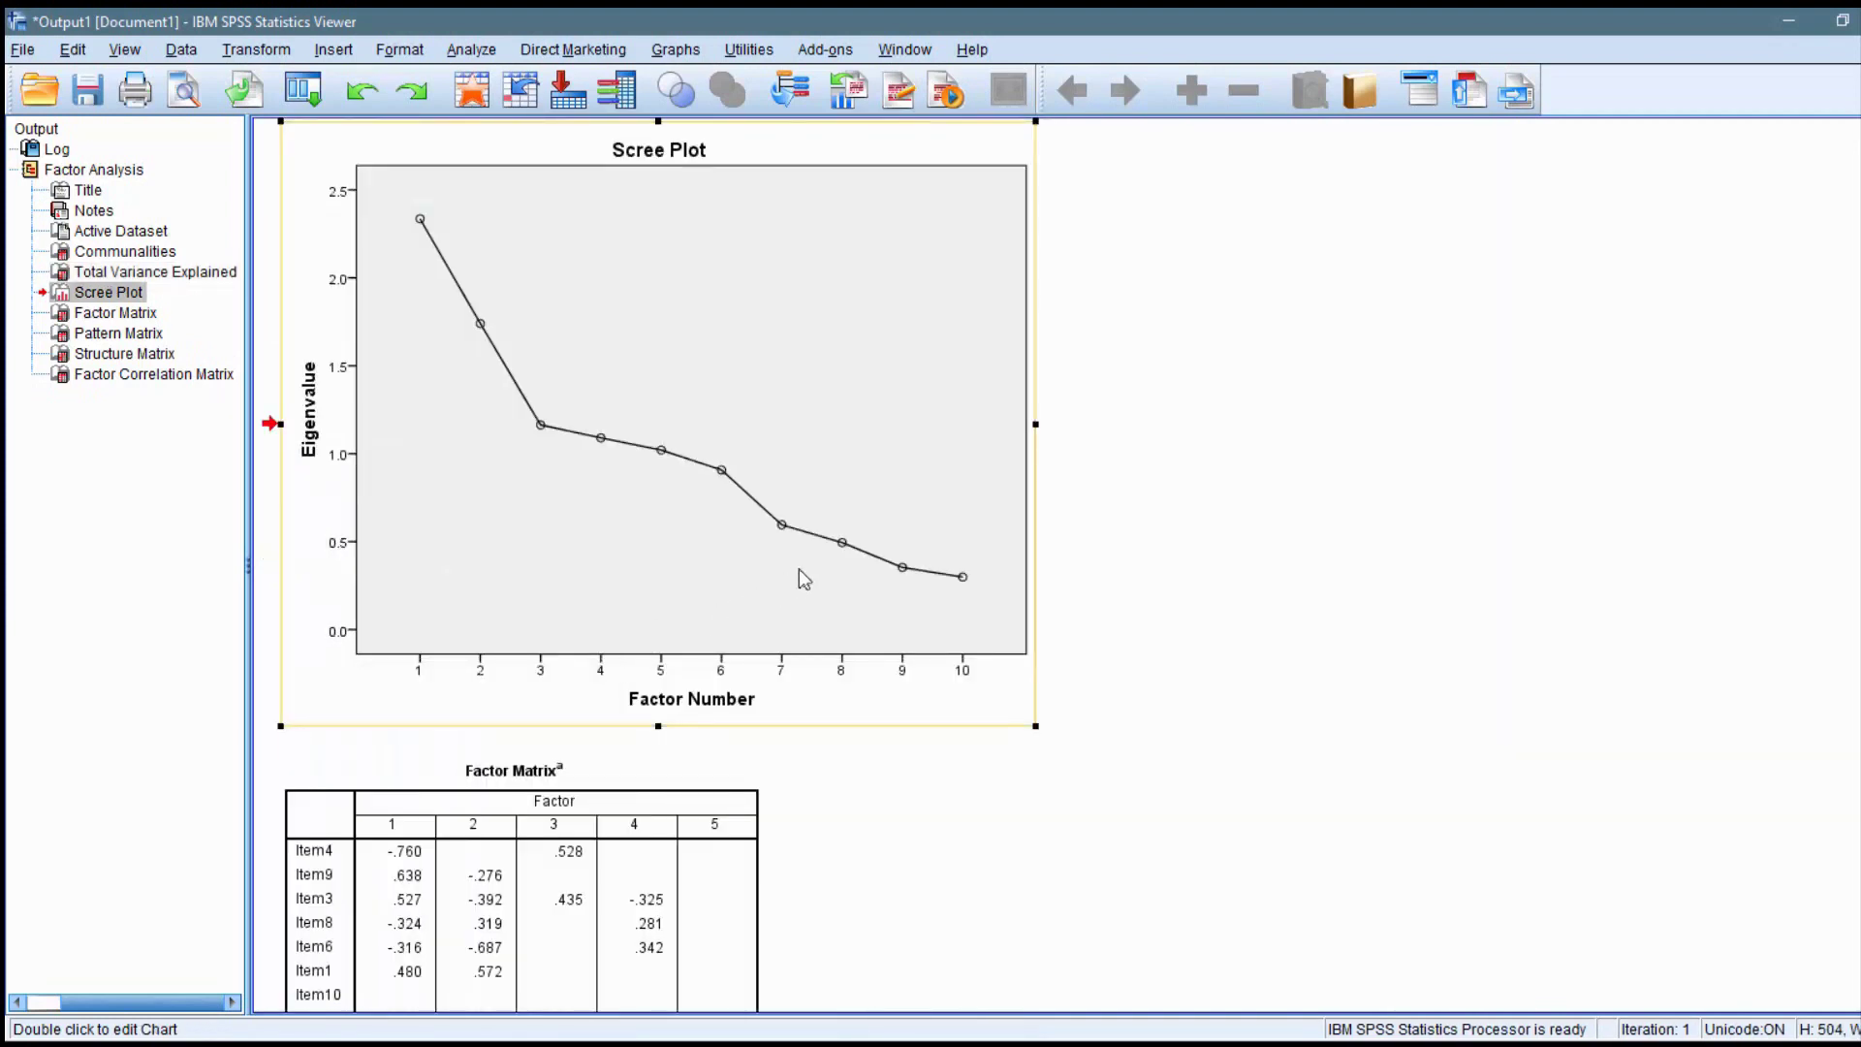
click(1211, 573)
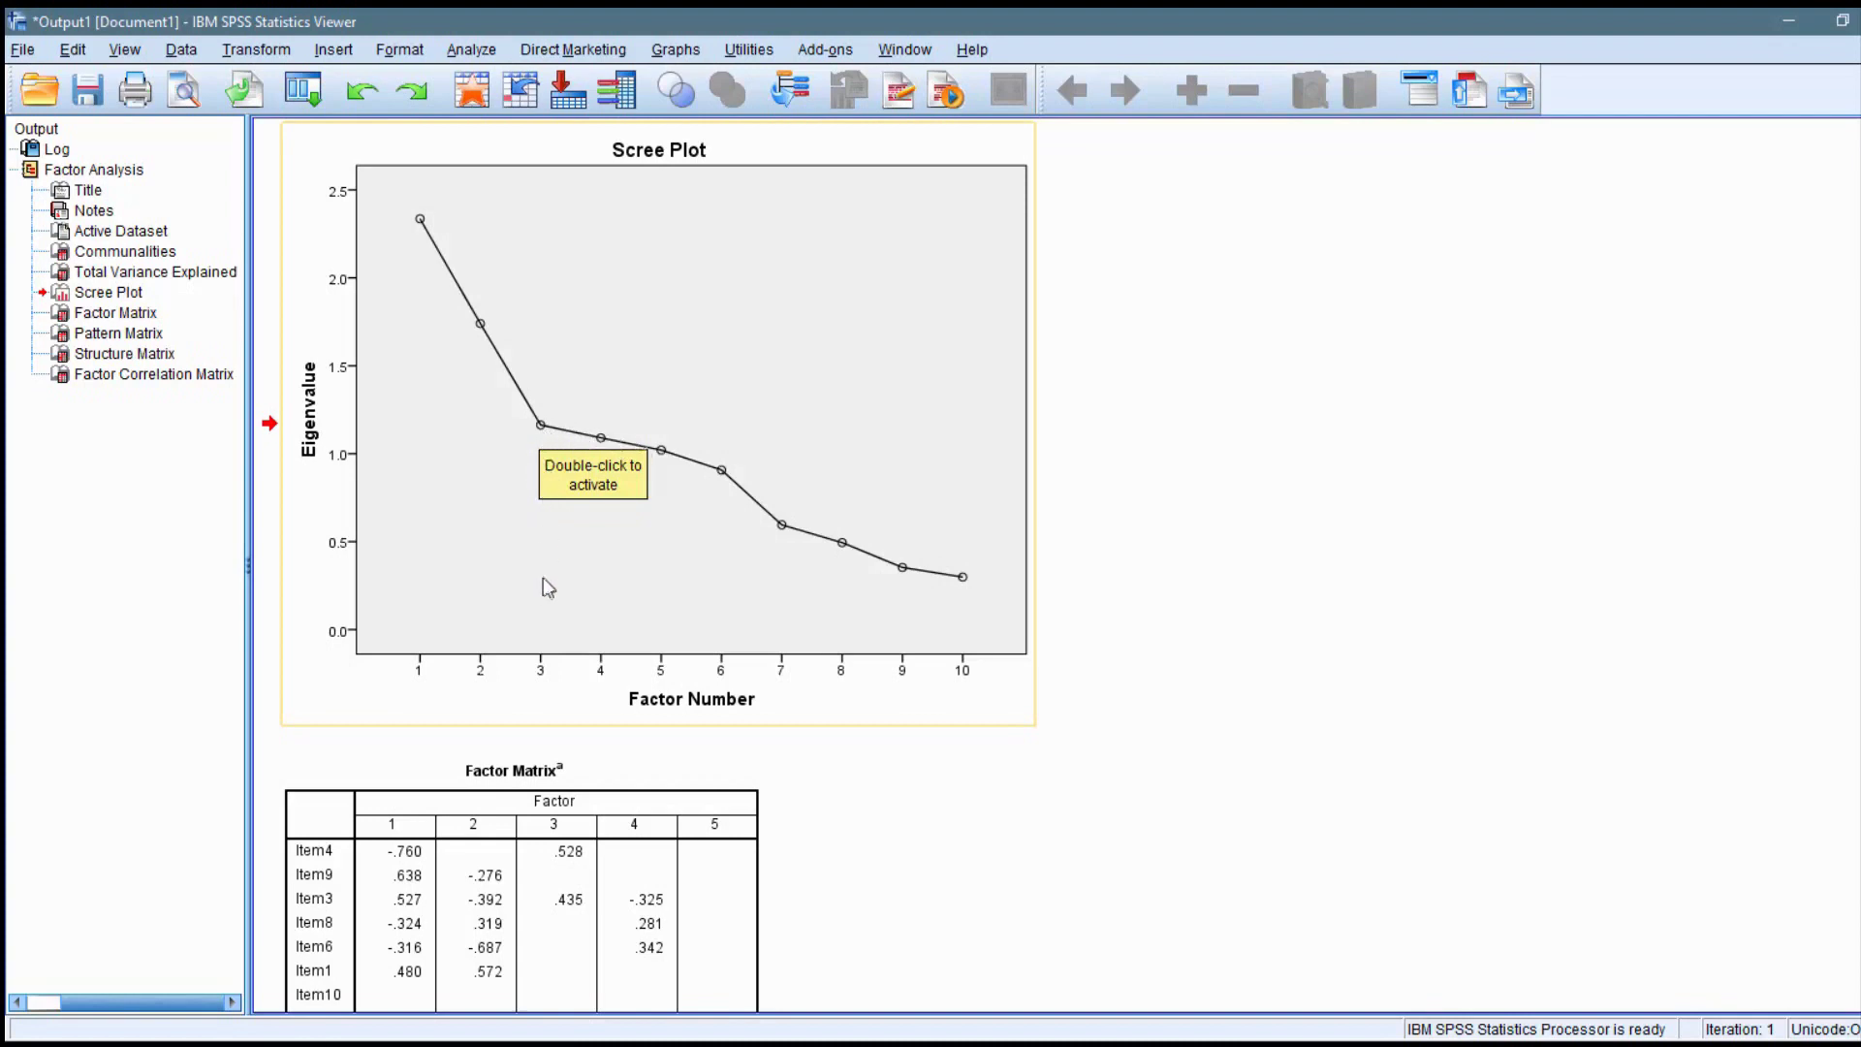
click(541, 674)
scroll(542, 674, up, 5)
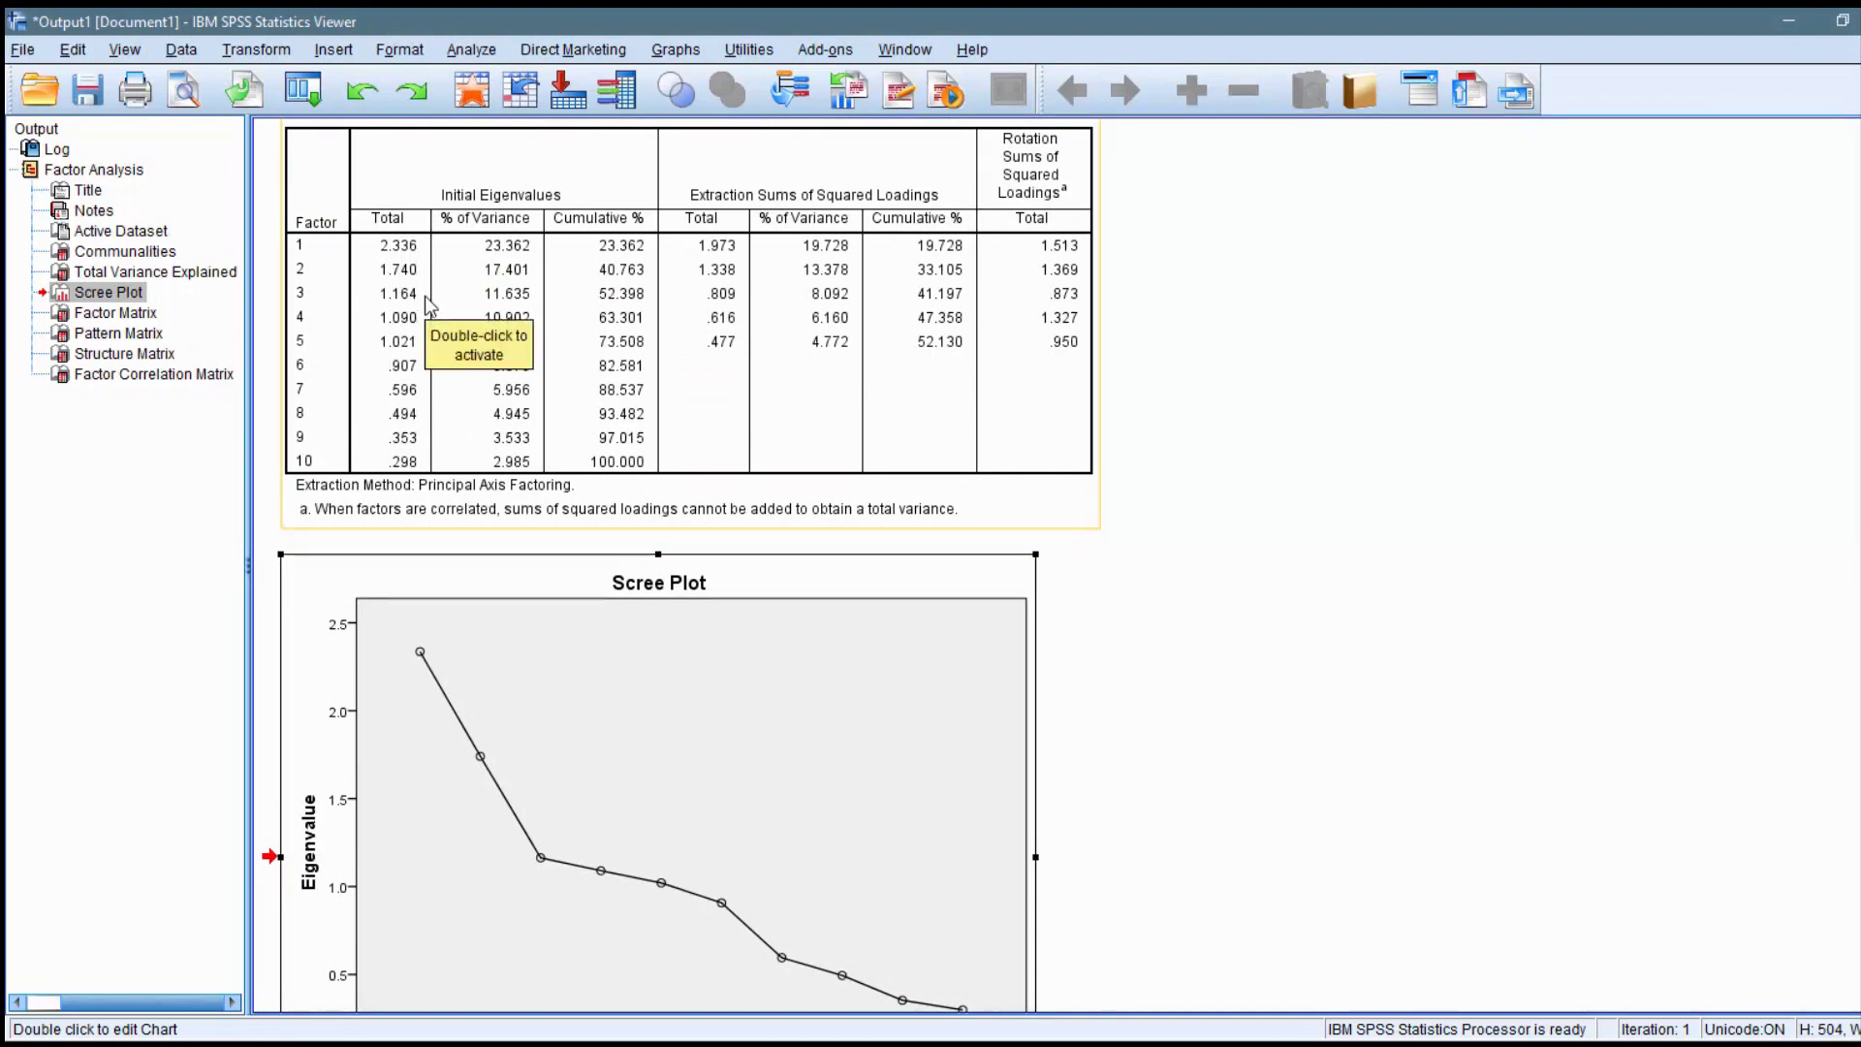
scroll(423, 306, down, 3)
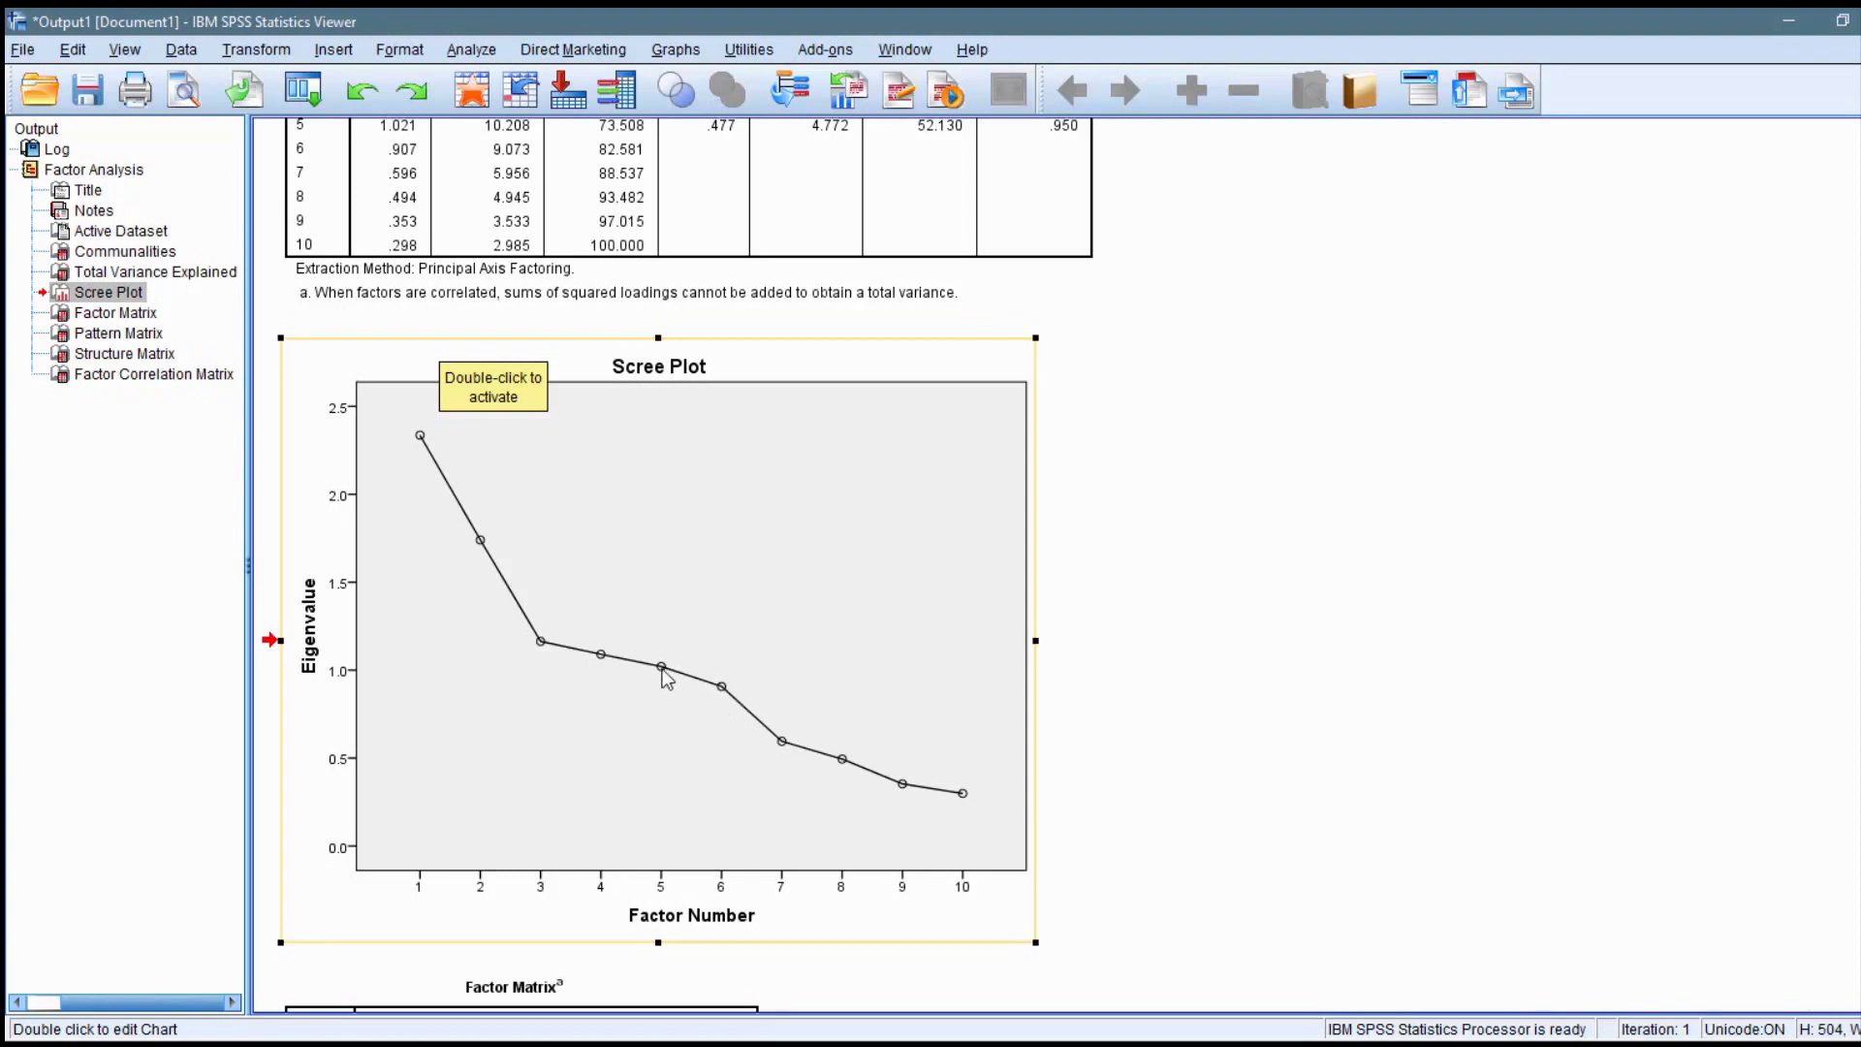
scroll(1104, 636, down, 3)
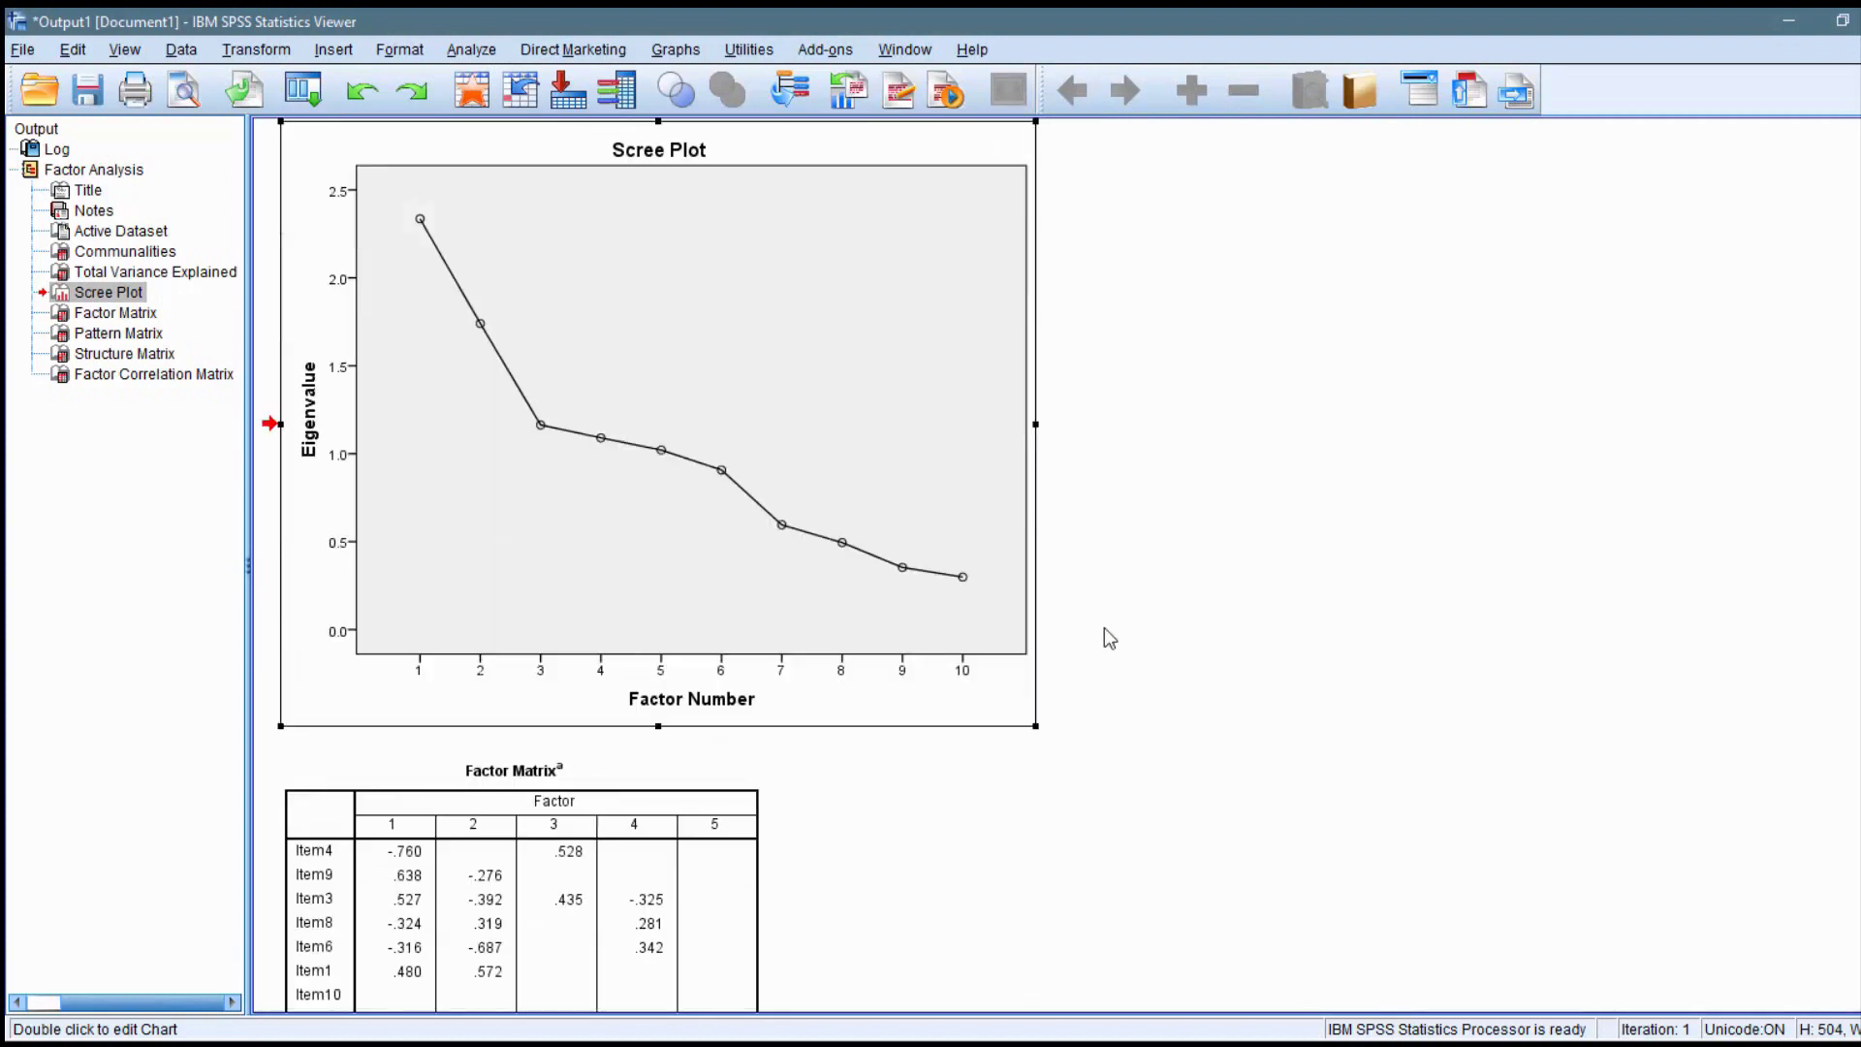
- Review the Factor Matrix loadings, then bring the Pattern Matrix table into view
click(1755, 636)
scroll(1754, 635, down, 5)
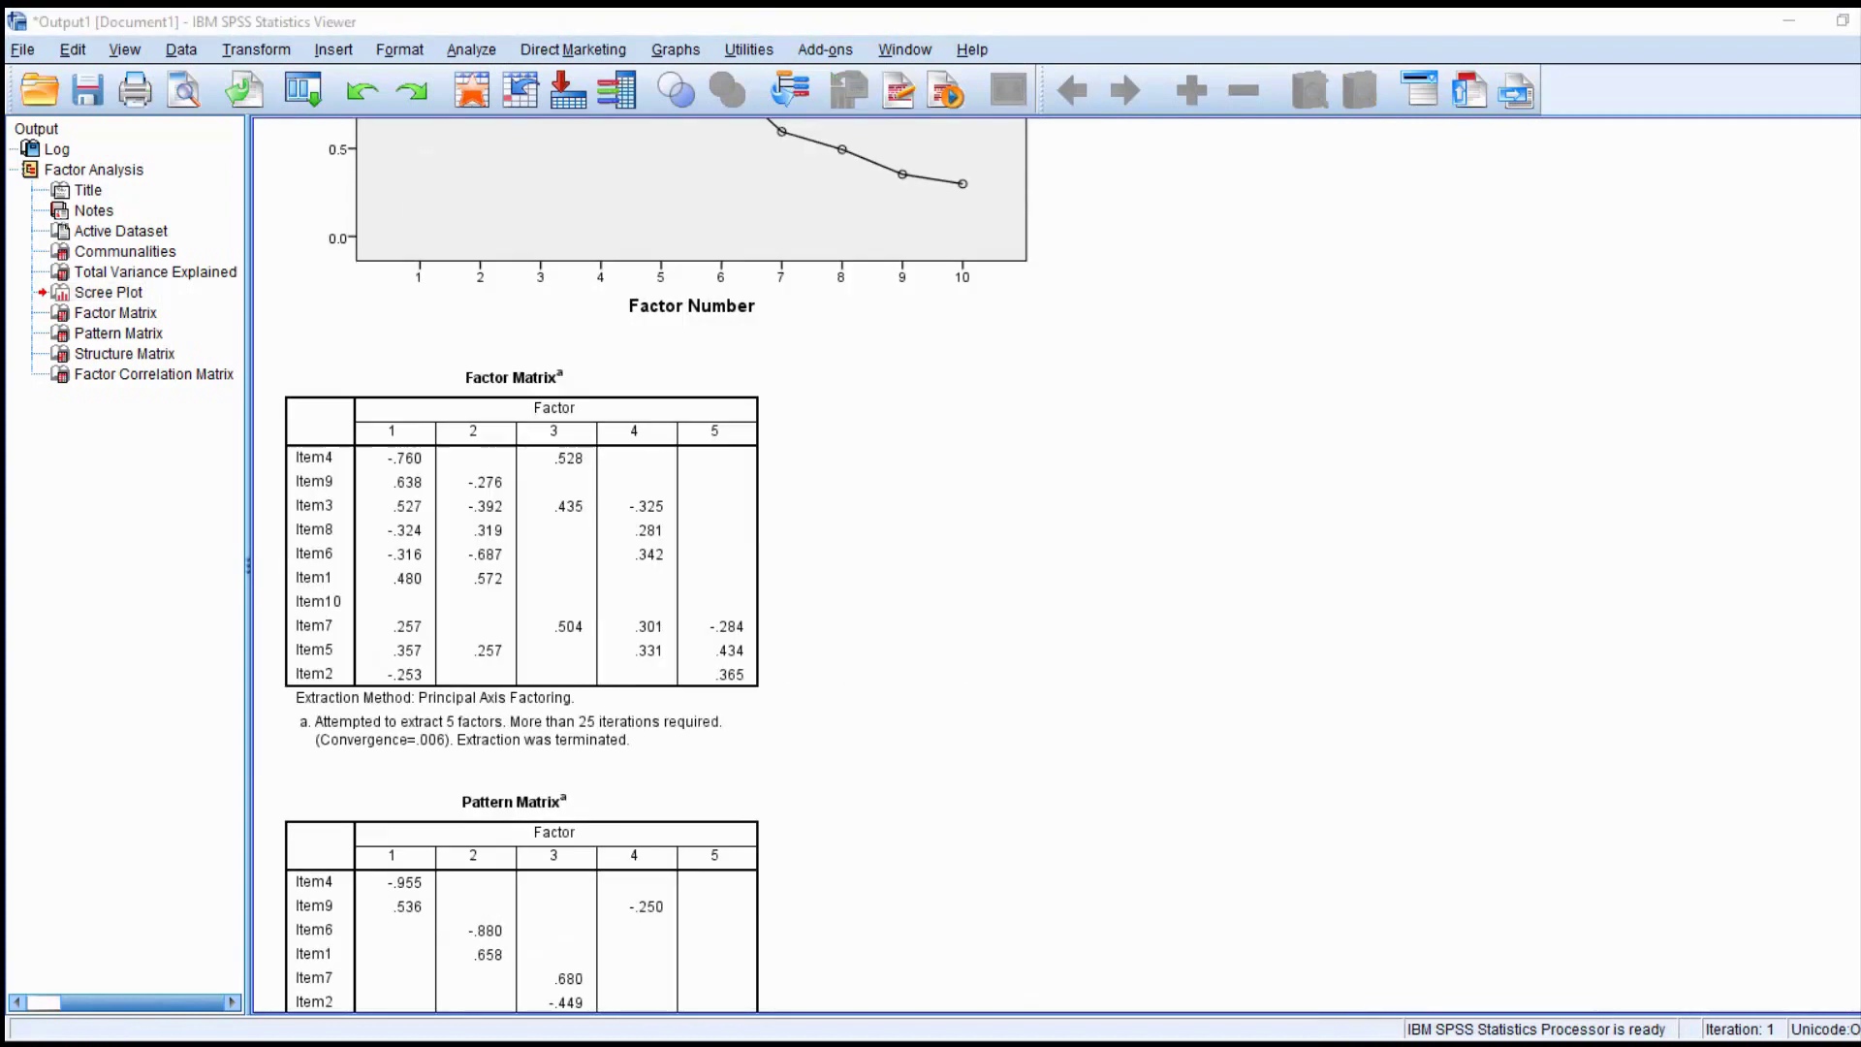
click(520, 421)
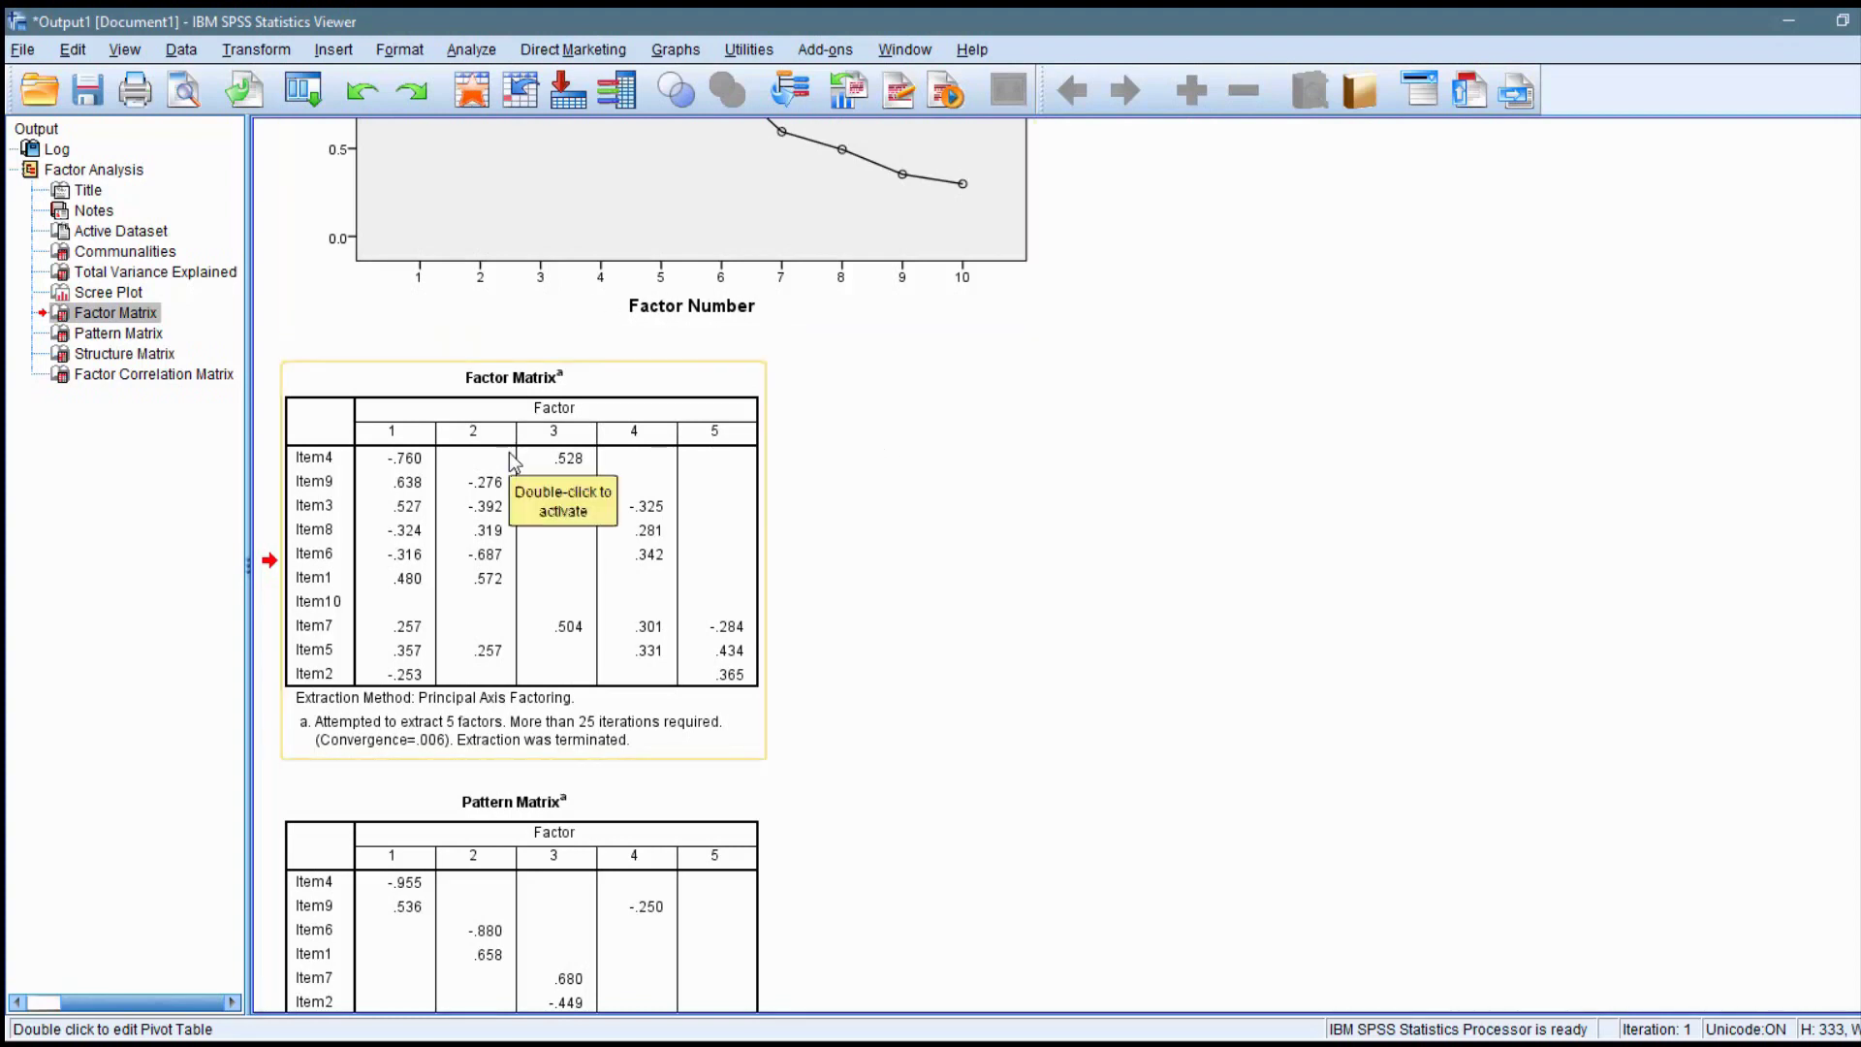
click(873, 665)
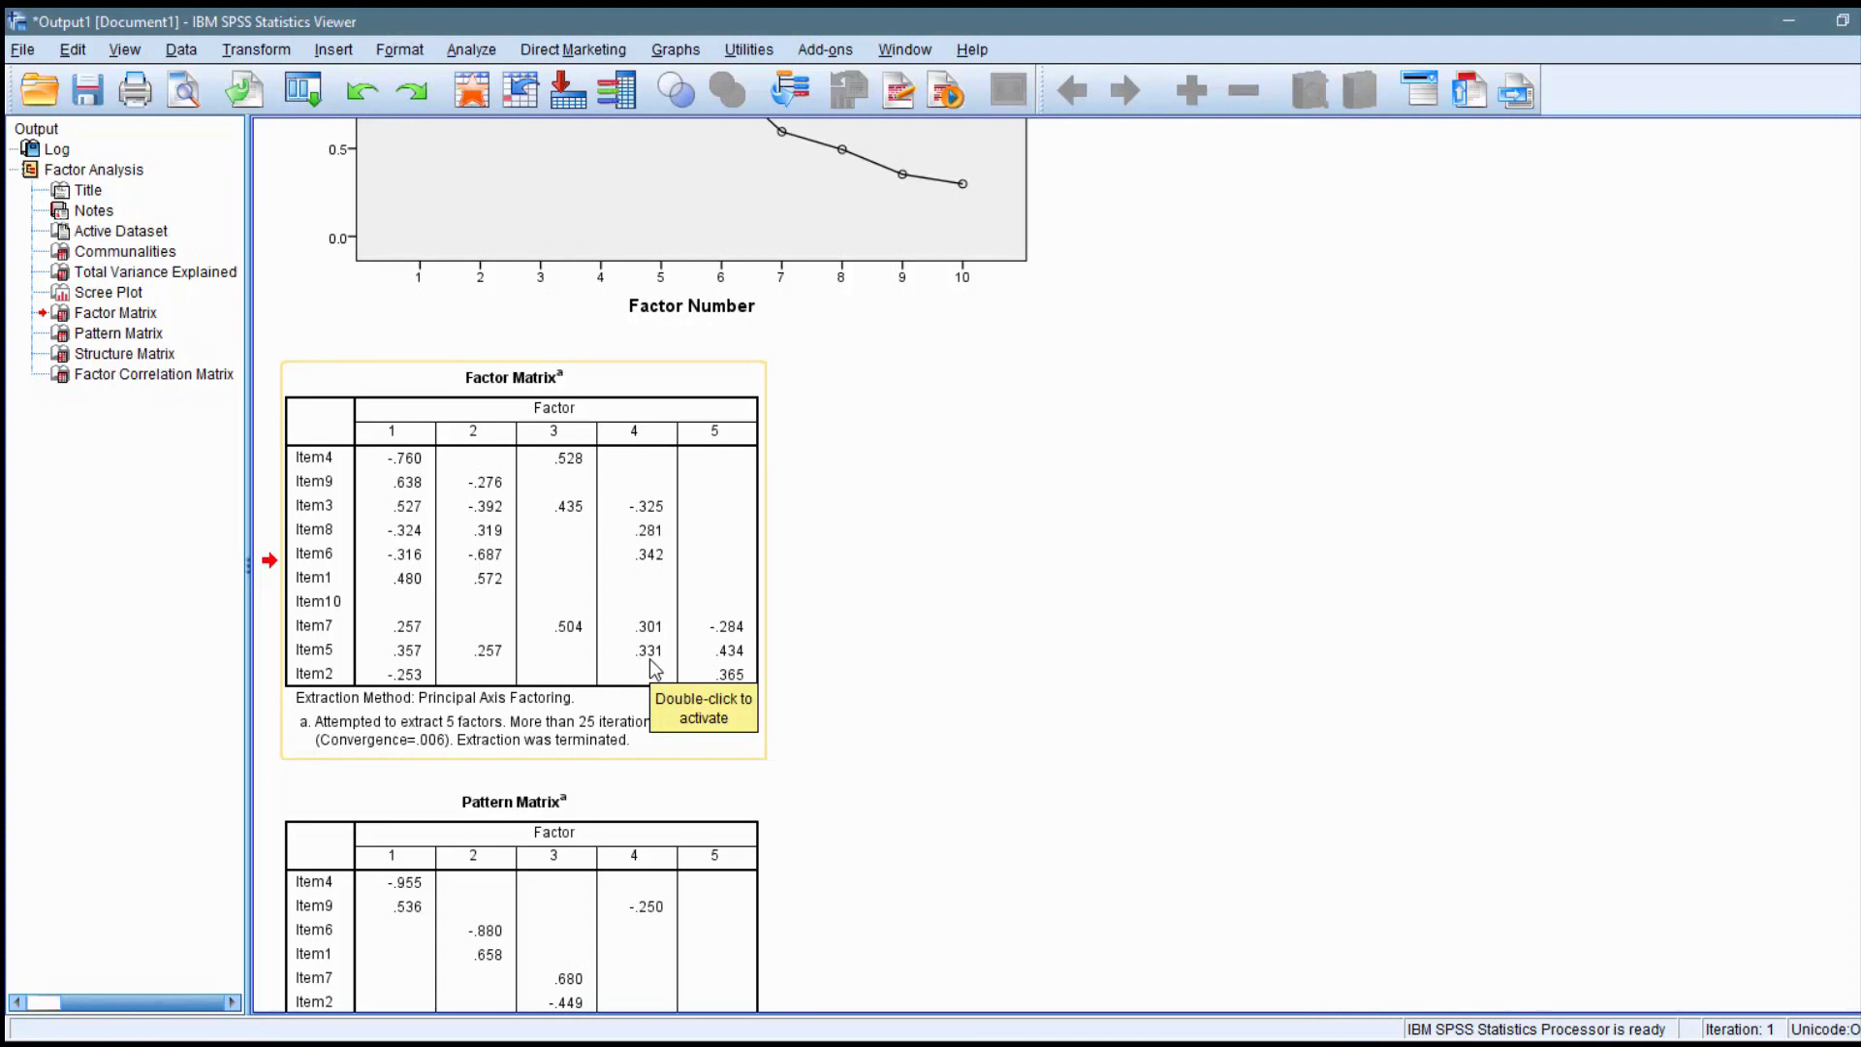
scroll(925, 661, down, 3)
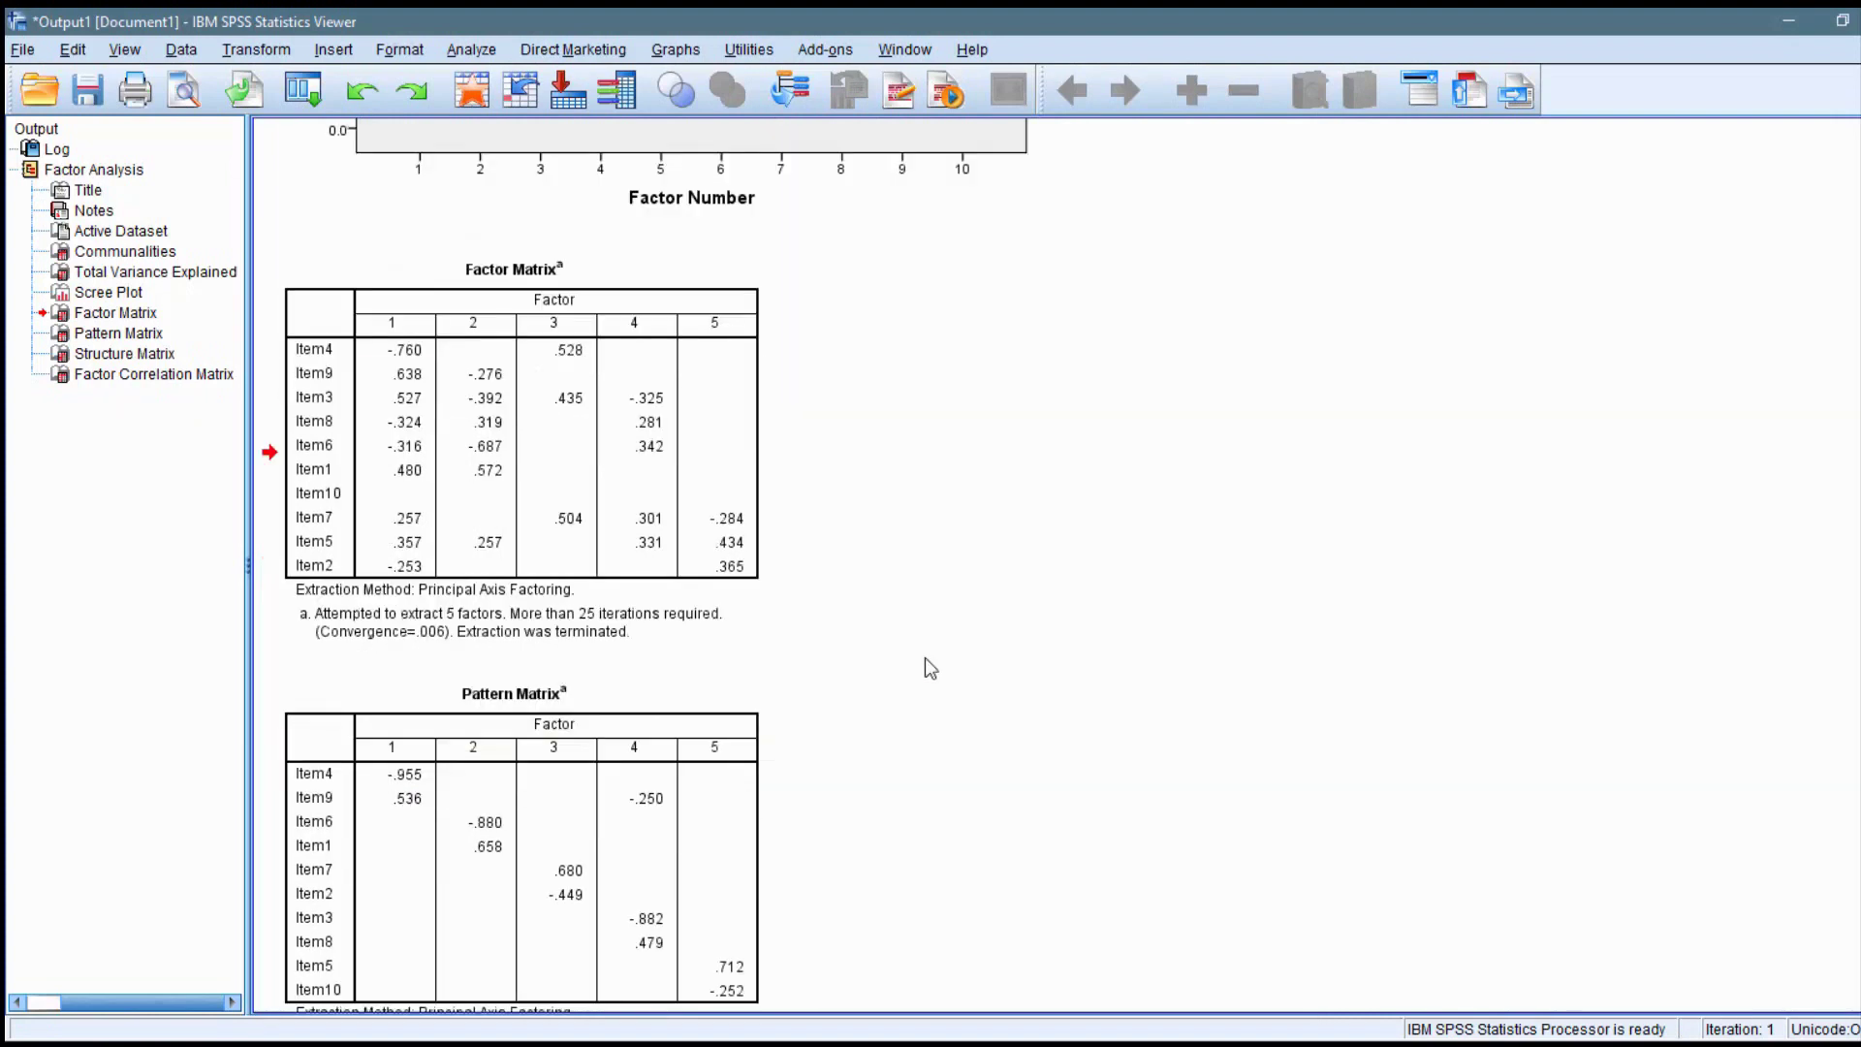
scroll(912, 666, down, 1)
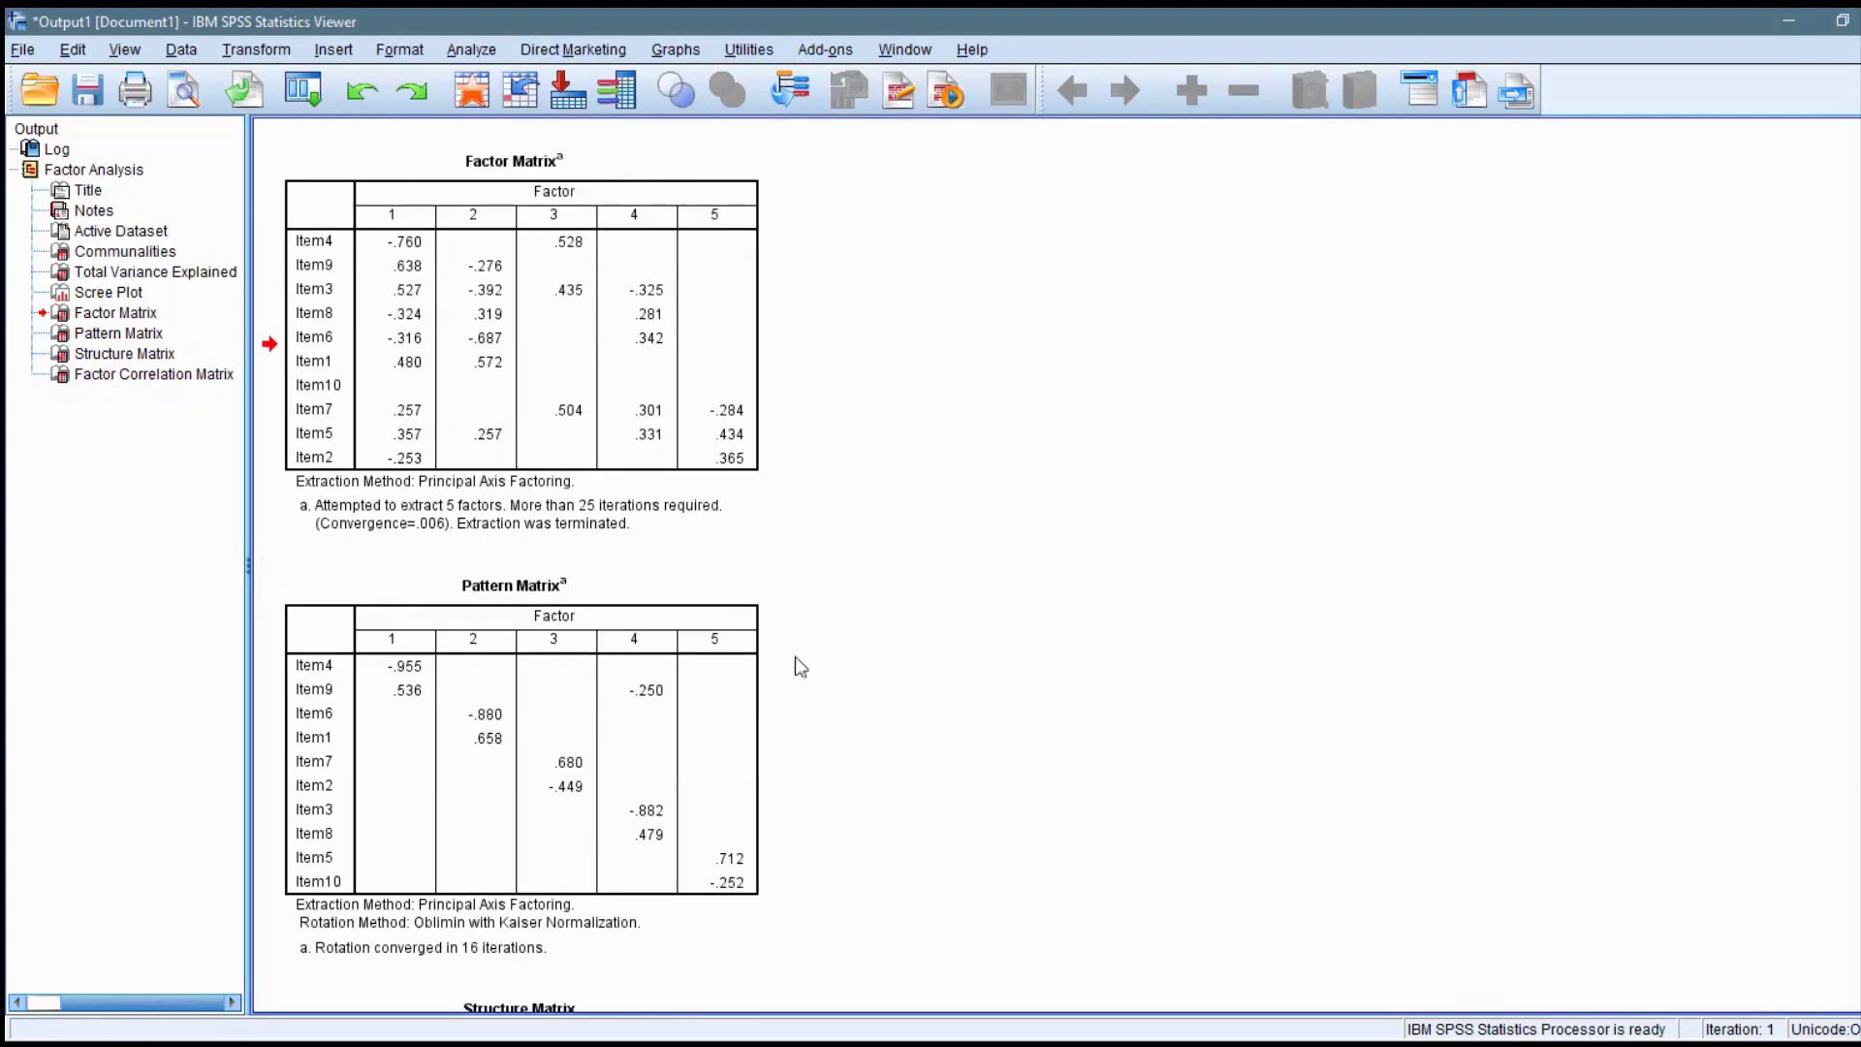
click(693, 667)
scroll(694, 666, down, 2)
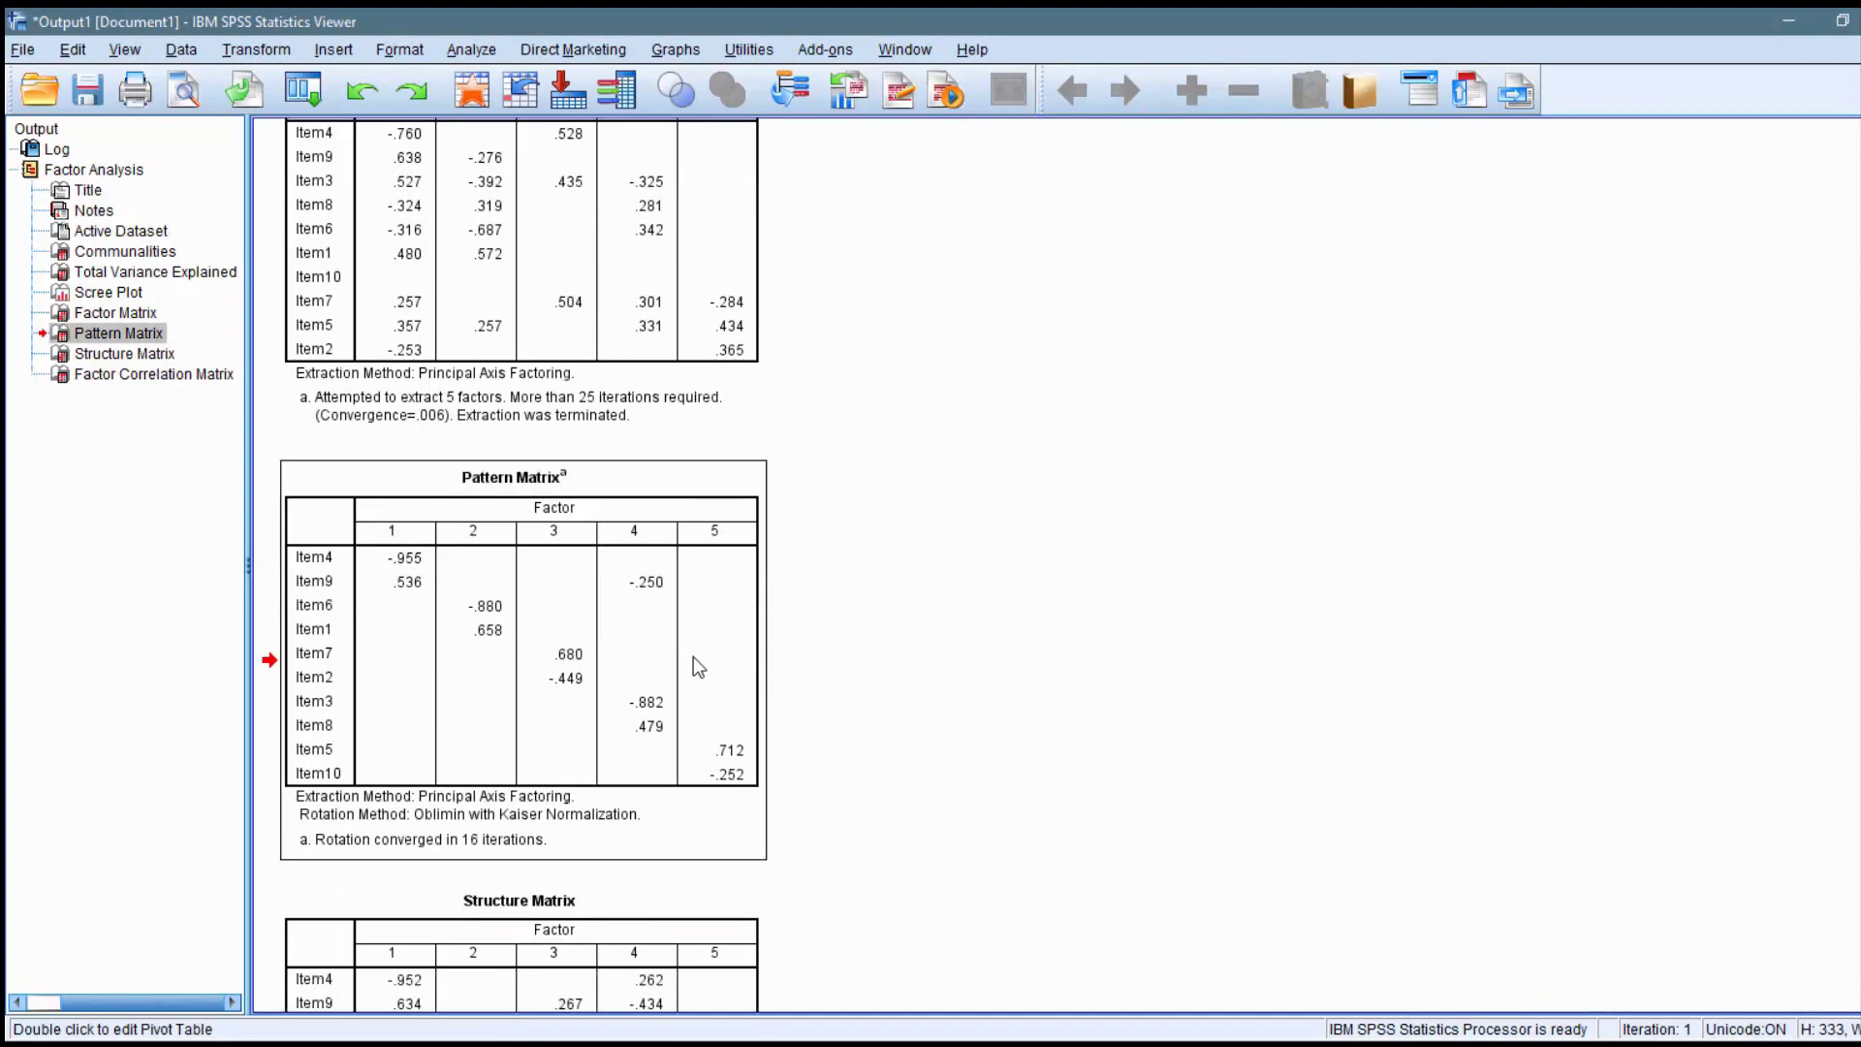
scroll(693, 667, up, 2)
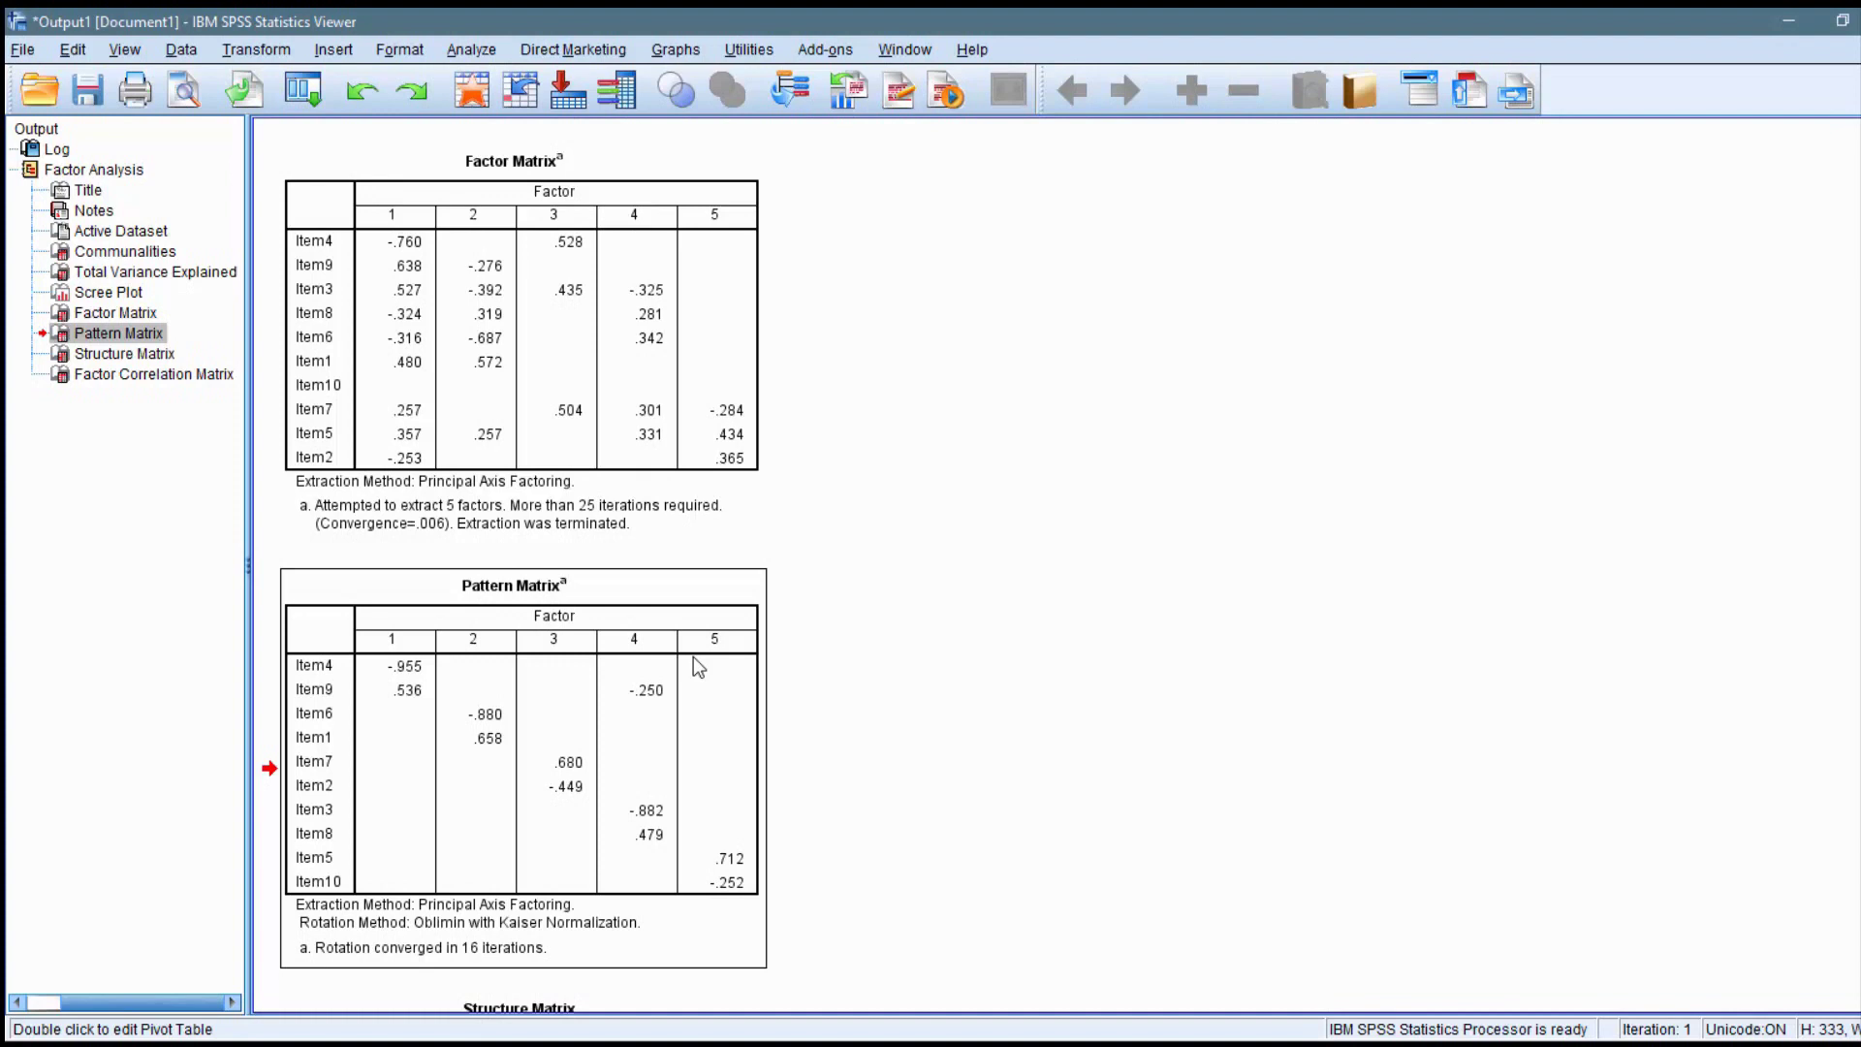
- Activate the Pattern Matrix table for editing
double_click(678, 655)
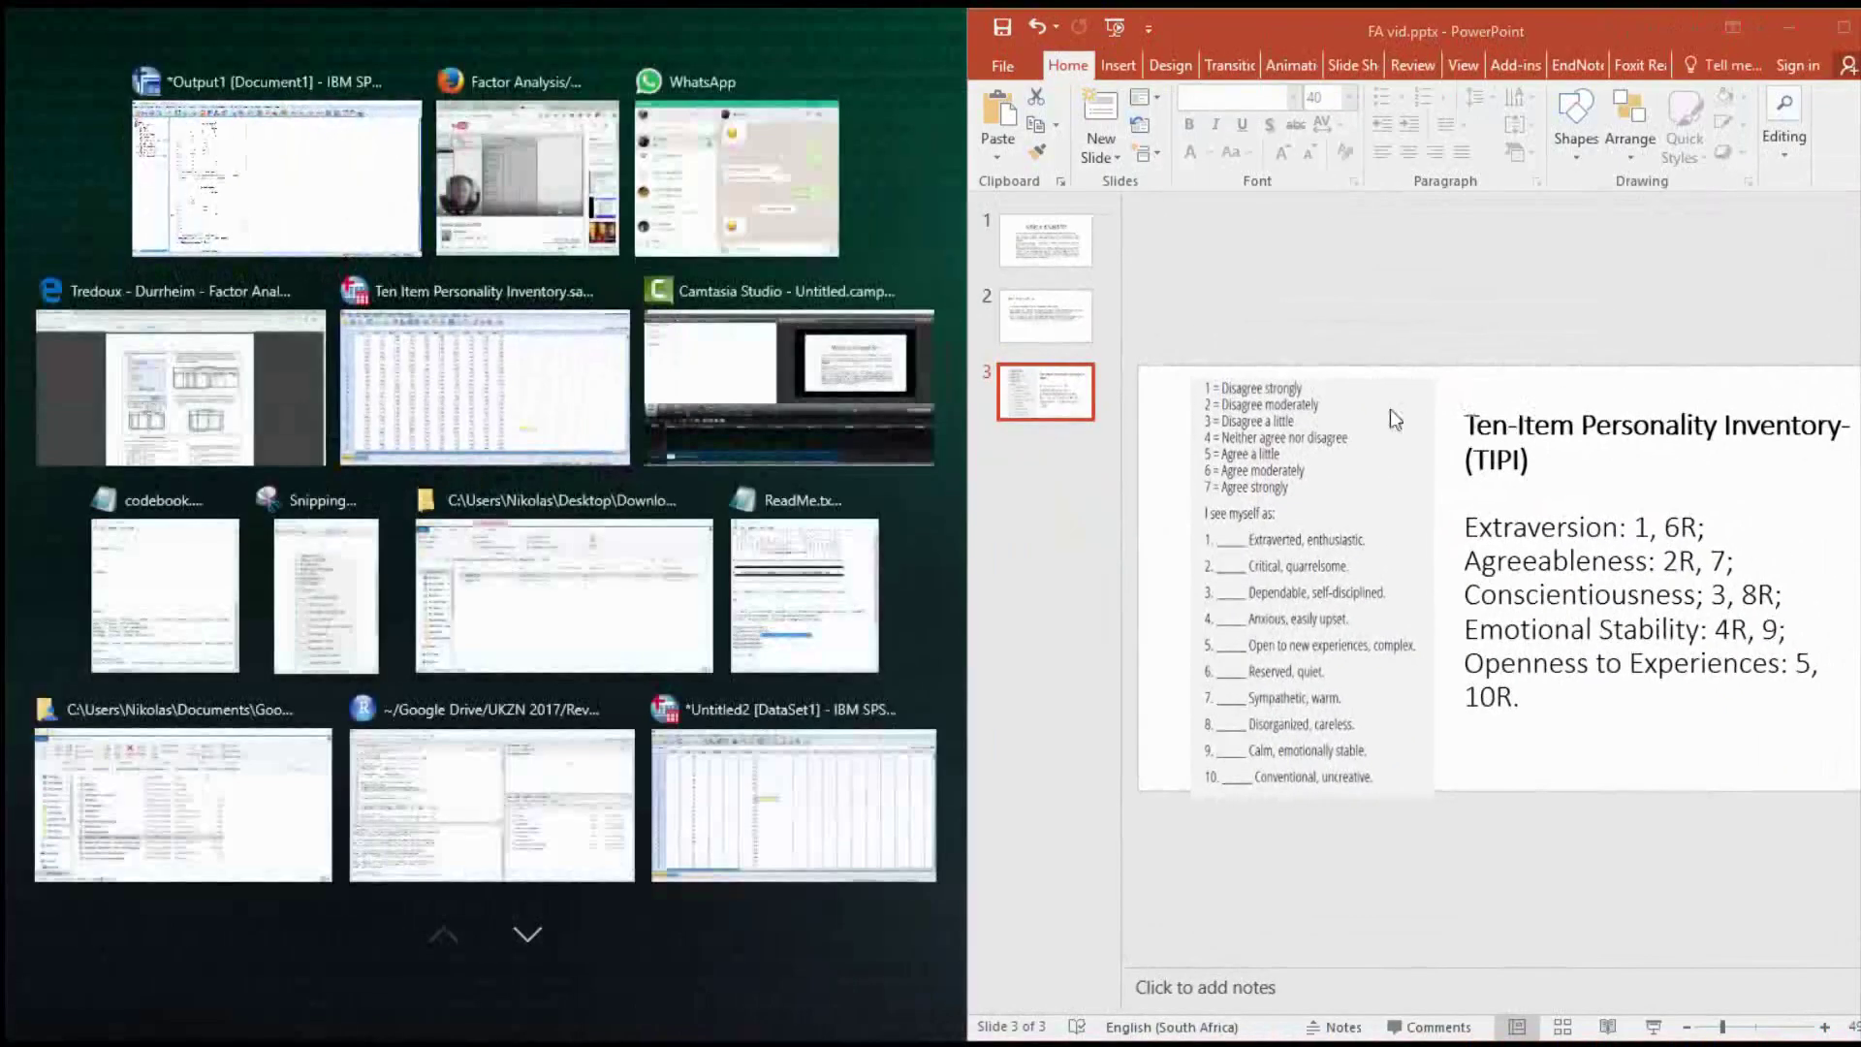
- Fill the left half of the screen with the SPSS Output window, beside the TIPI slide
click(177, 219)
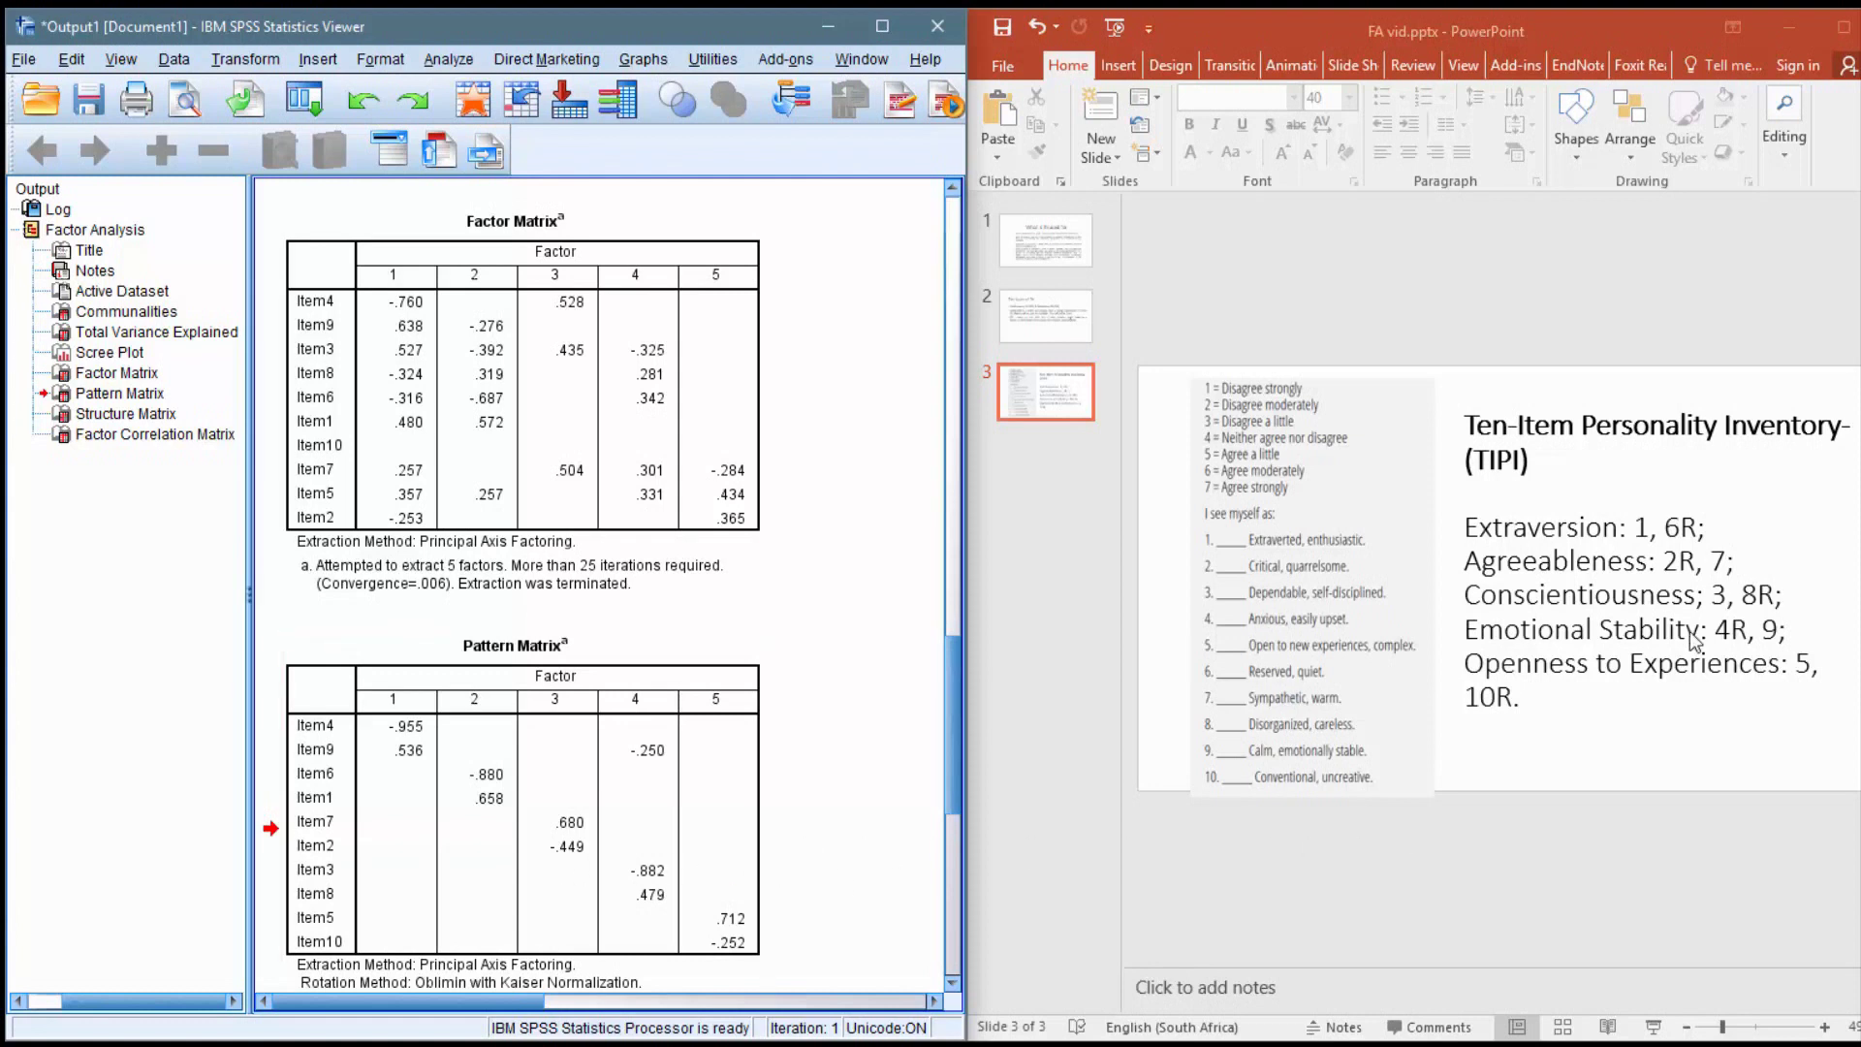
scroll(645, 707, down, 5)
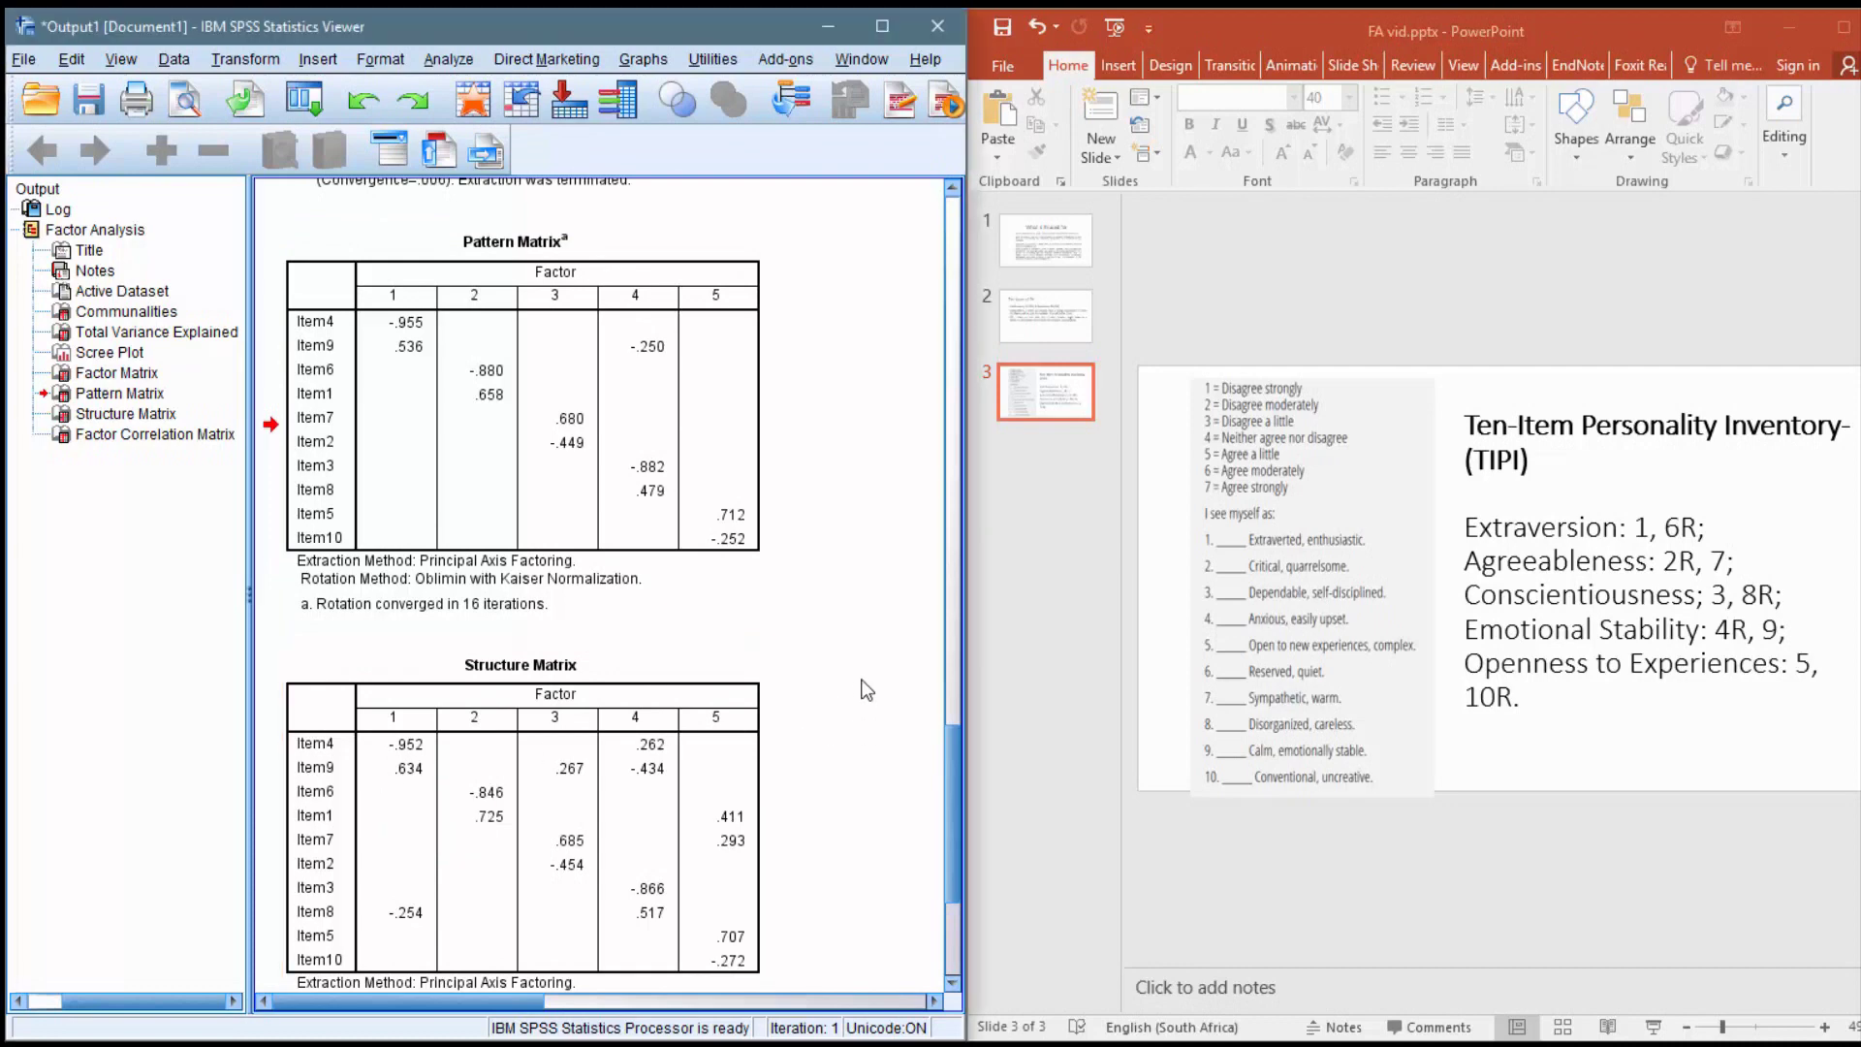
scroll(869, 692, up, 2)
scroll(868, 692, up, 1)
scroll(869, 692, up, 2)
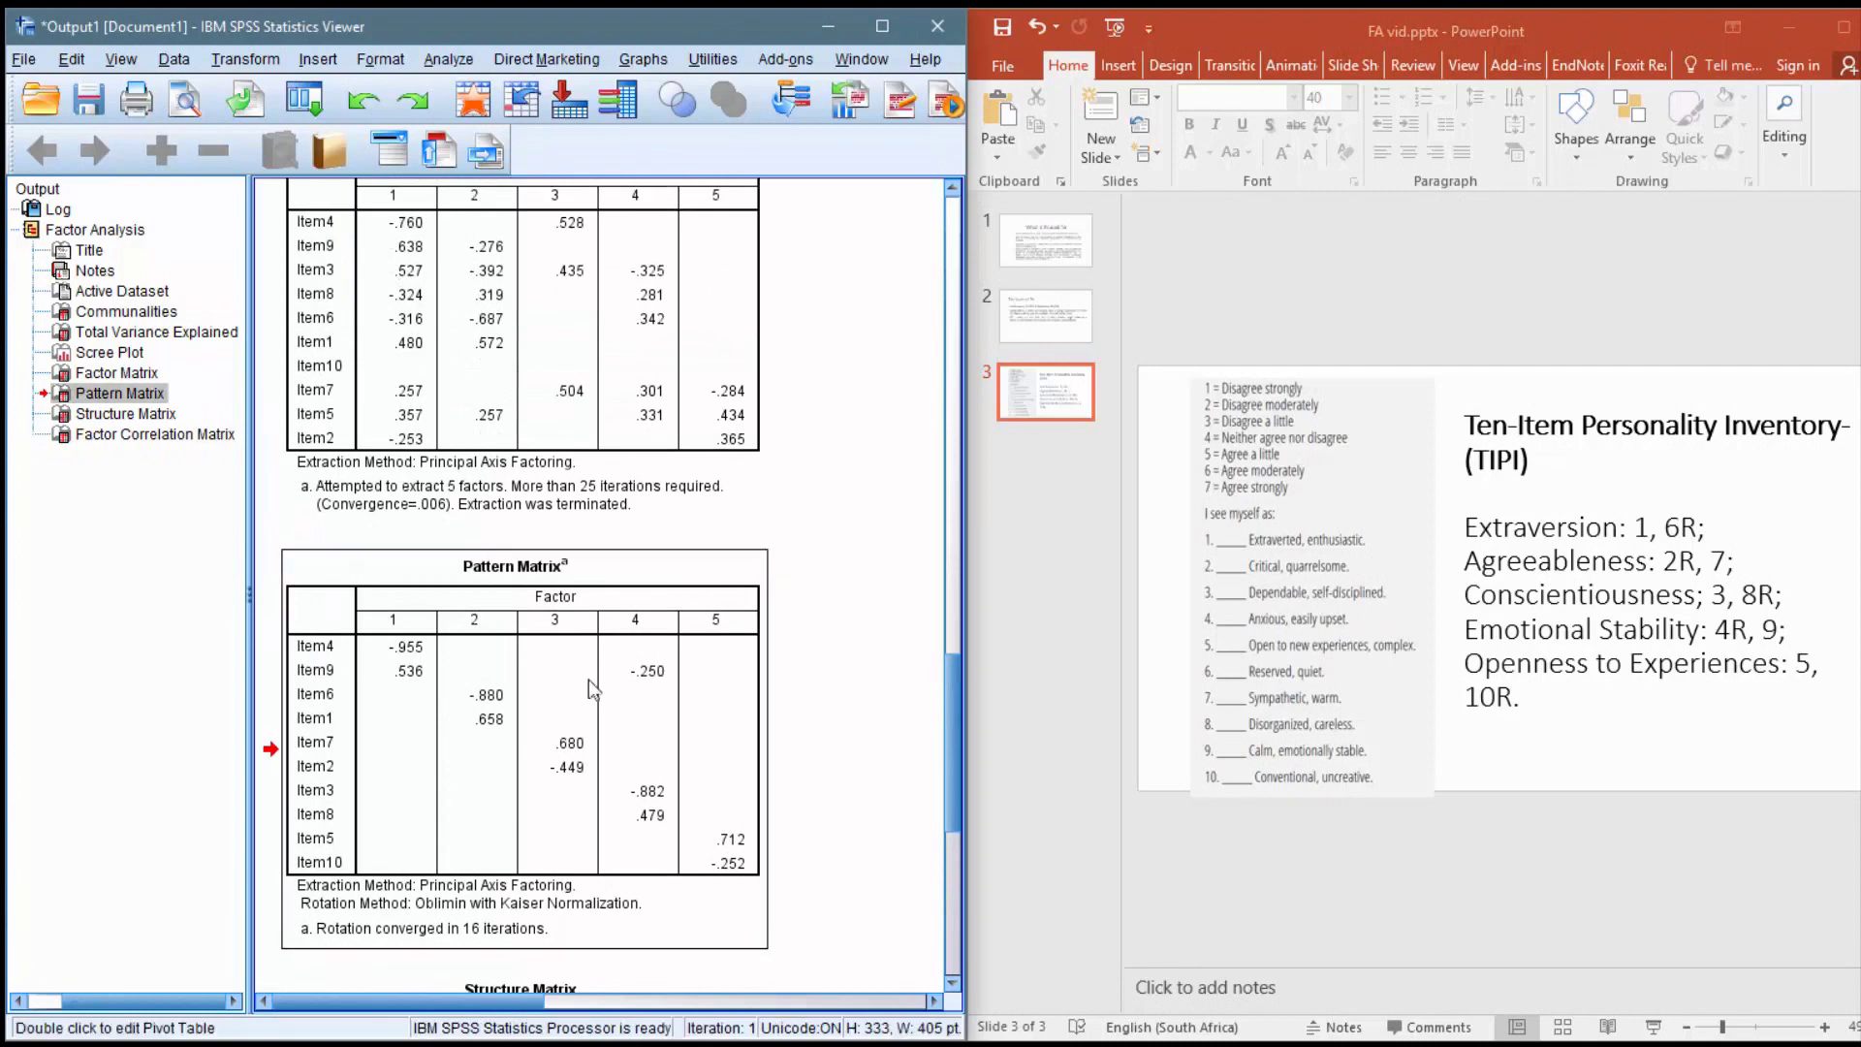
scroll(861, 679, down, 5)
scroll(861, 684, down, 5)
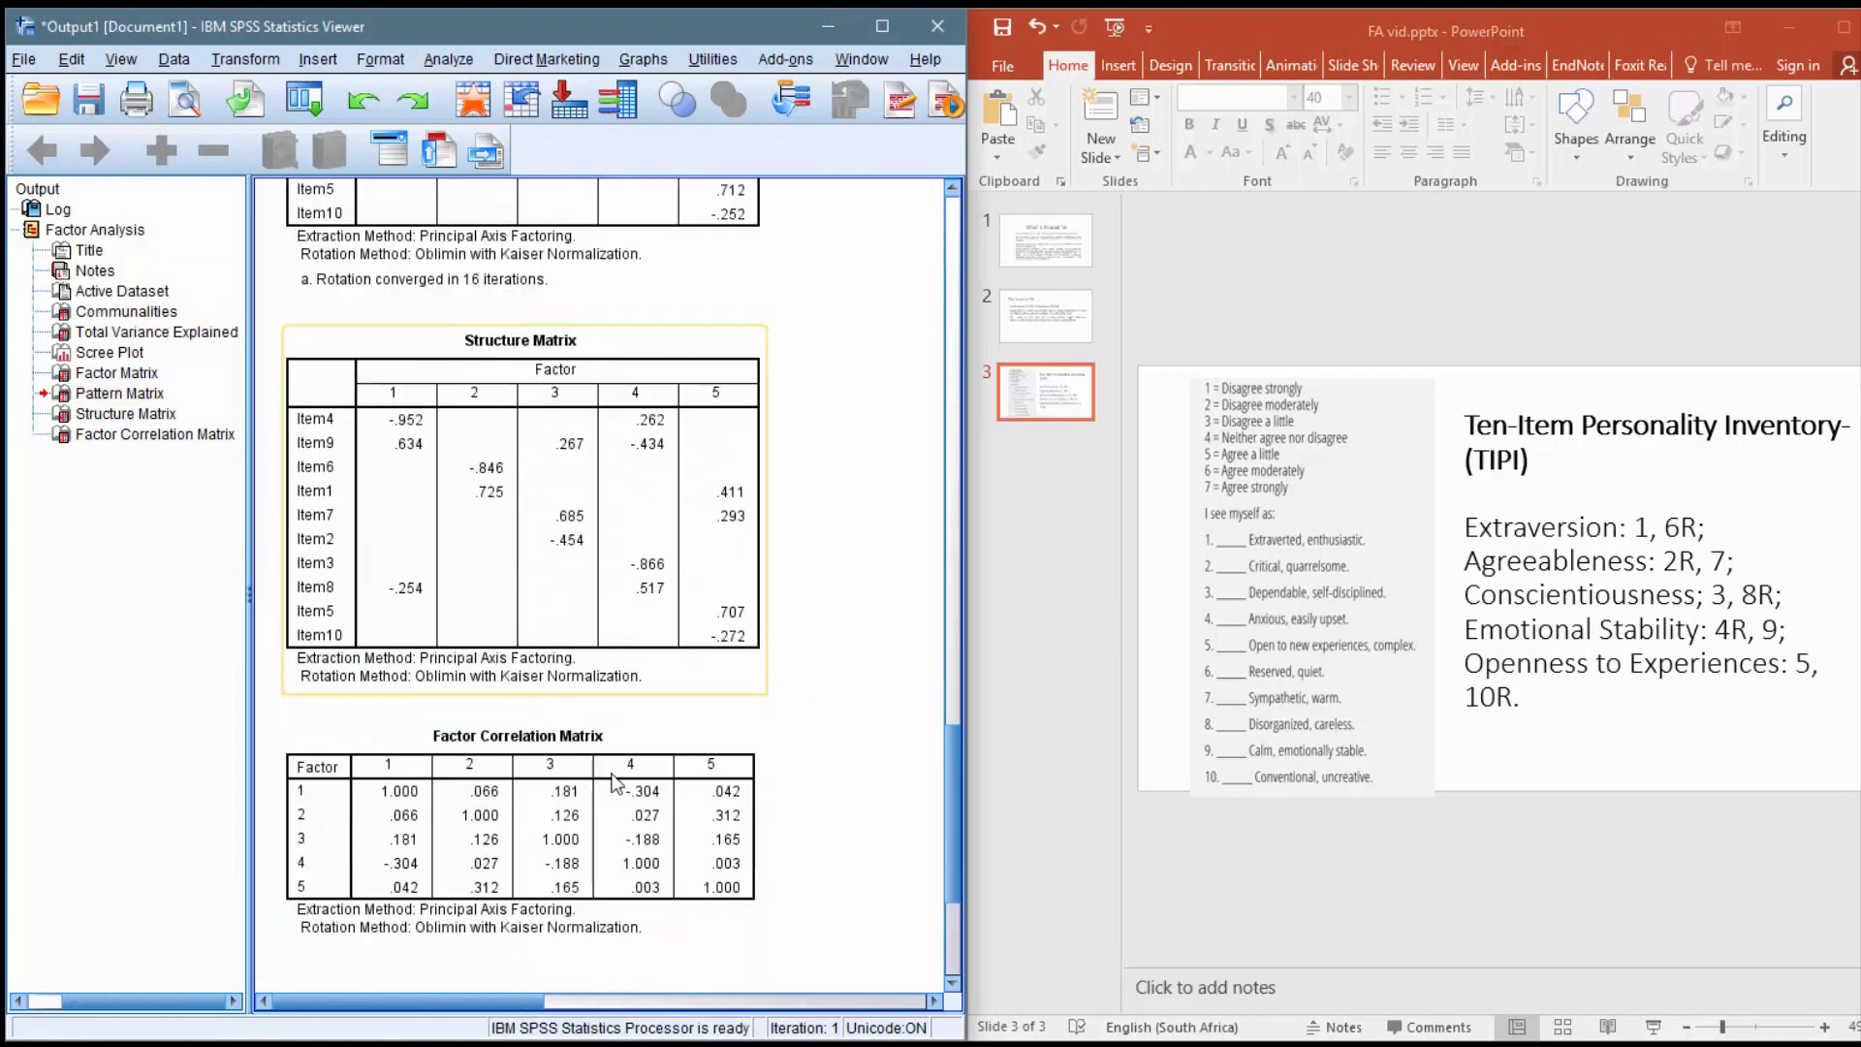
- Select the Structure Matrix table below the Pattern Matrix
click(839, 616)
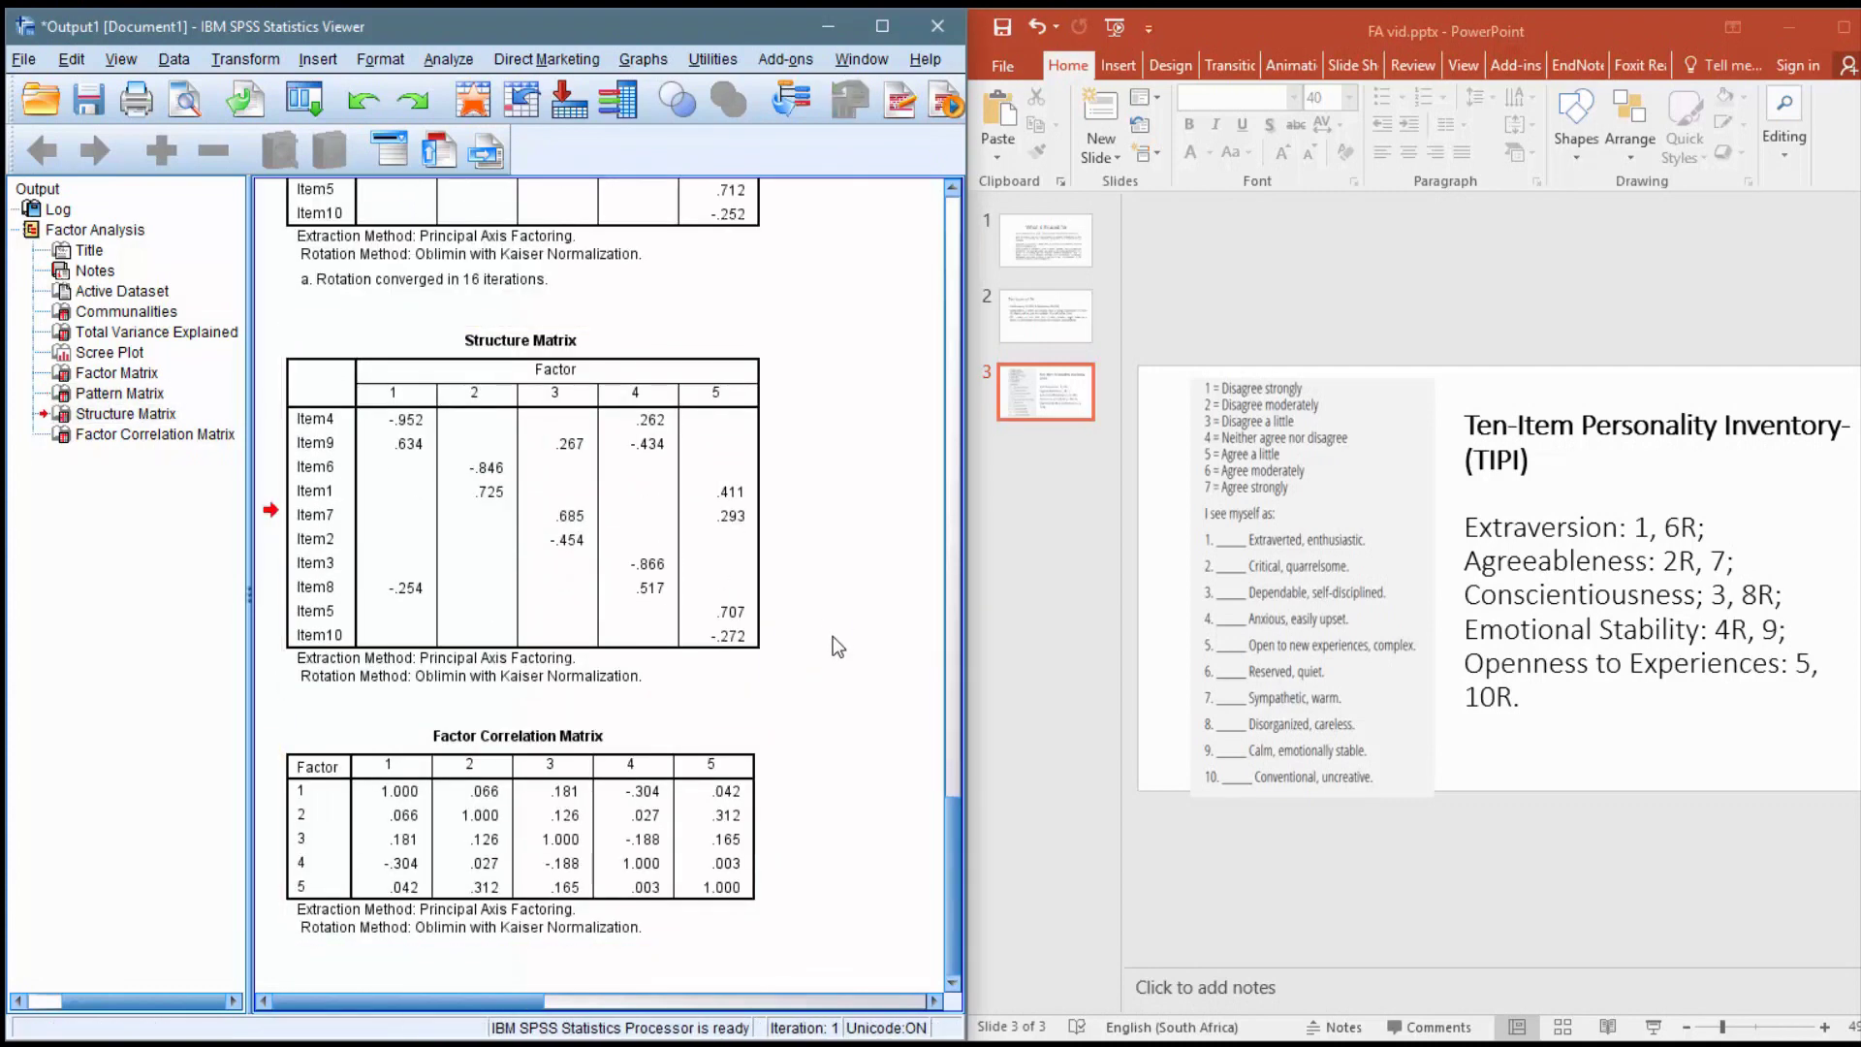
click(796, 787)
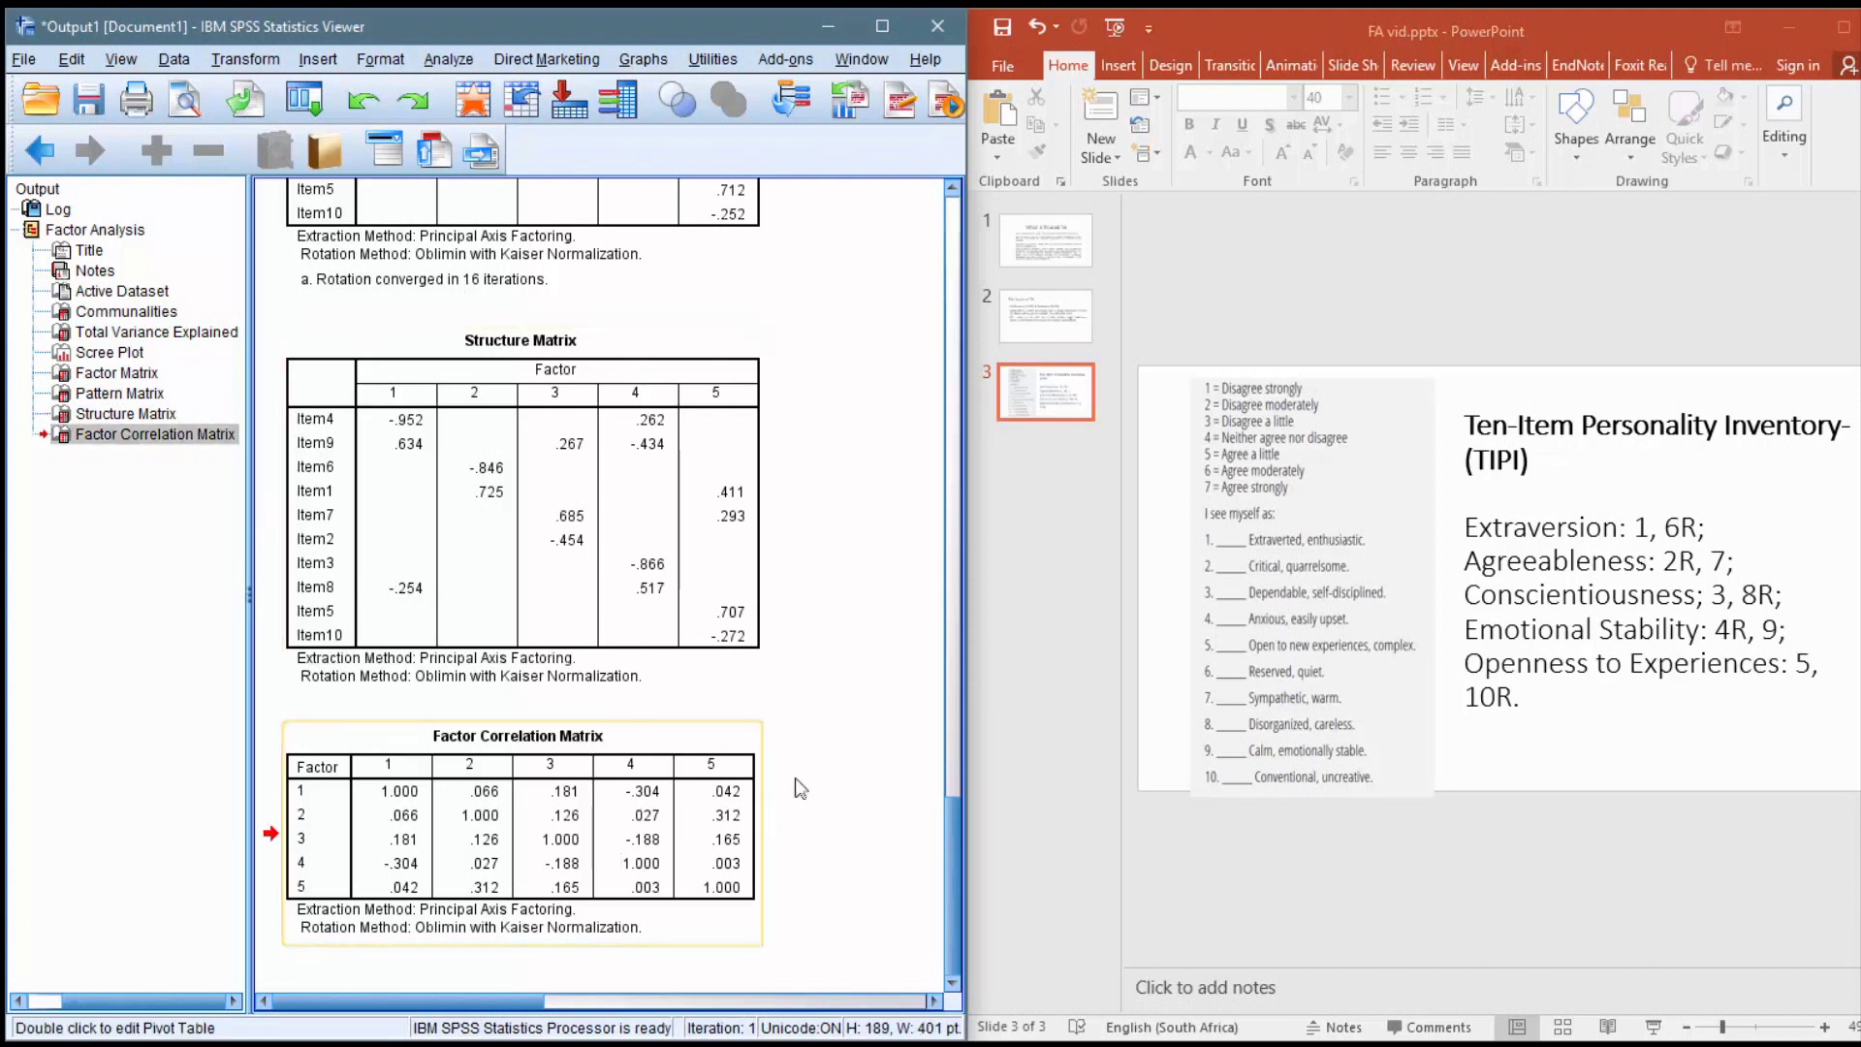
click(819, 682)
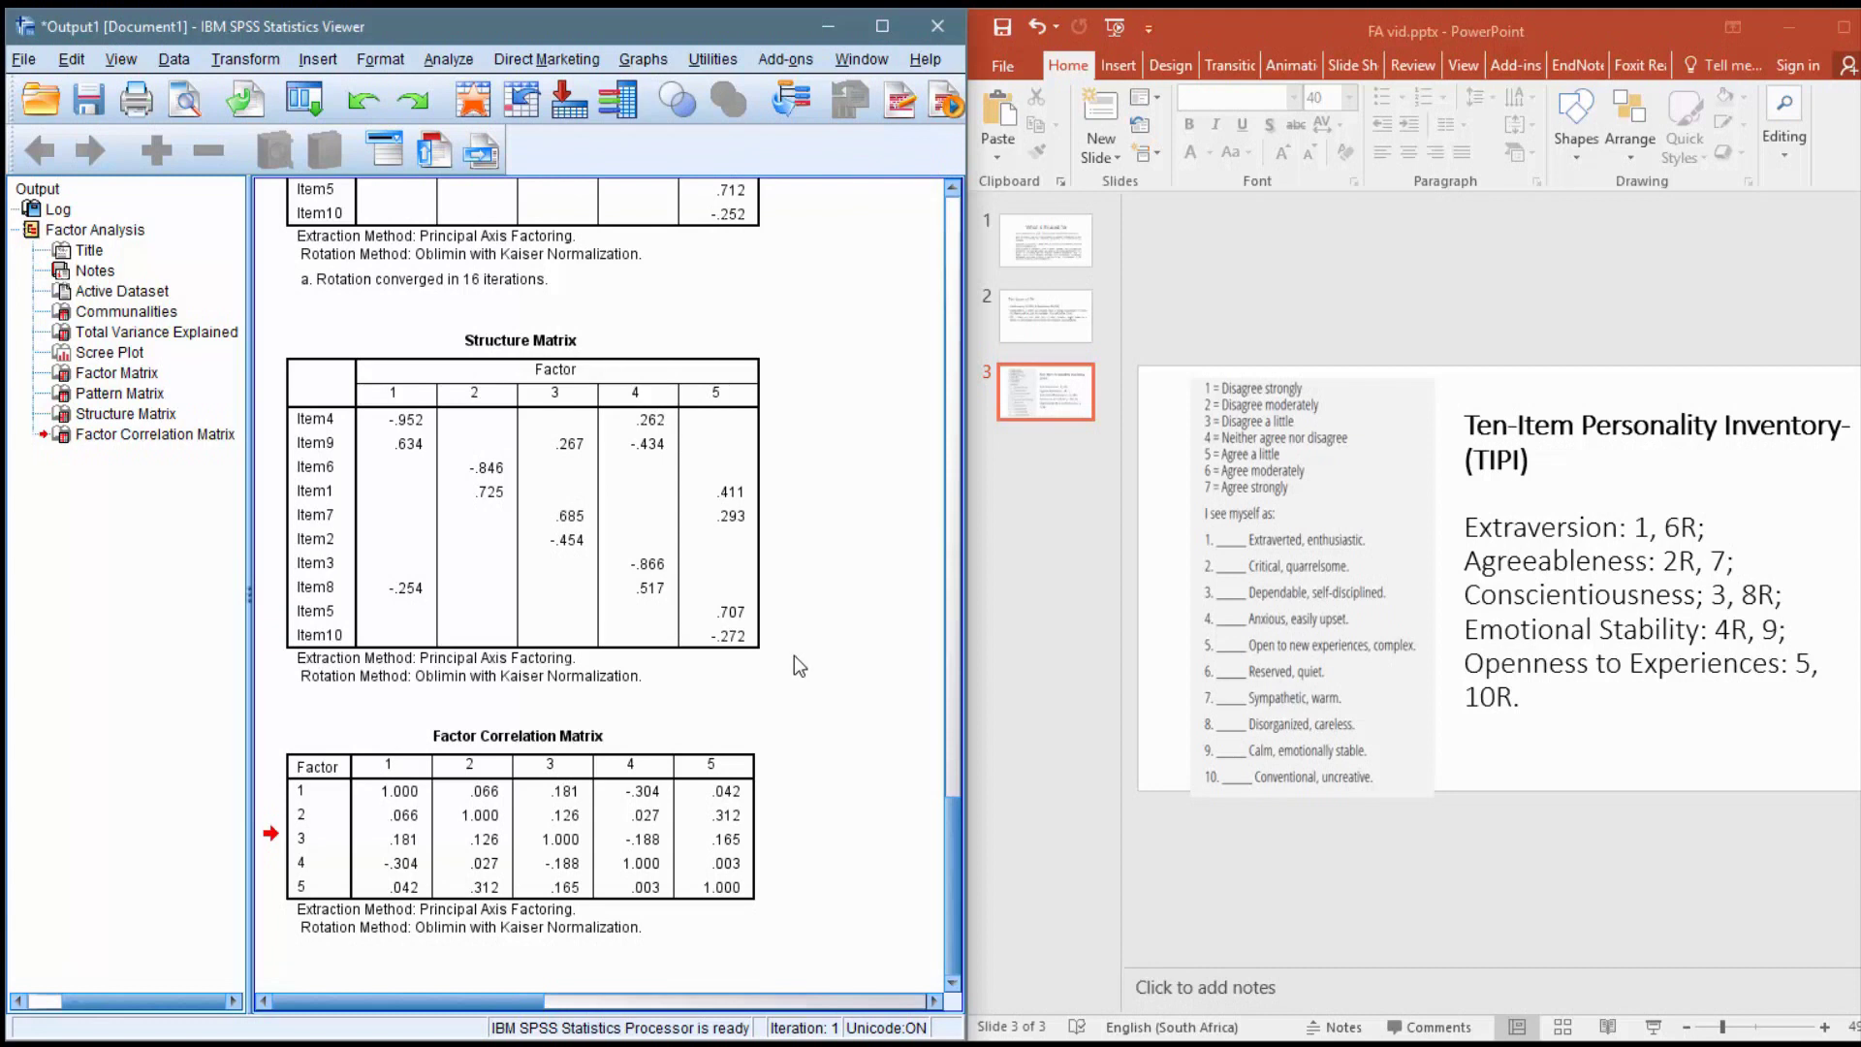
click(389, 759)
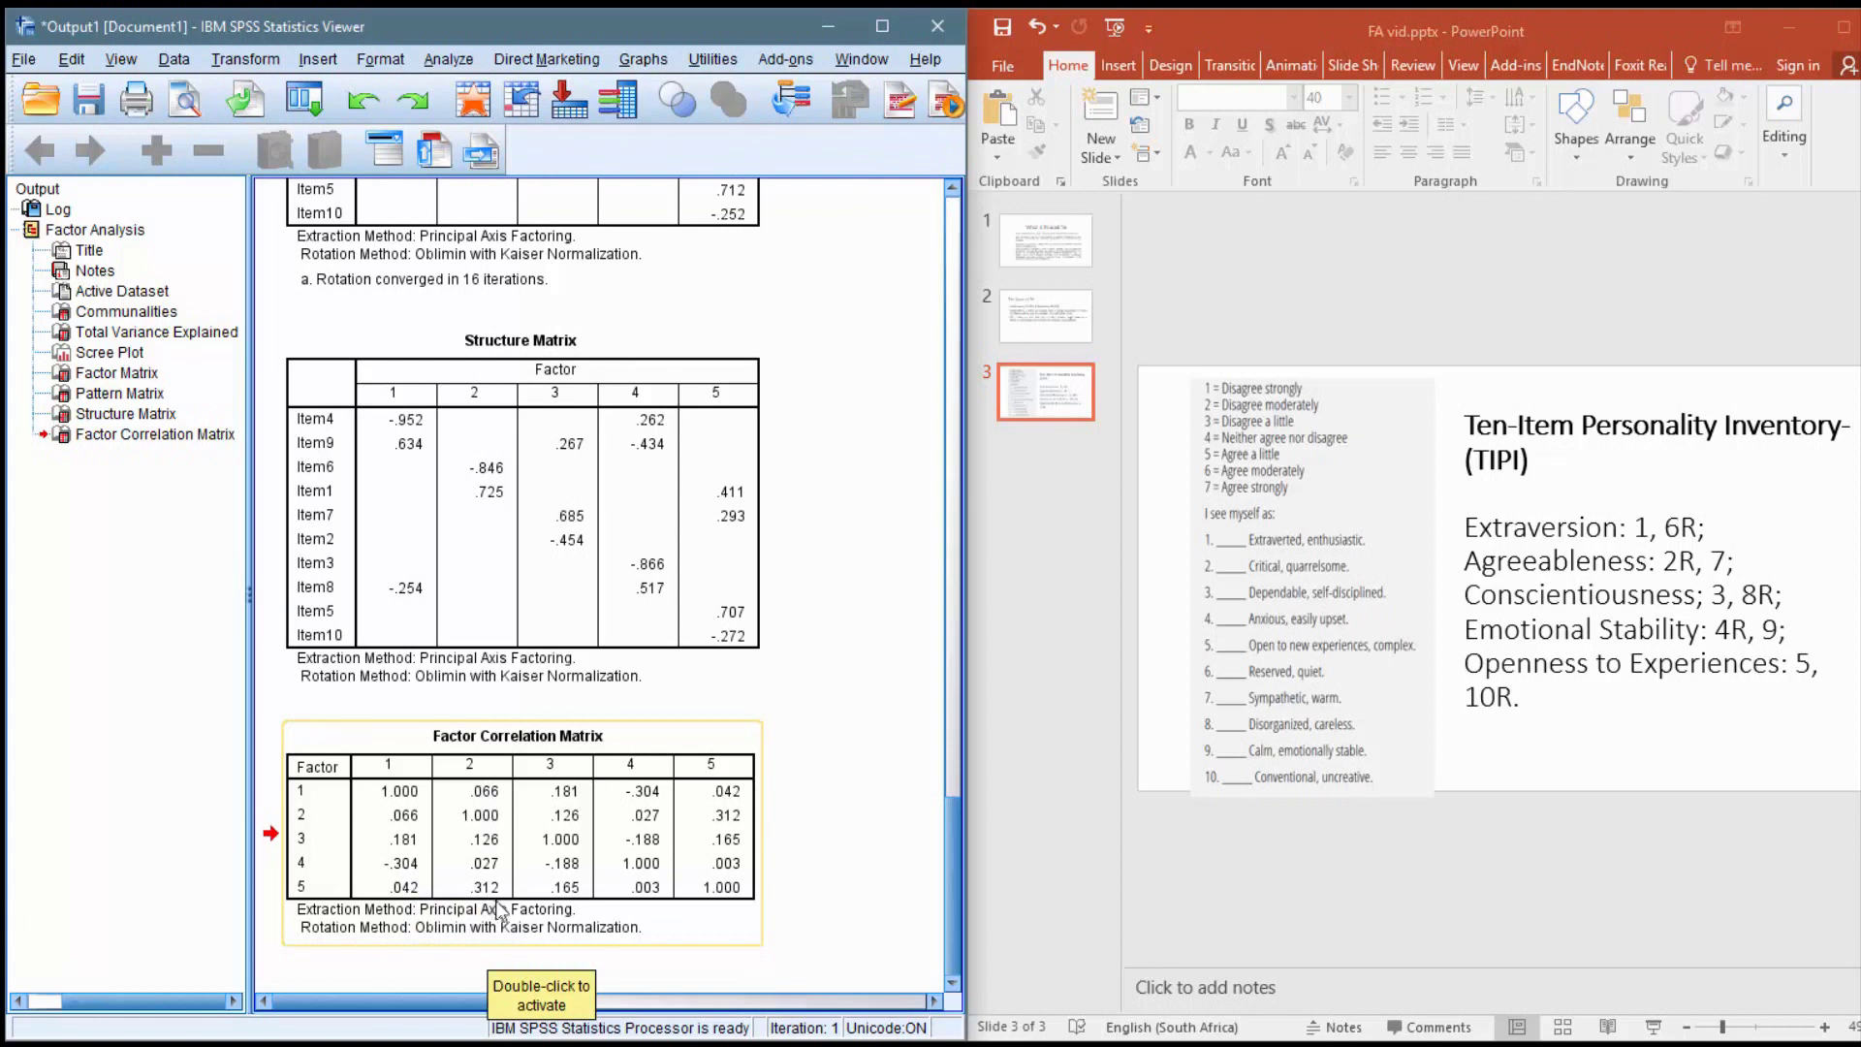
click(885, 862)
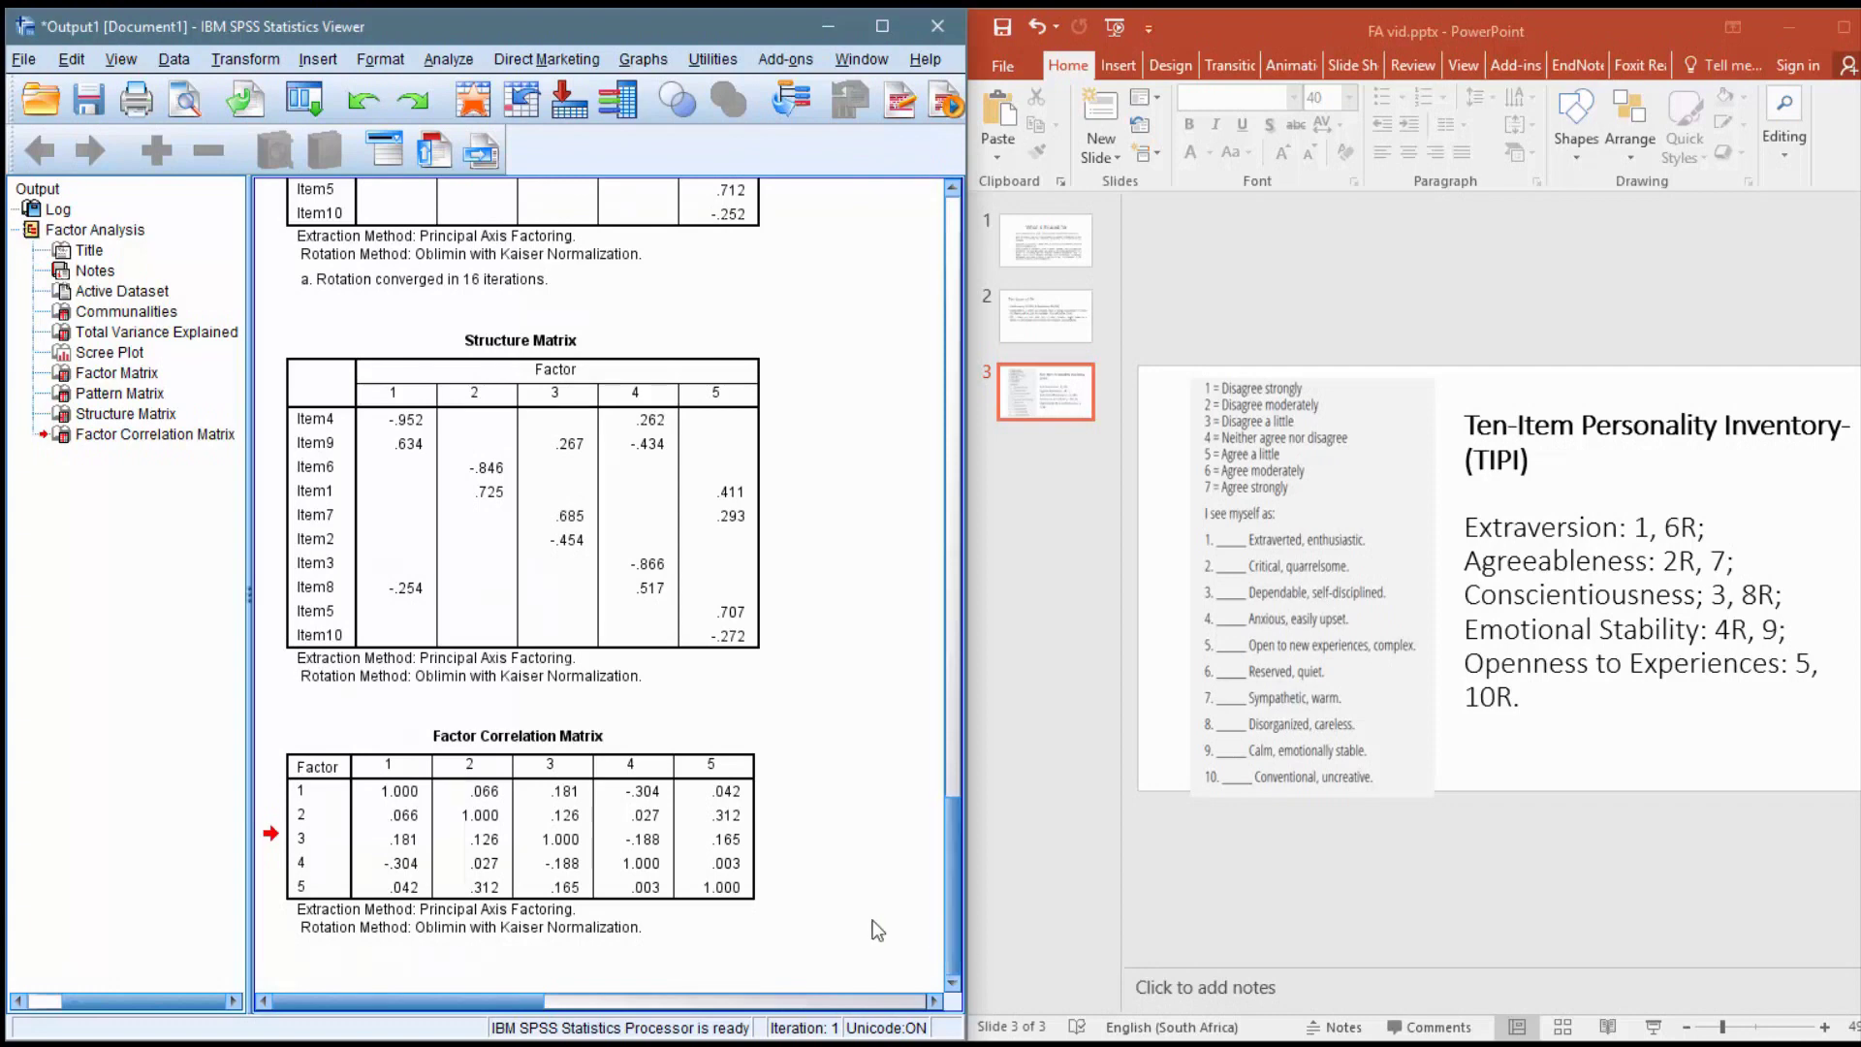
scroll(872, 929, up, 5)
scroll(873, 929, up, 5)
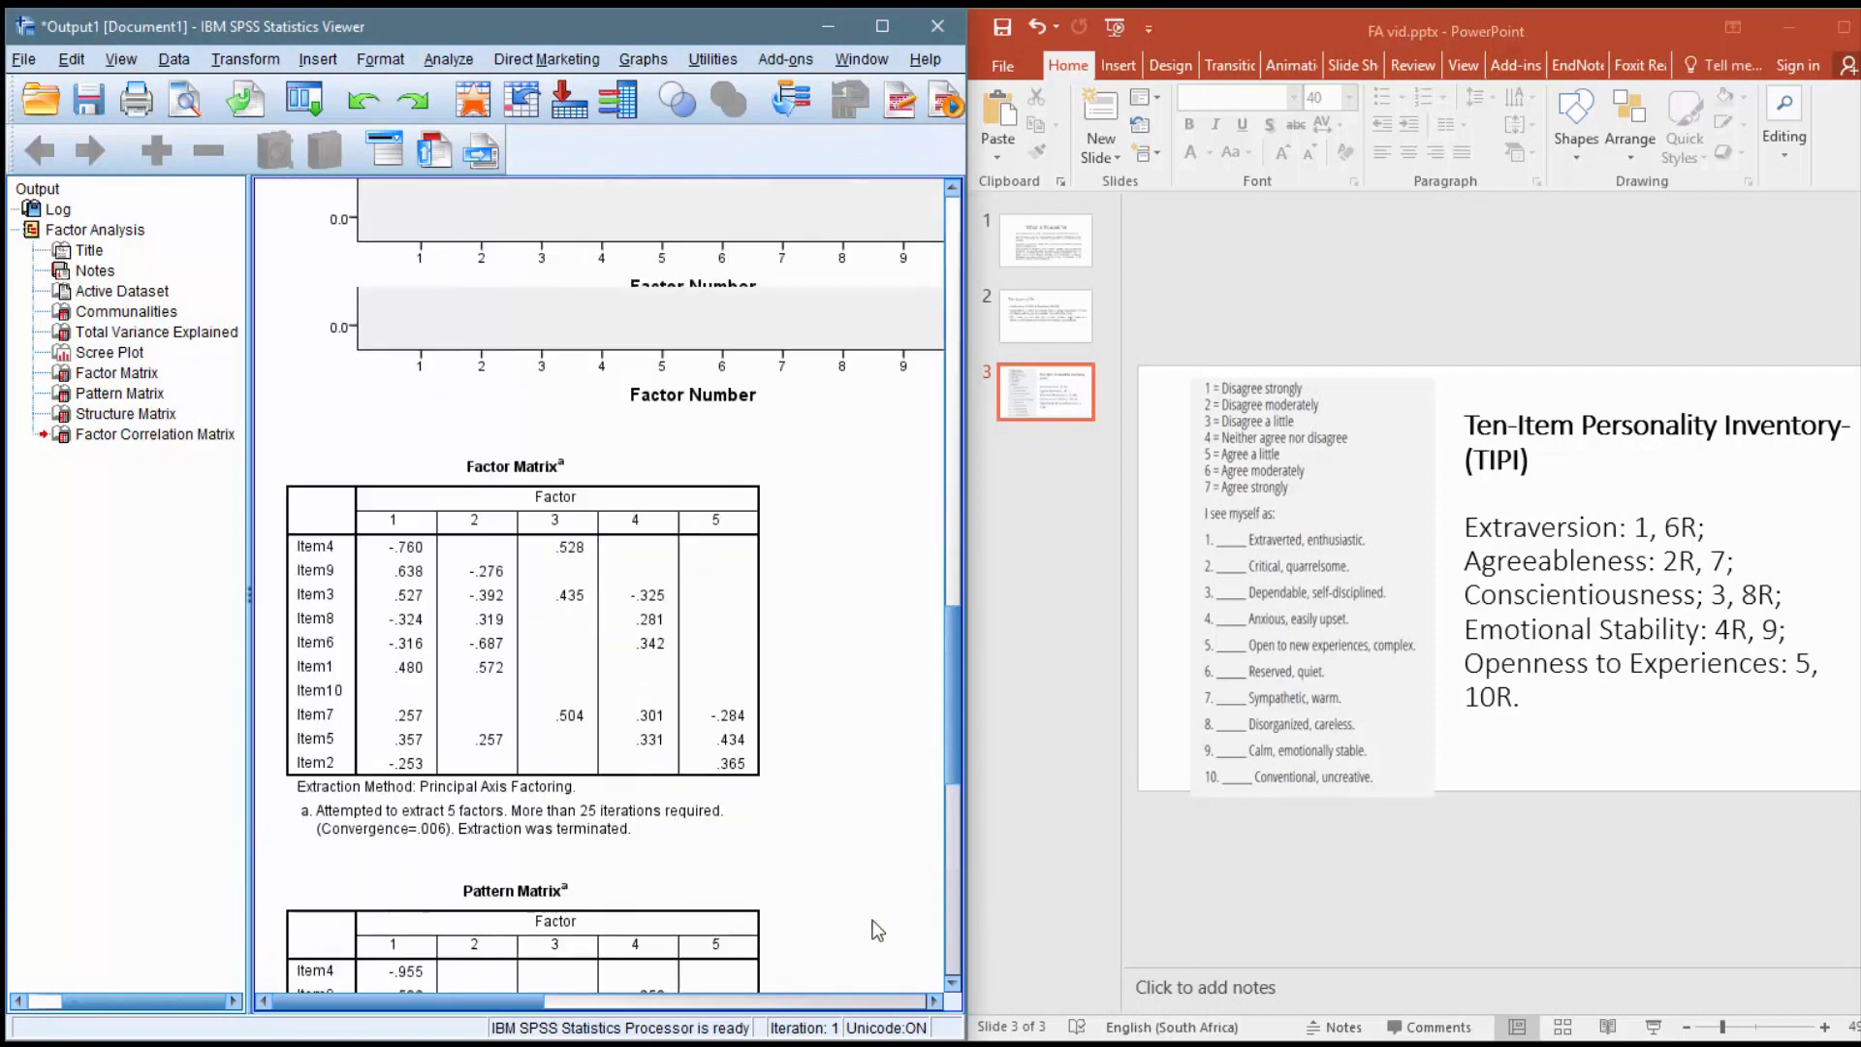
scroll(872, 930, up, 5)
scroll(874, 921, up, 2)
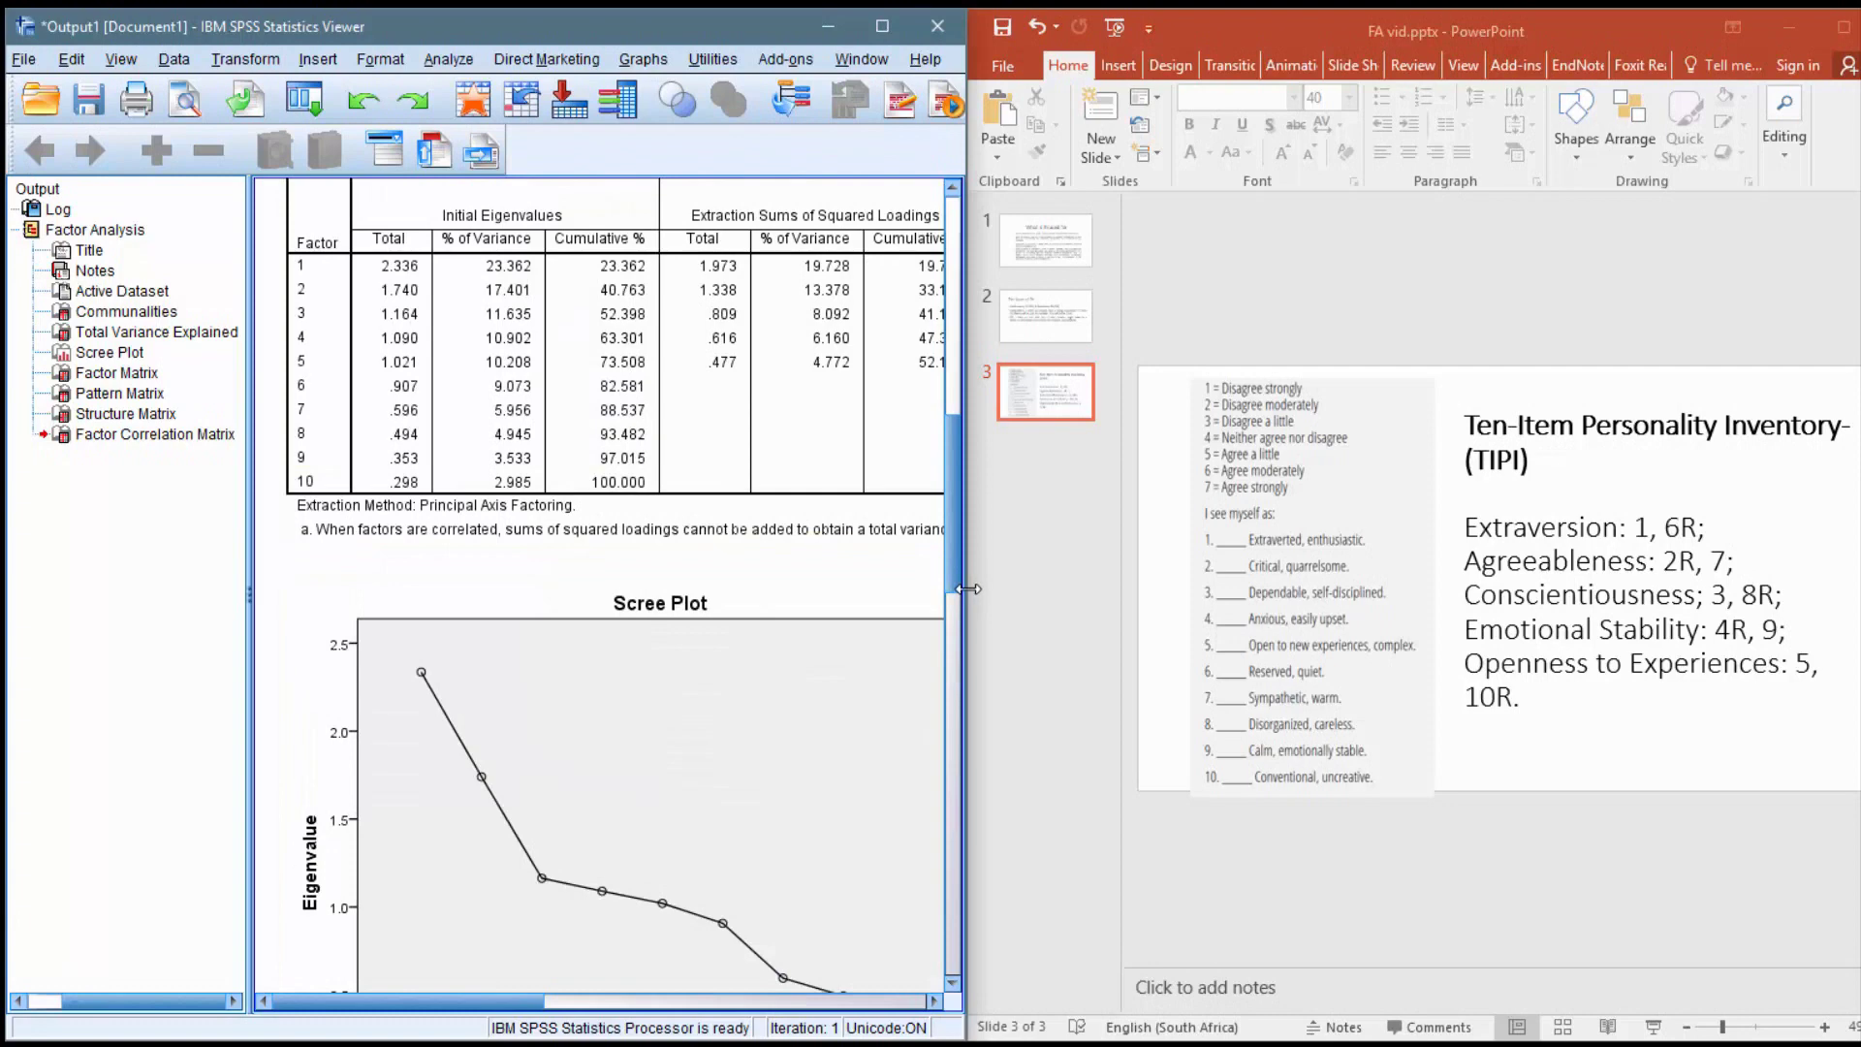
- Widen the output viewer over the slides and revisit the Total Variance Explained table and Scree Plot
drag(962, 592, 1293, 596)
scroll(1014, 713, up, 10)
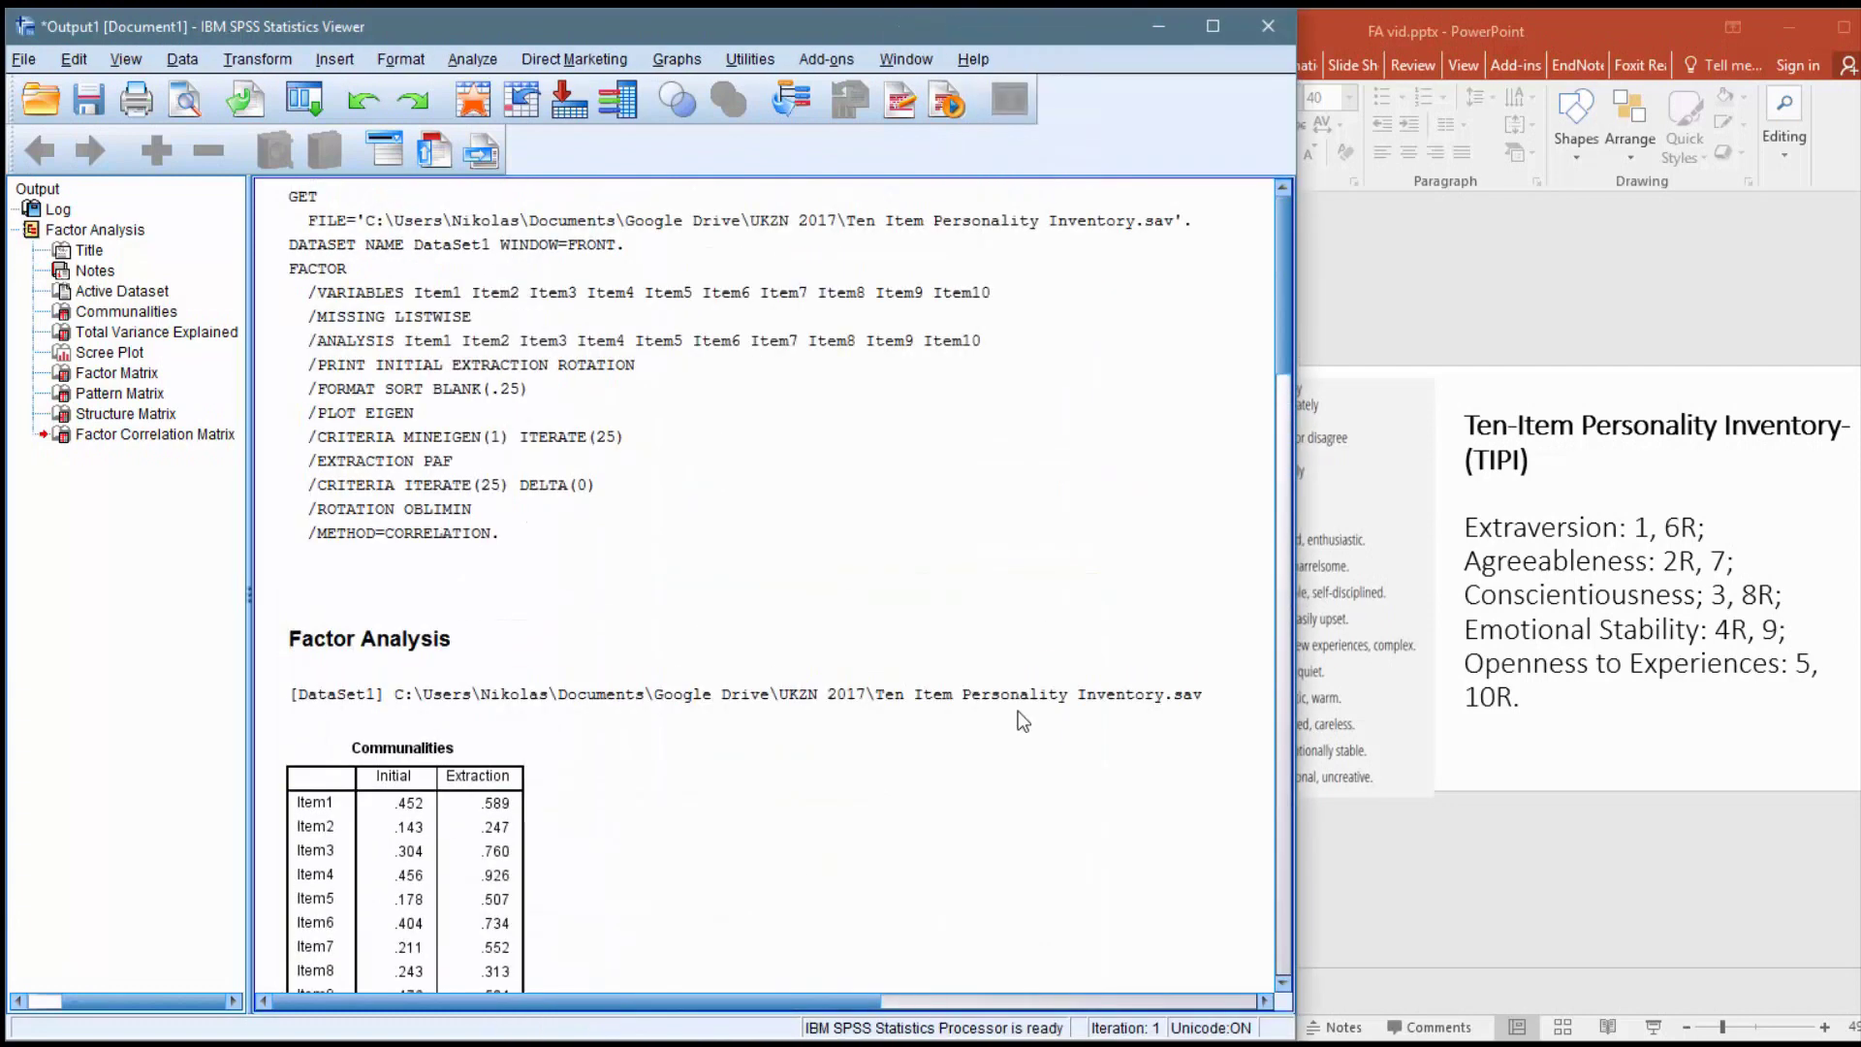
scroll(890, 646, down, 5)
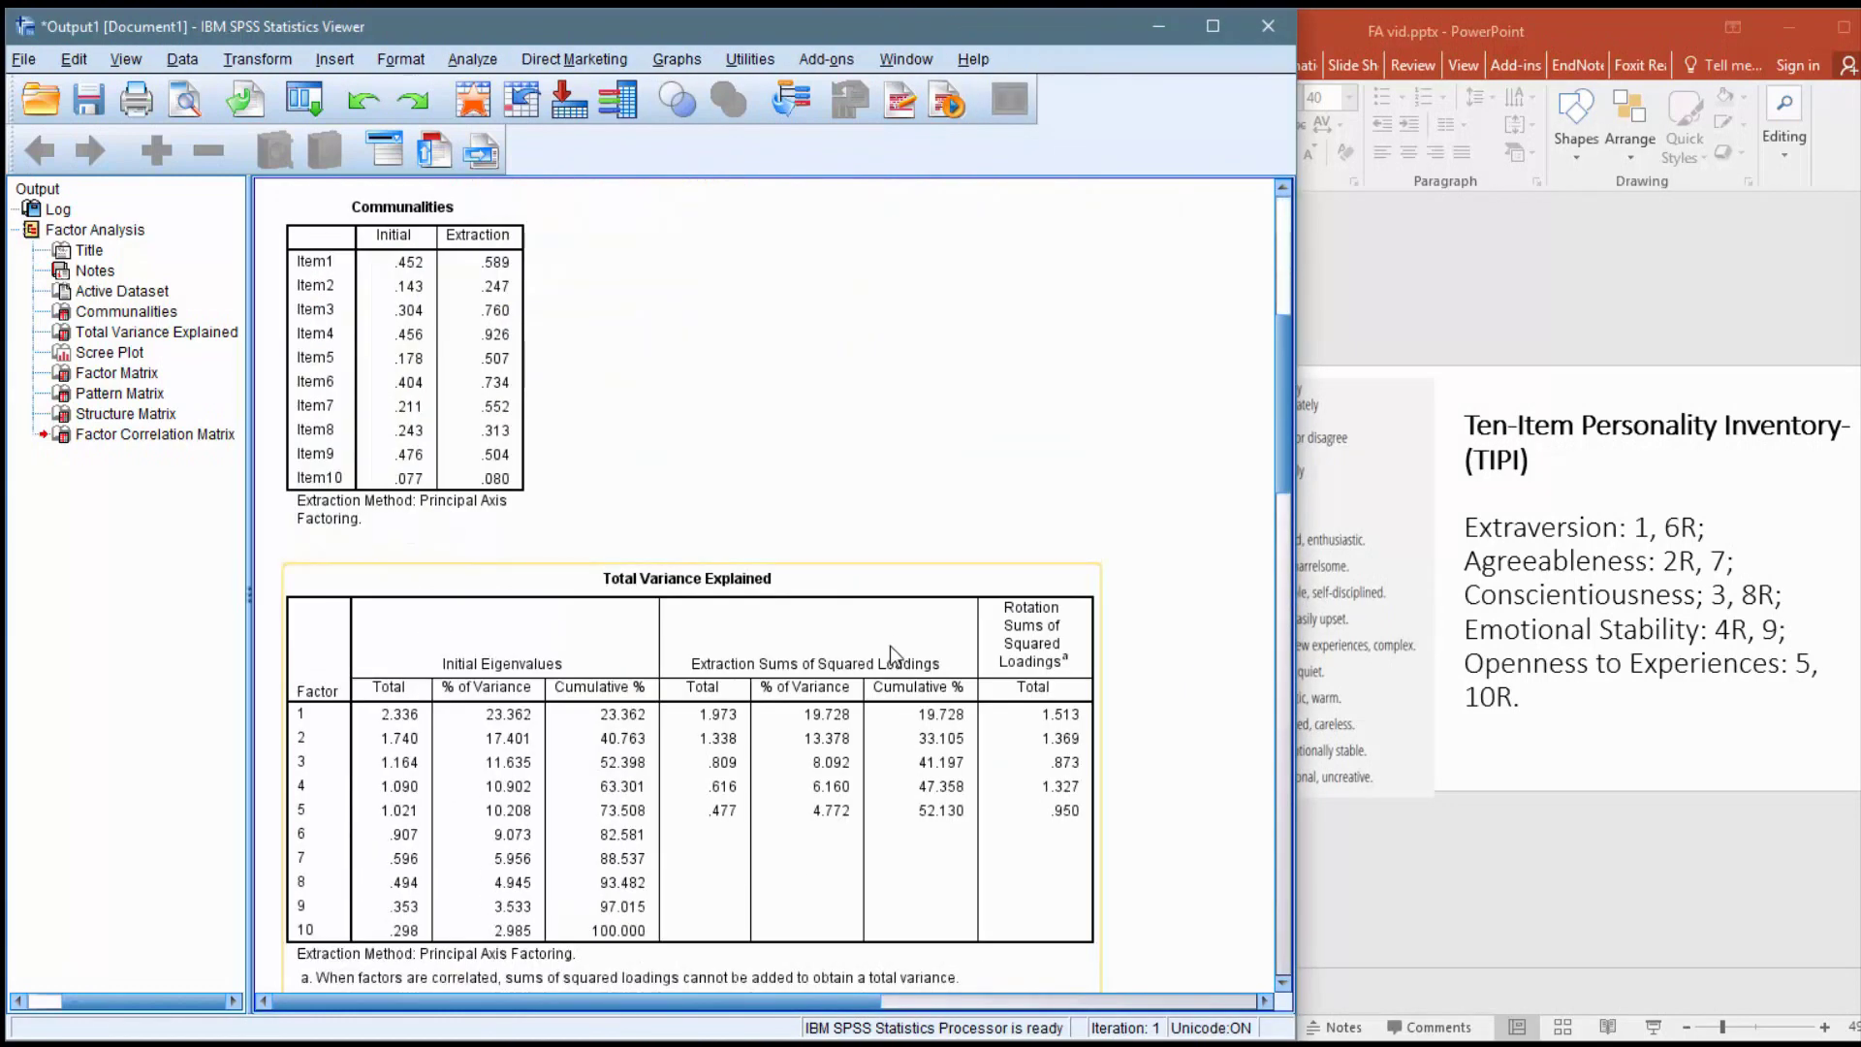
scroll(889, 651, down, 8)
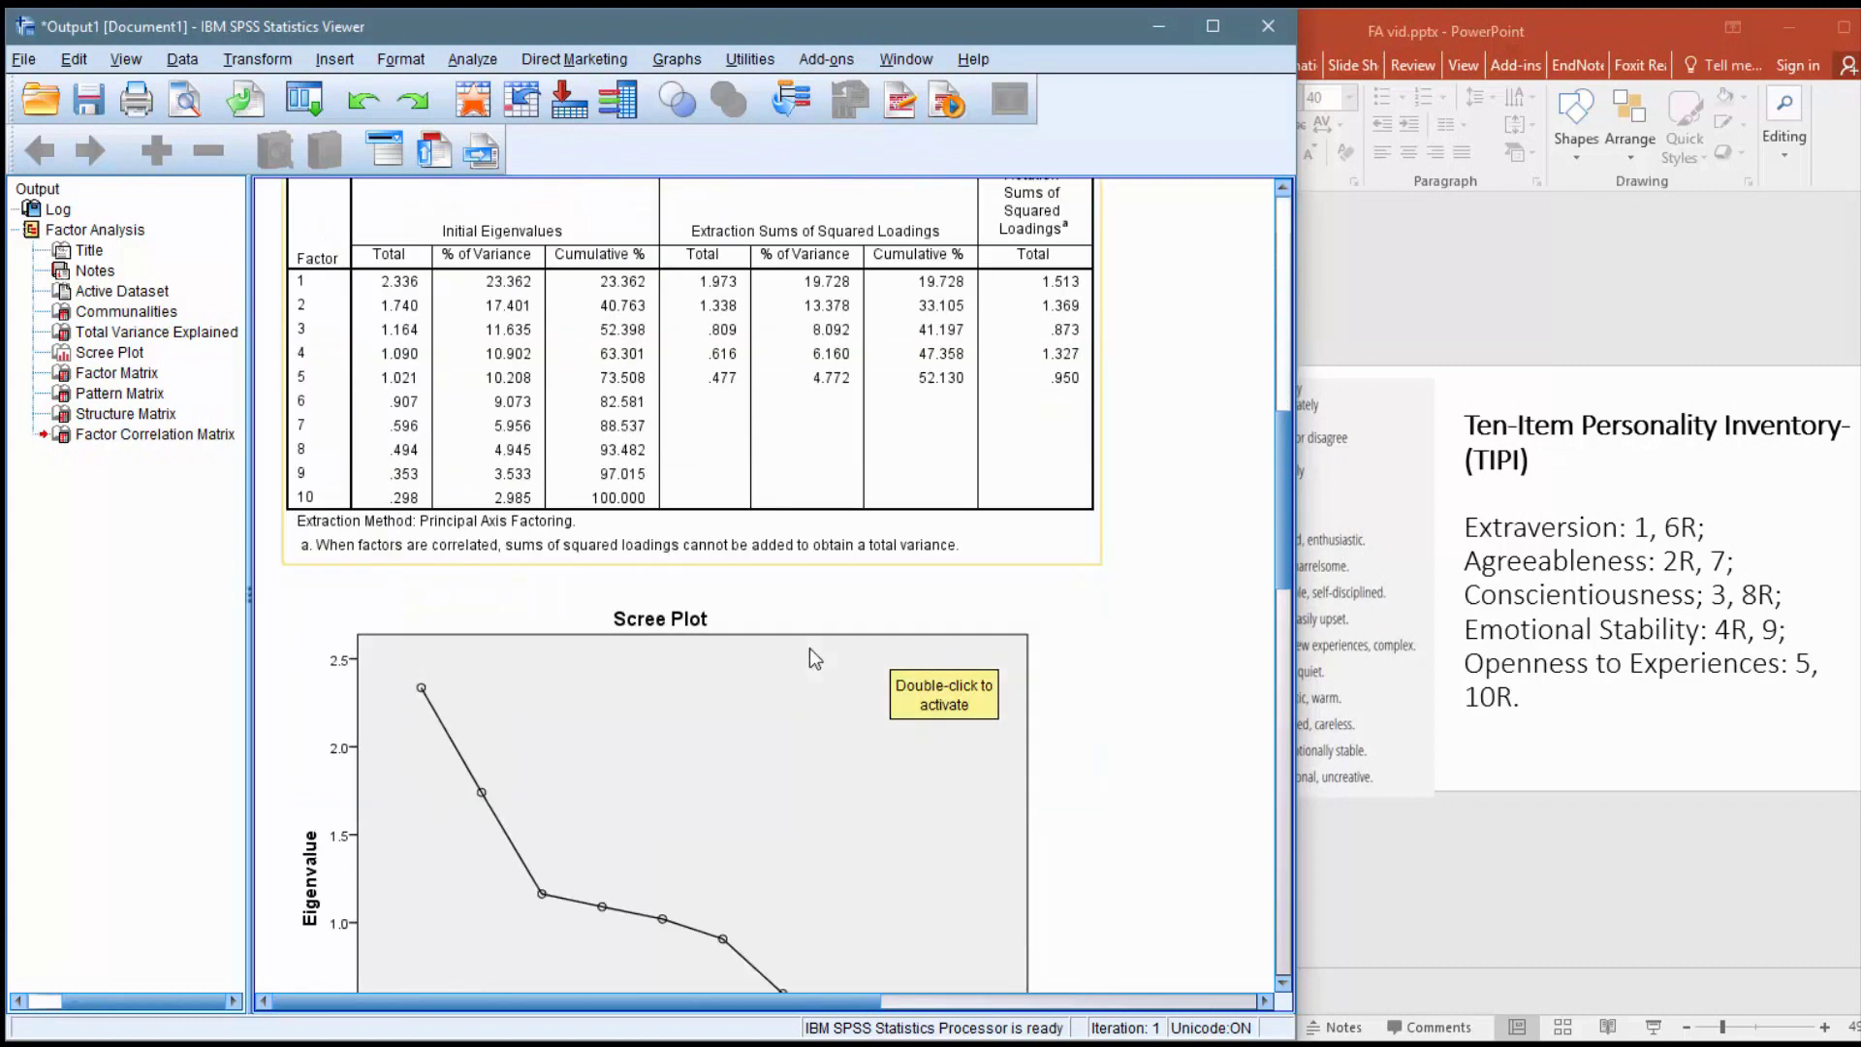
scroll(713, 448, up, 1)
click(712, 448)
scroll(761, 681, down, 3)
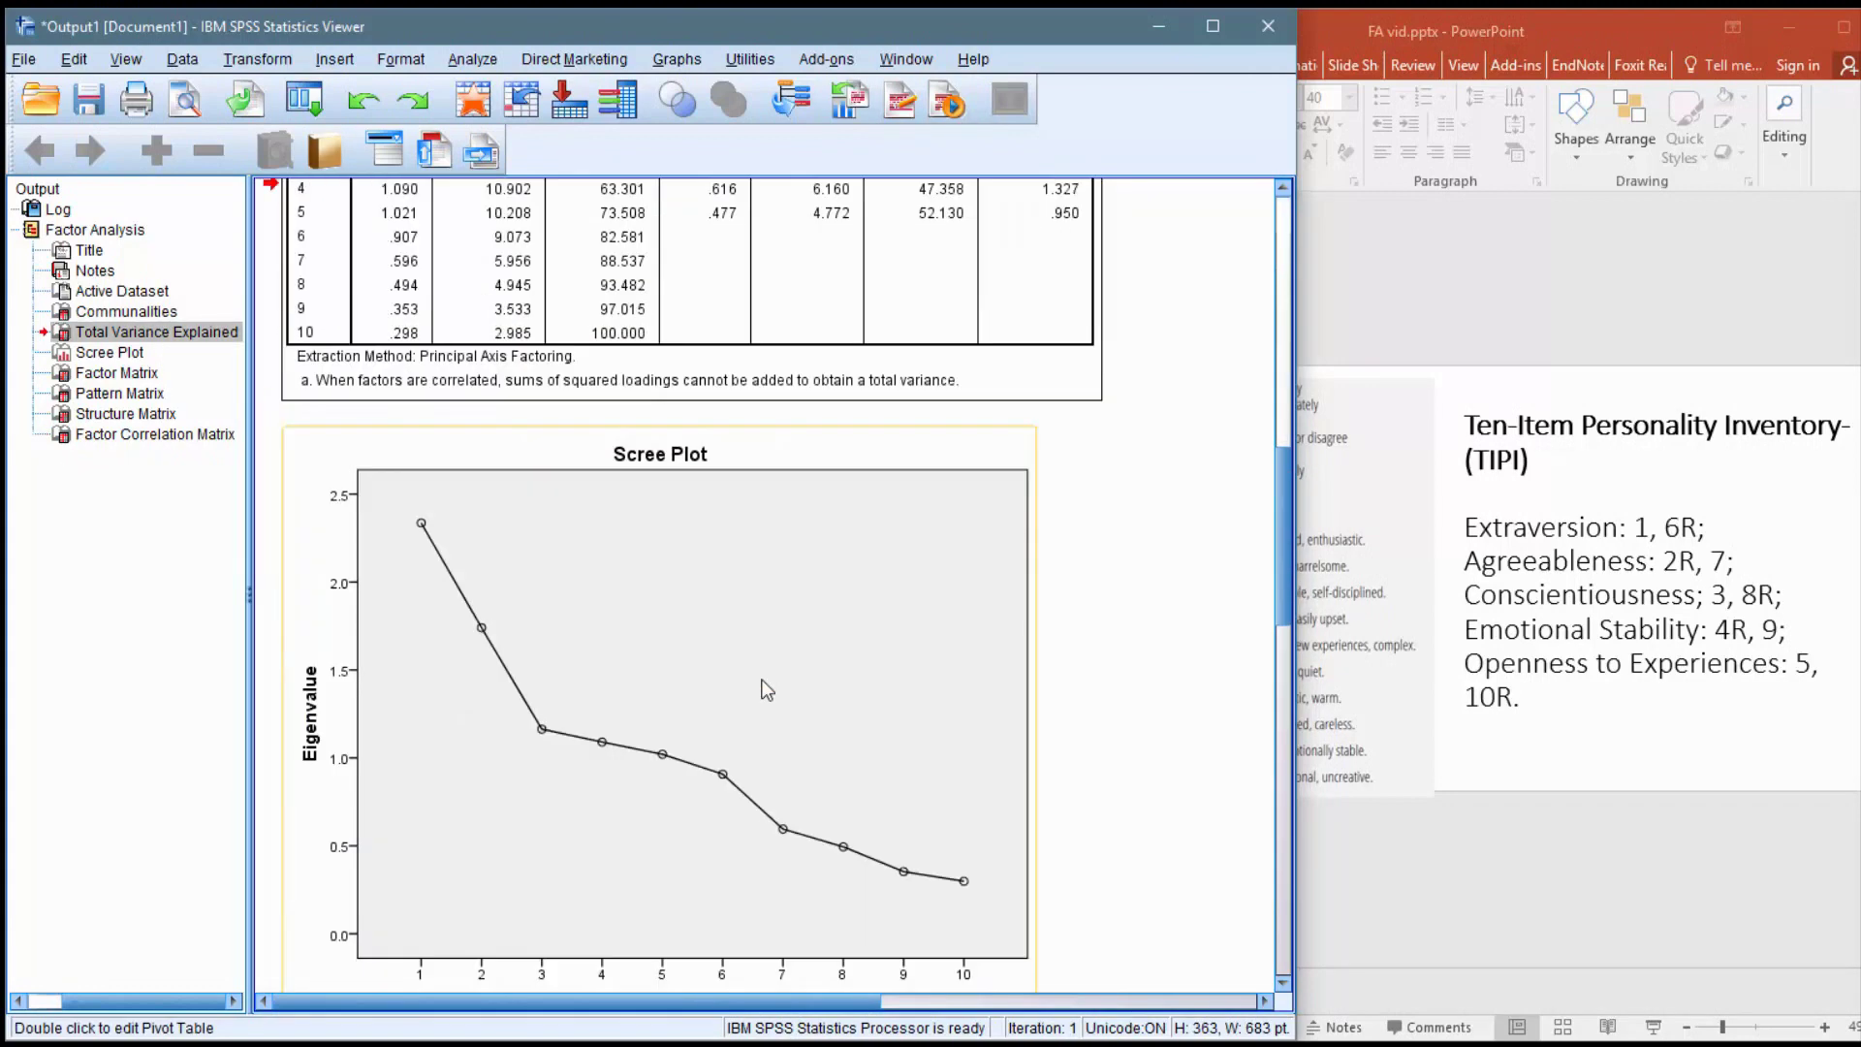
scroll(769, 666, up, 4)
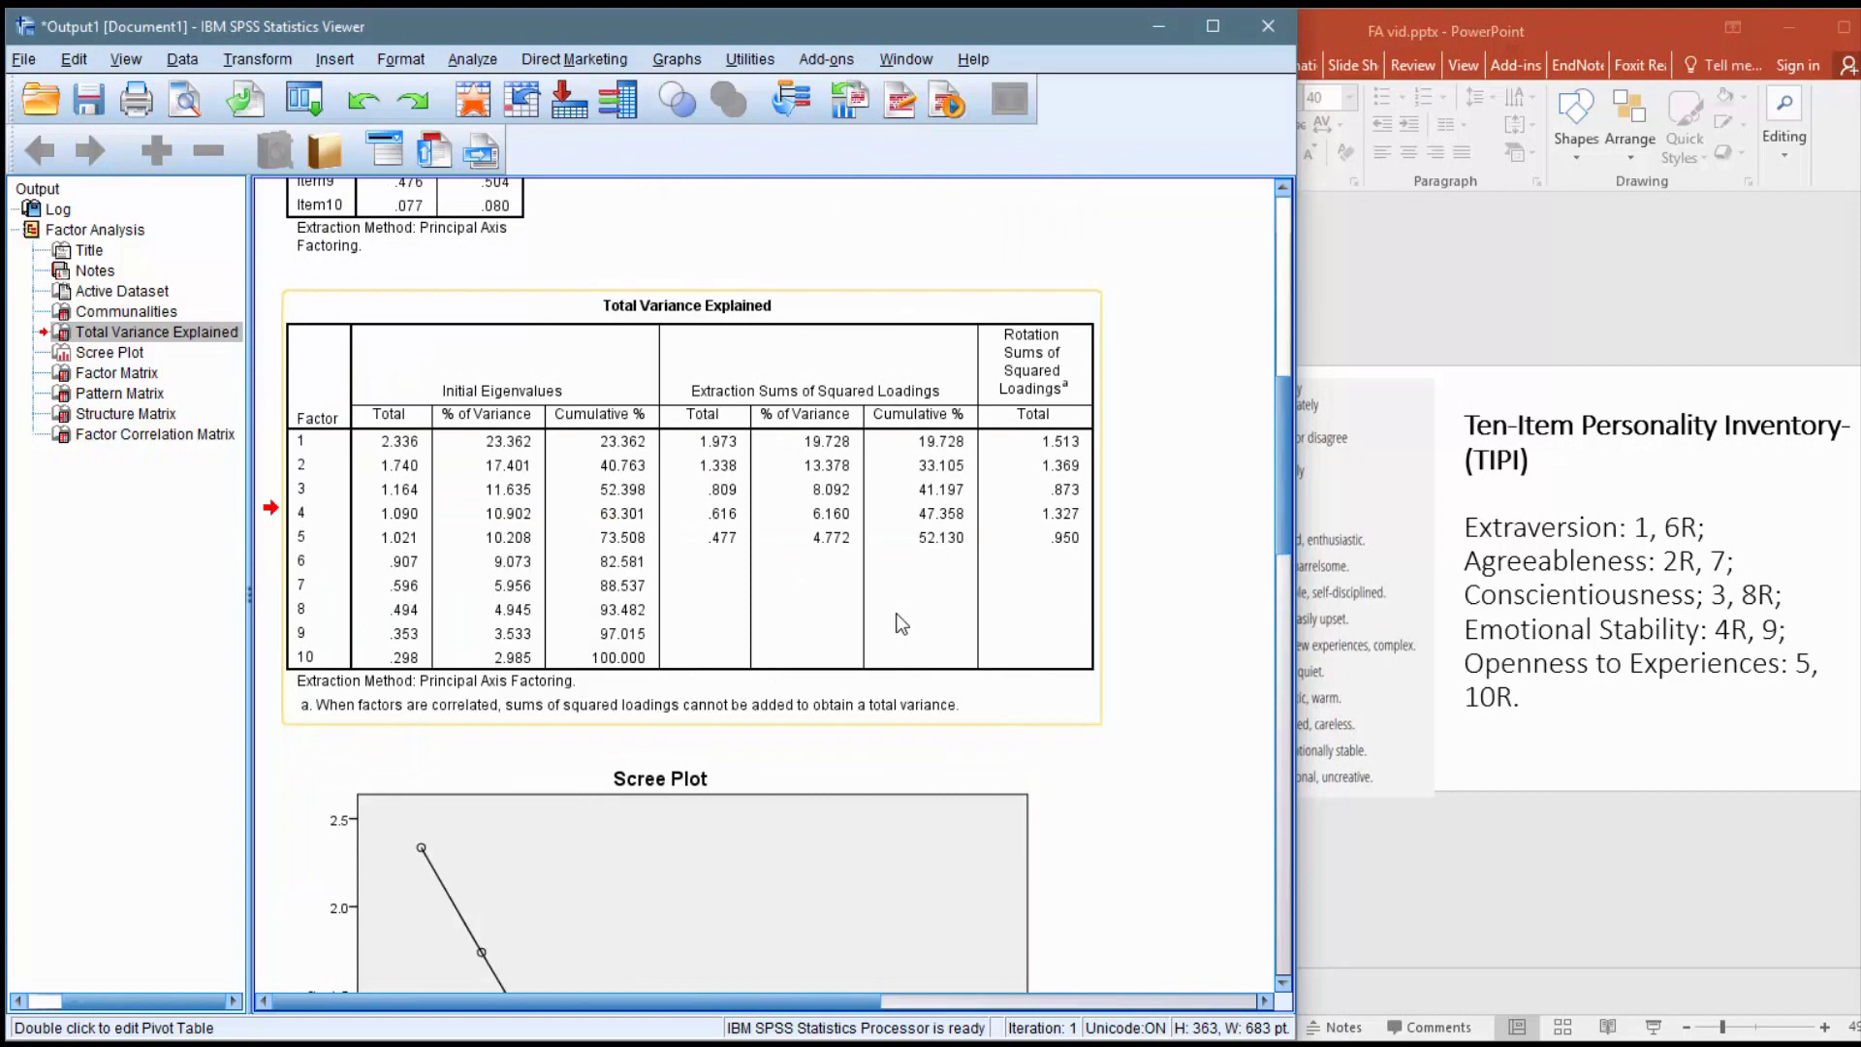
scroll(885, 613, down, 3)
click(855, 710)
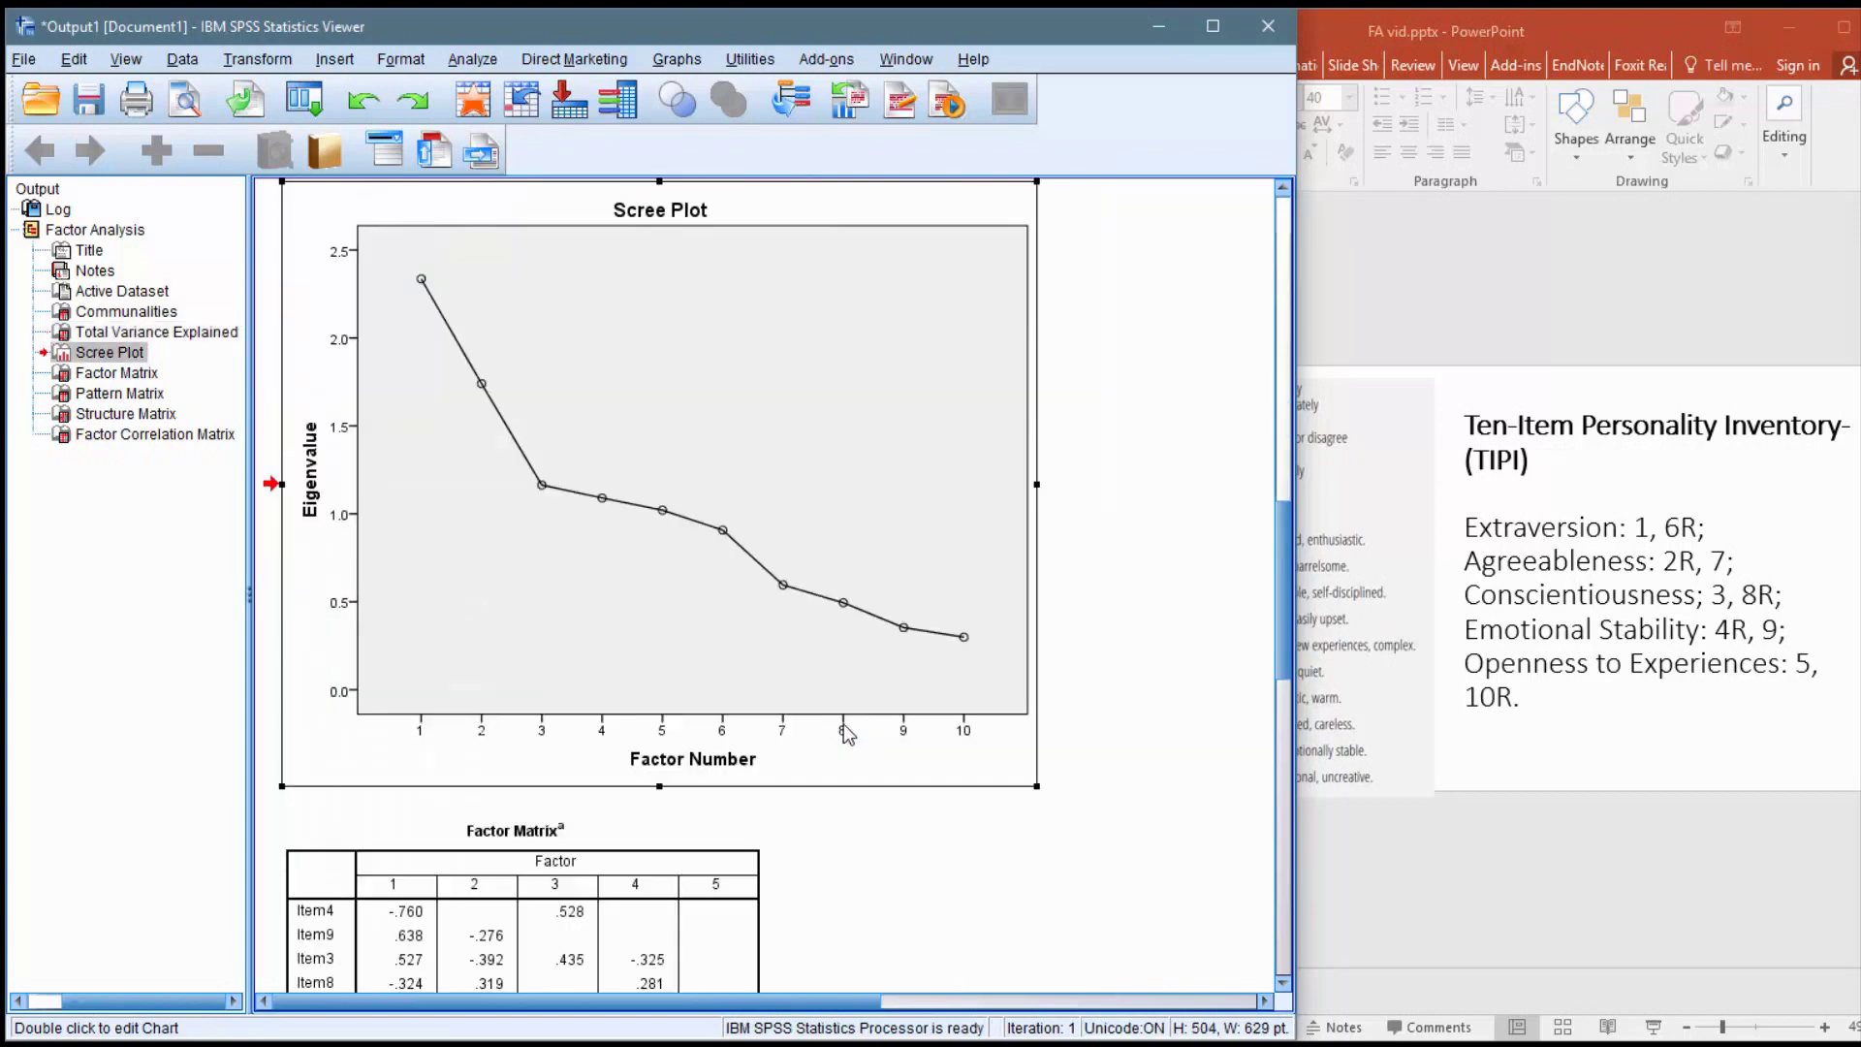
scroll(843, 716, down, 3)
click(1106, 697)
scroll(1106, 696, up, 7)
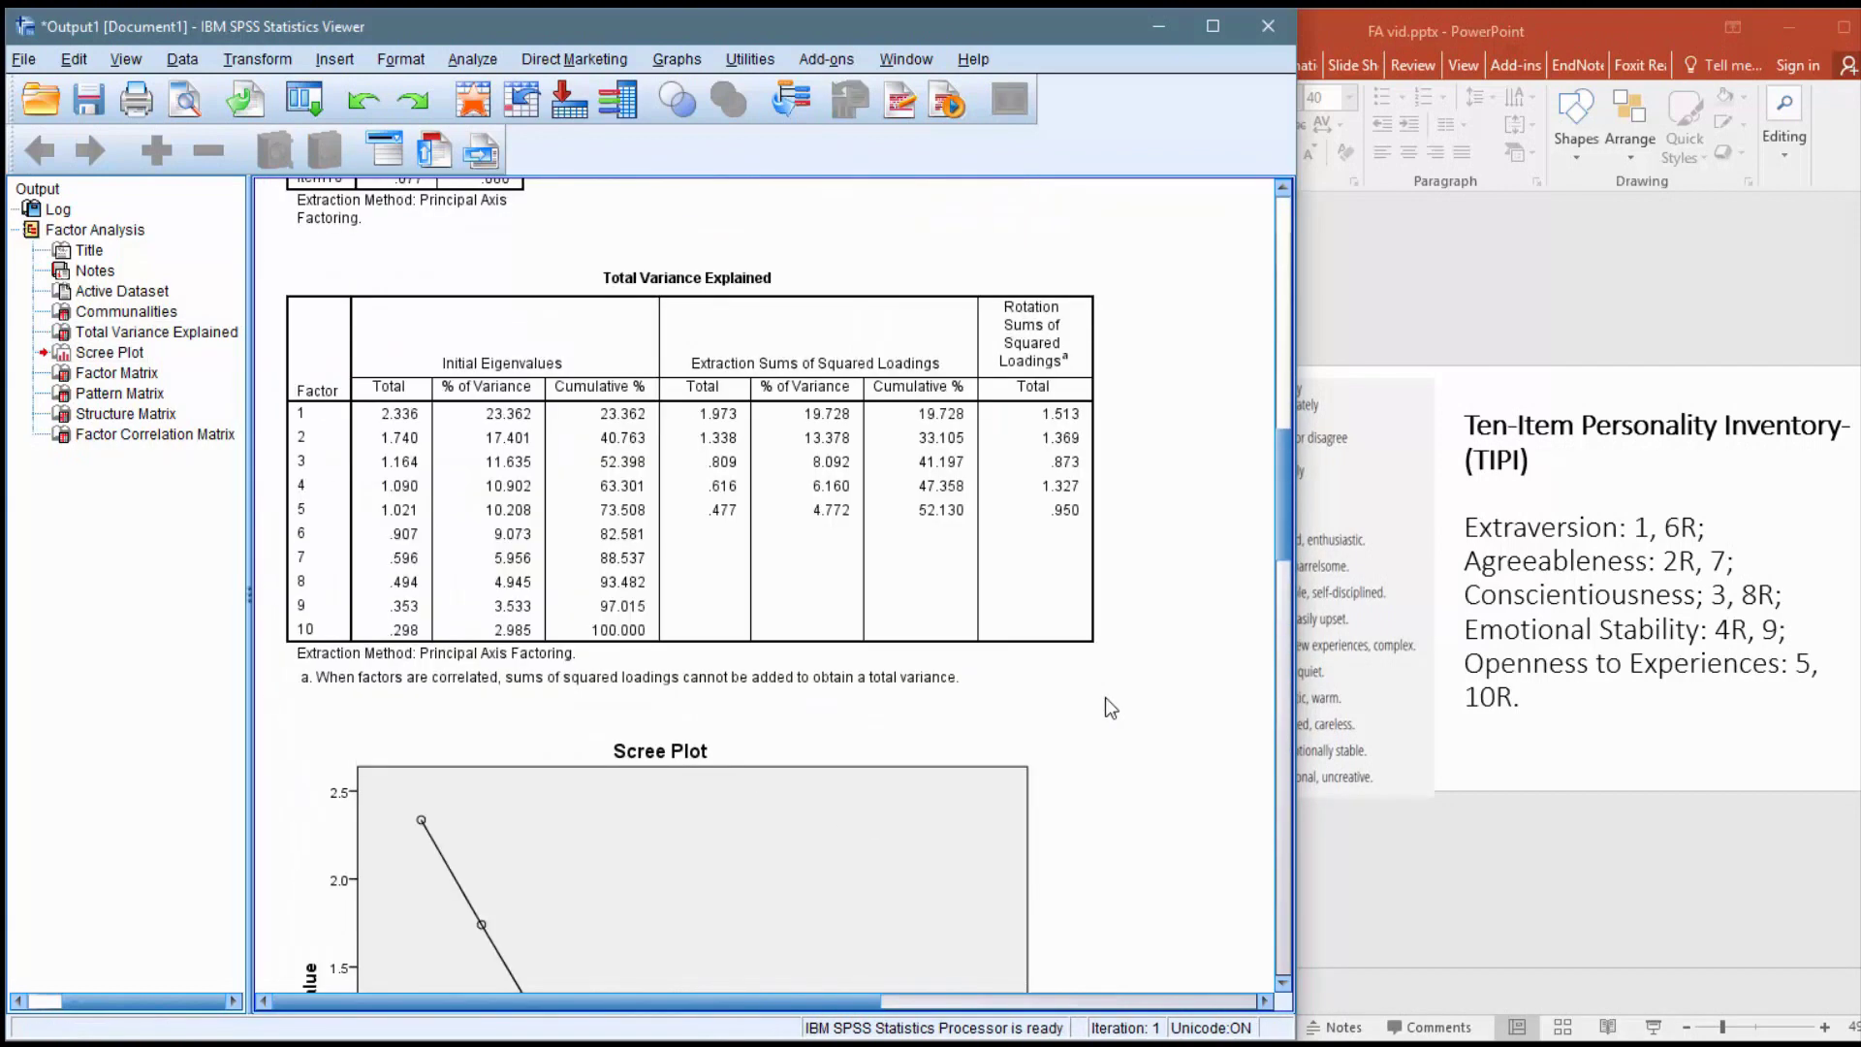
scroll(1106, 706, up, 5)
scroll(1105, 707, up, 2)
click(1503, 327)
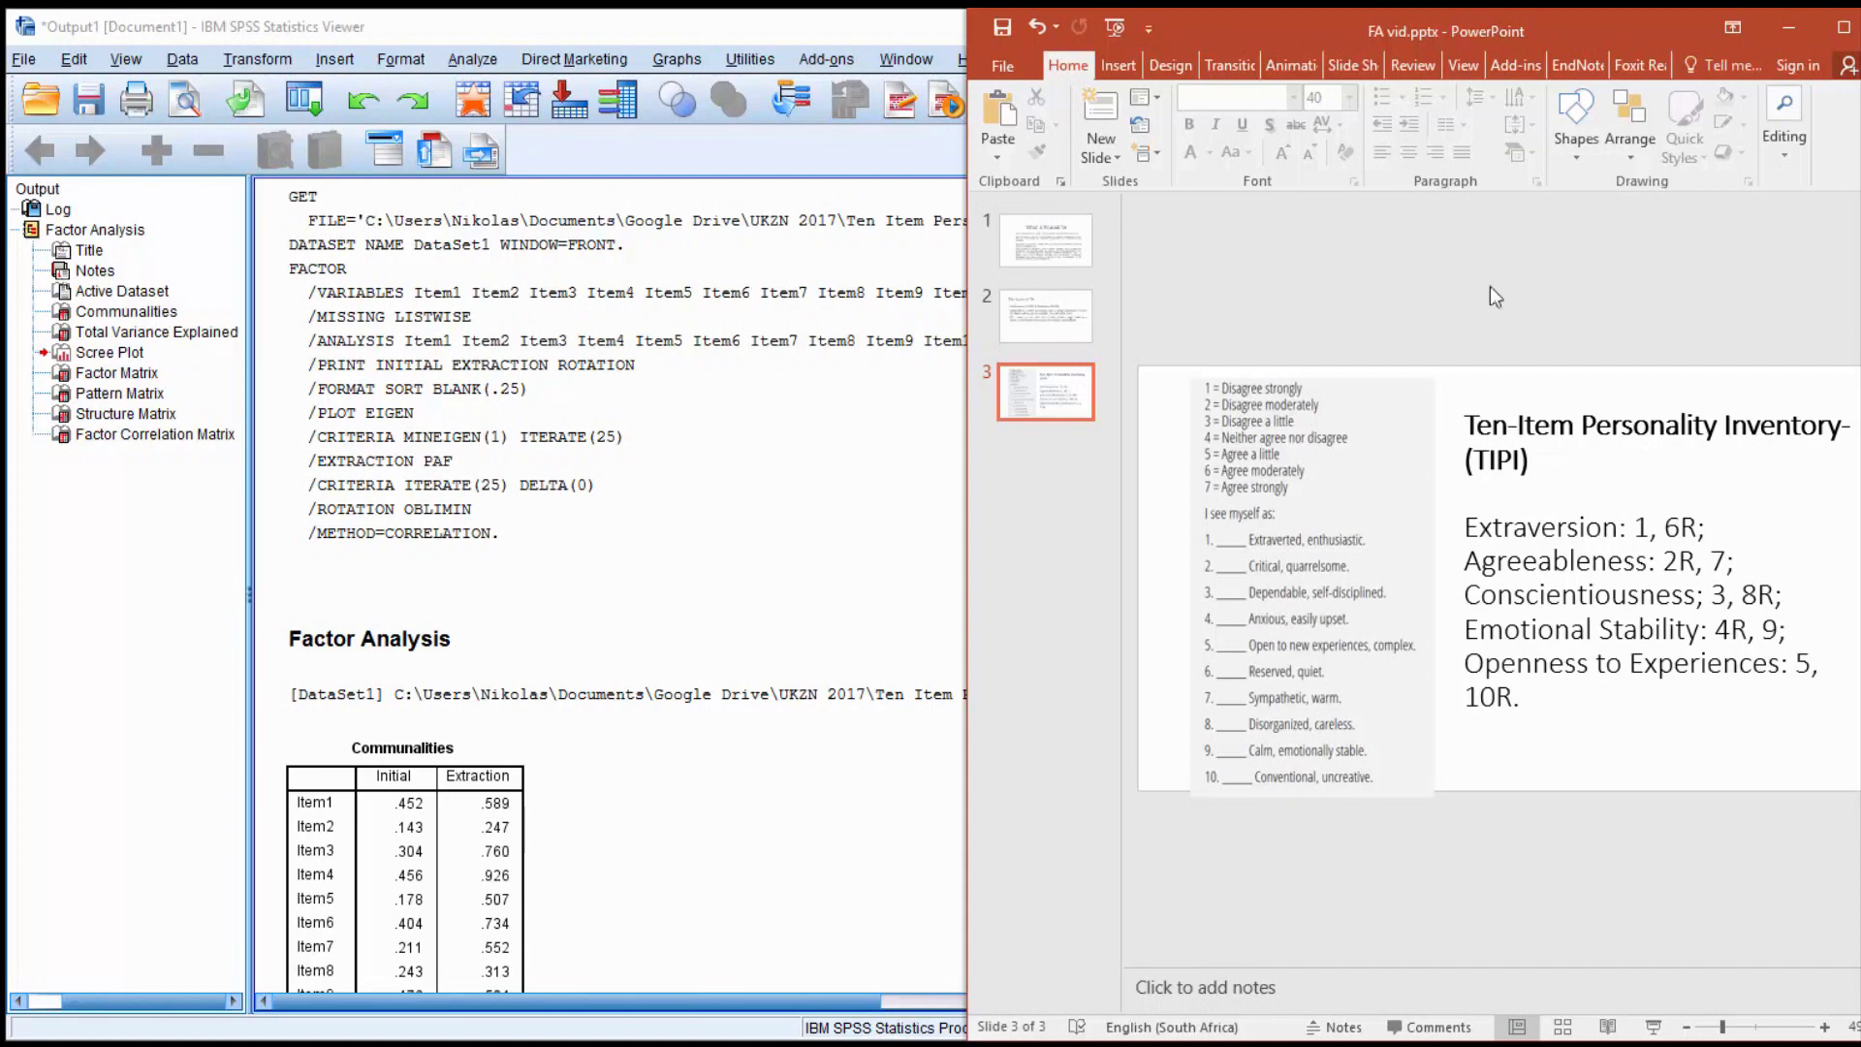
click(865, 443)
scroll(864, 443, down, 2)
scroll(864, 443, down, 8)
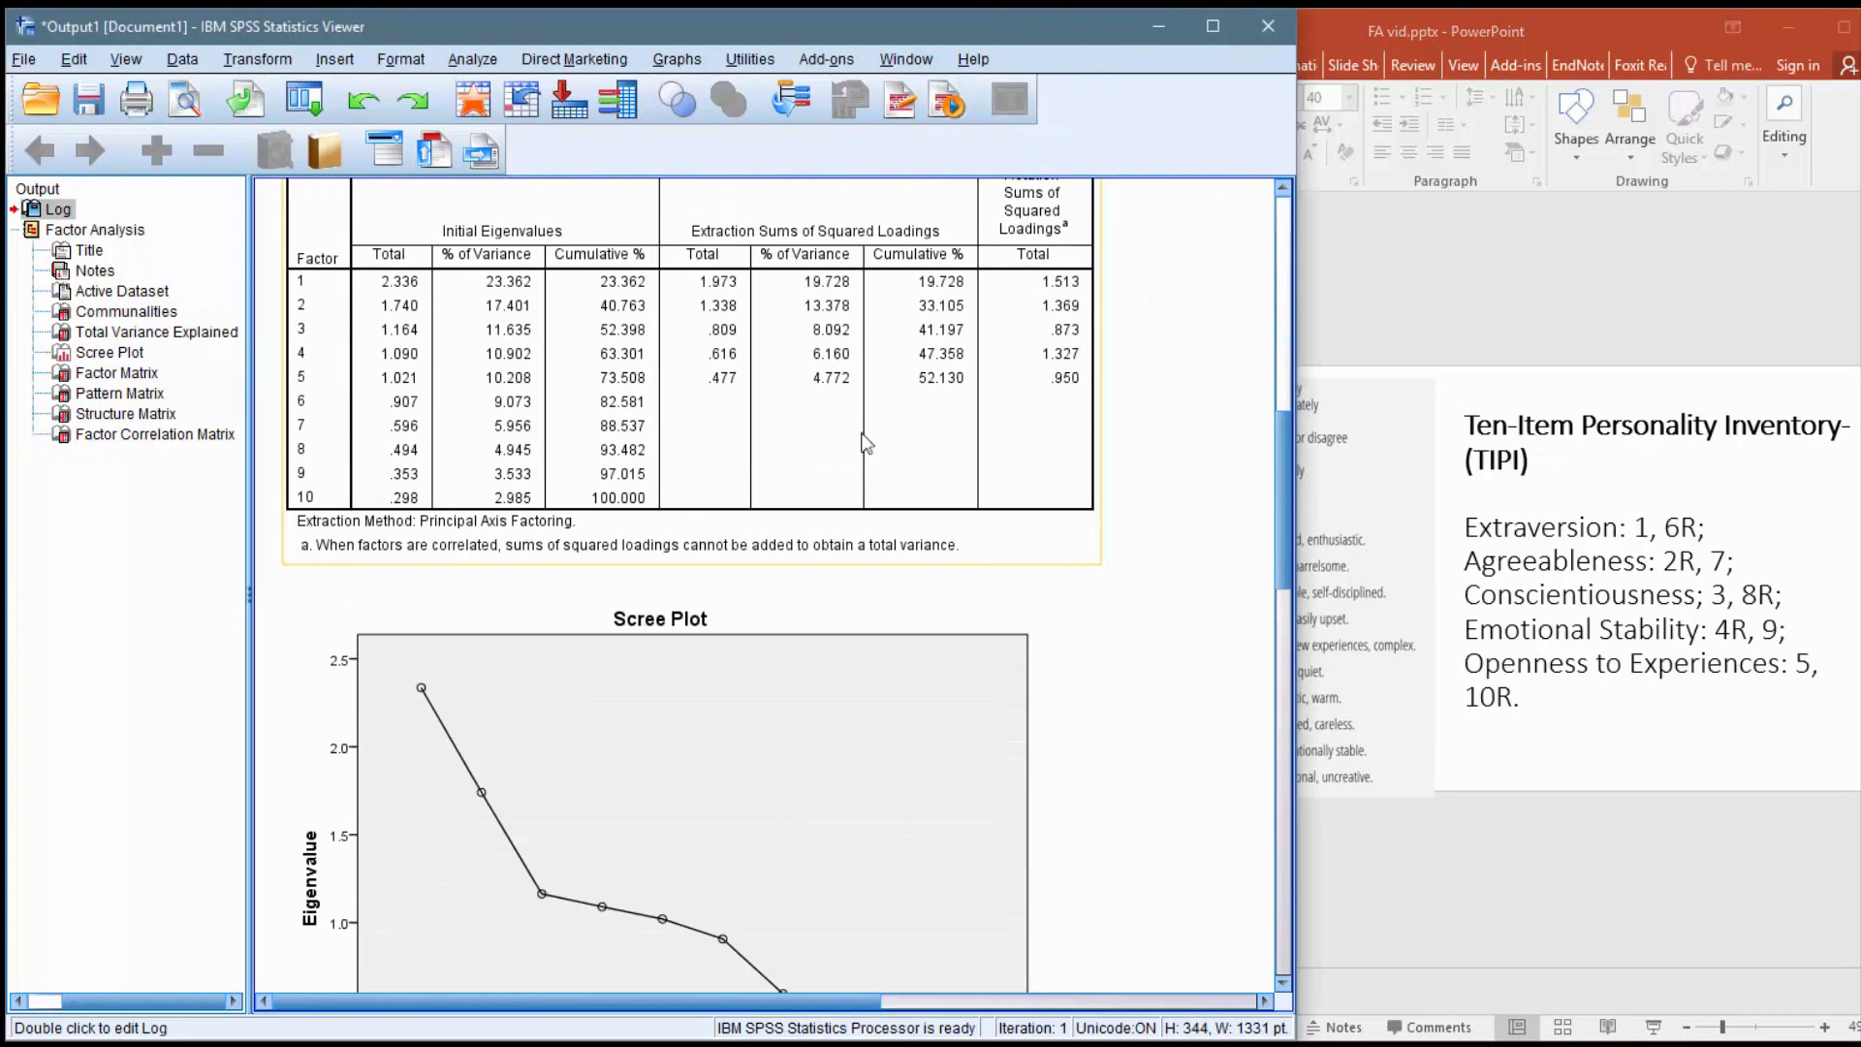
scroll(864, 442, down, 5)
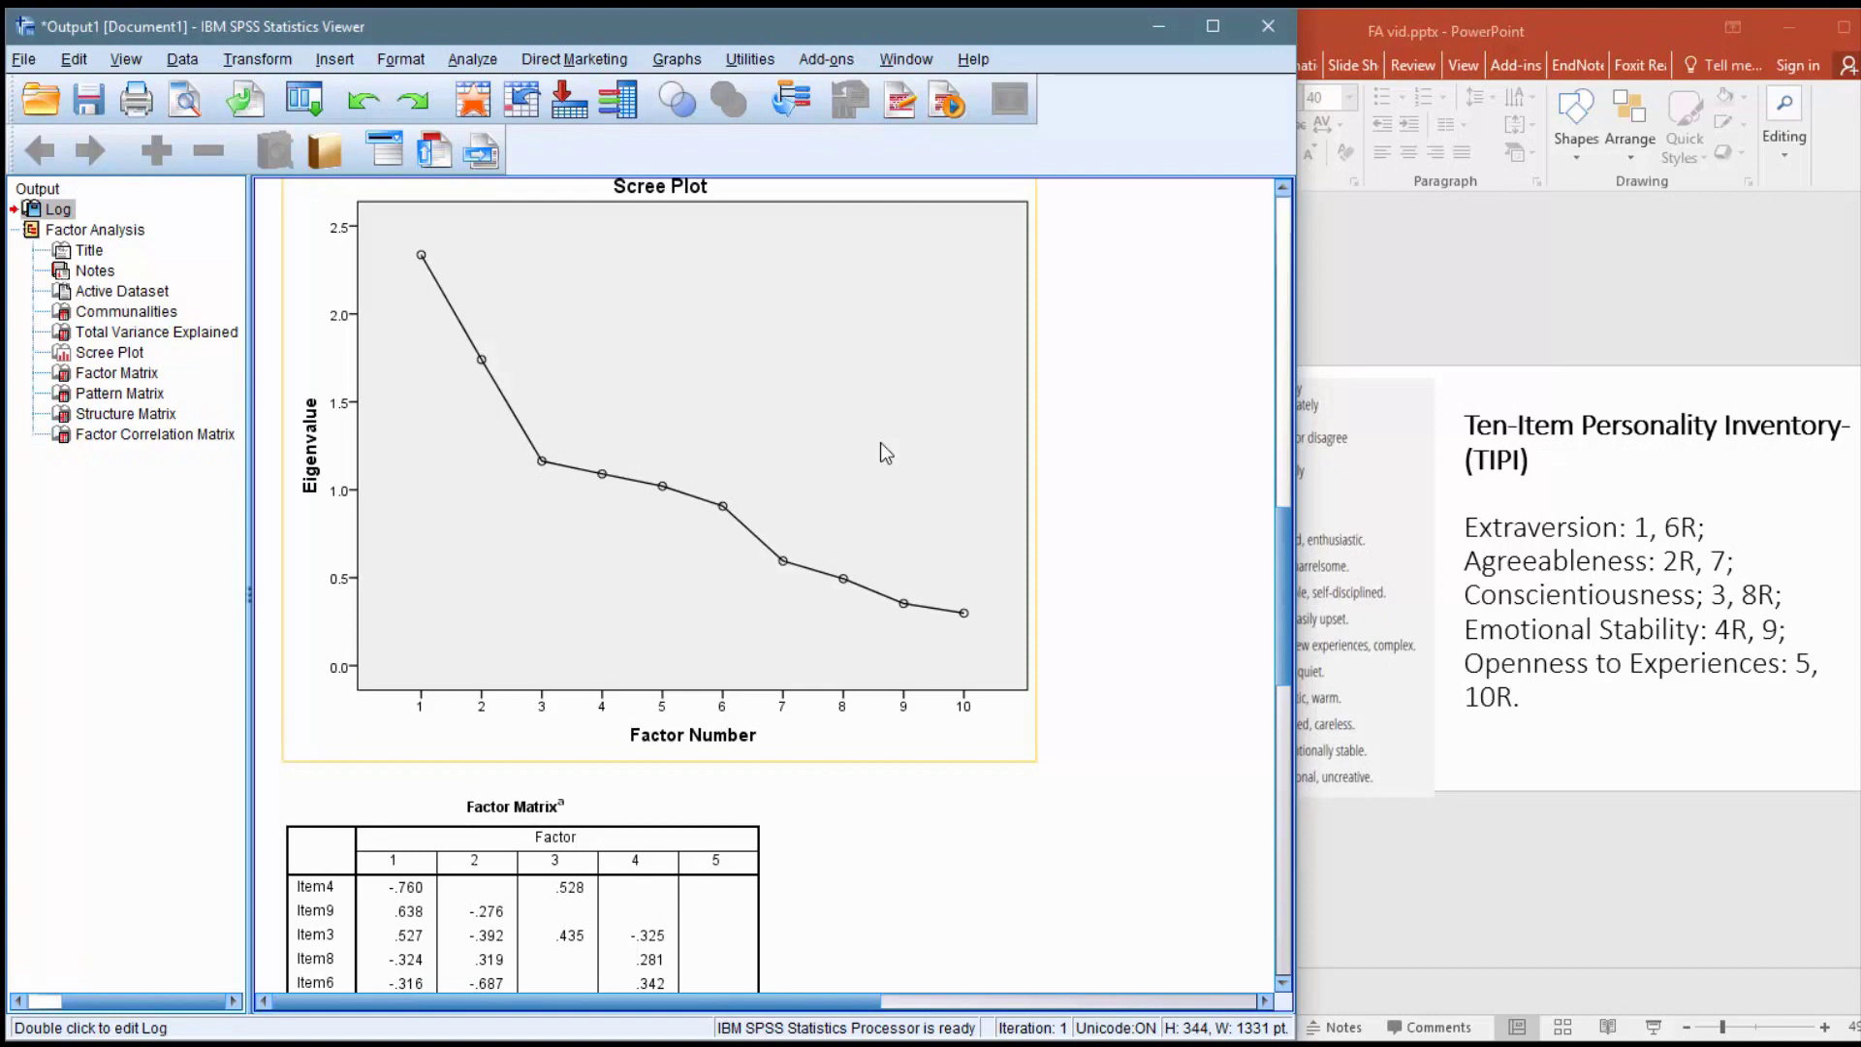
scroll(1138, 329, down, 10)
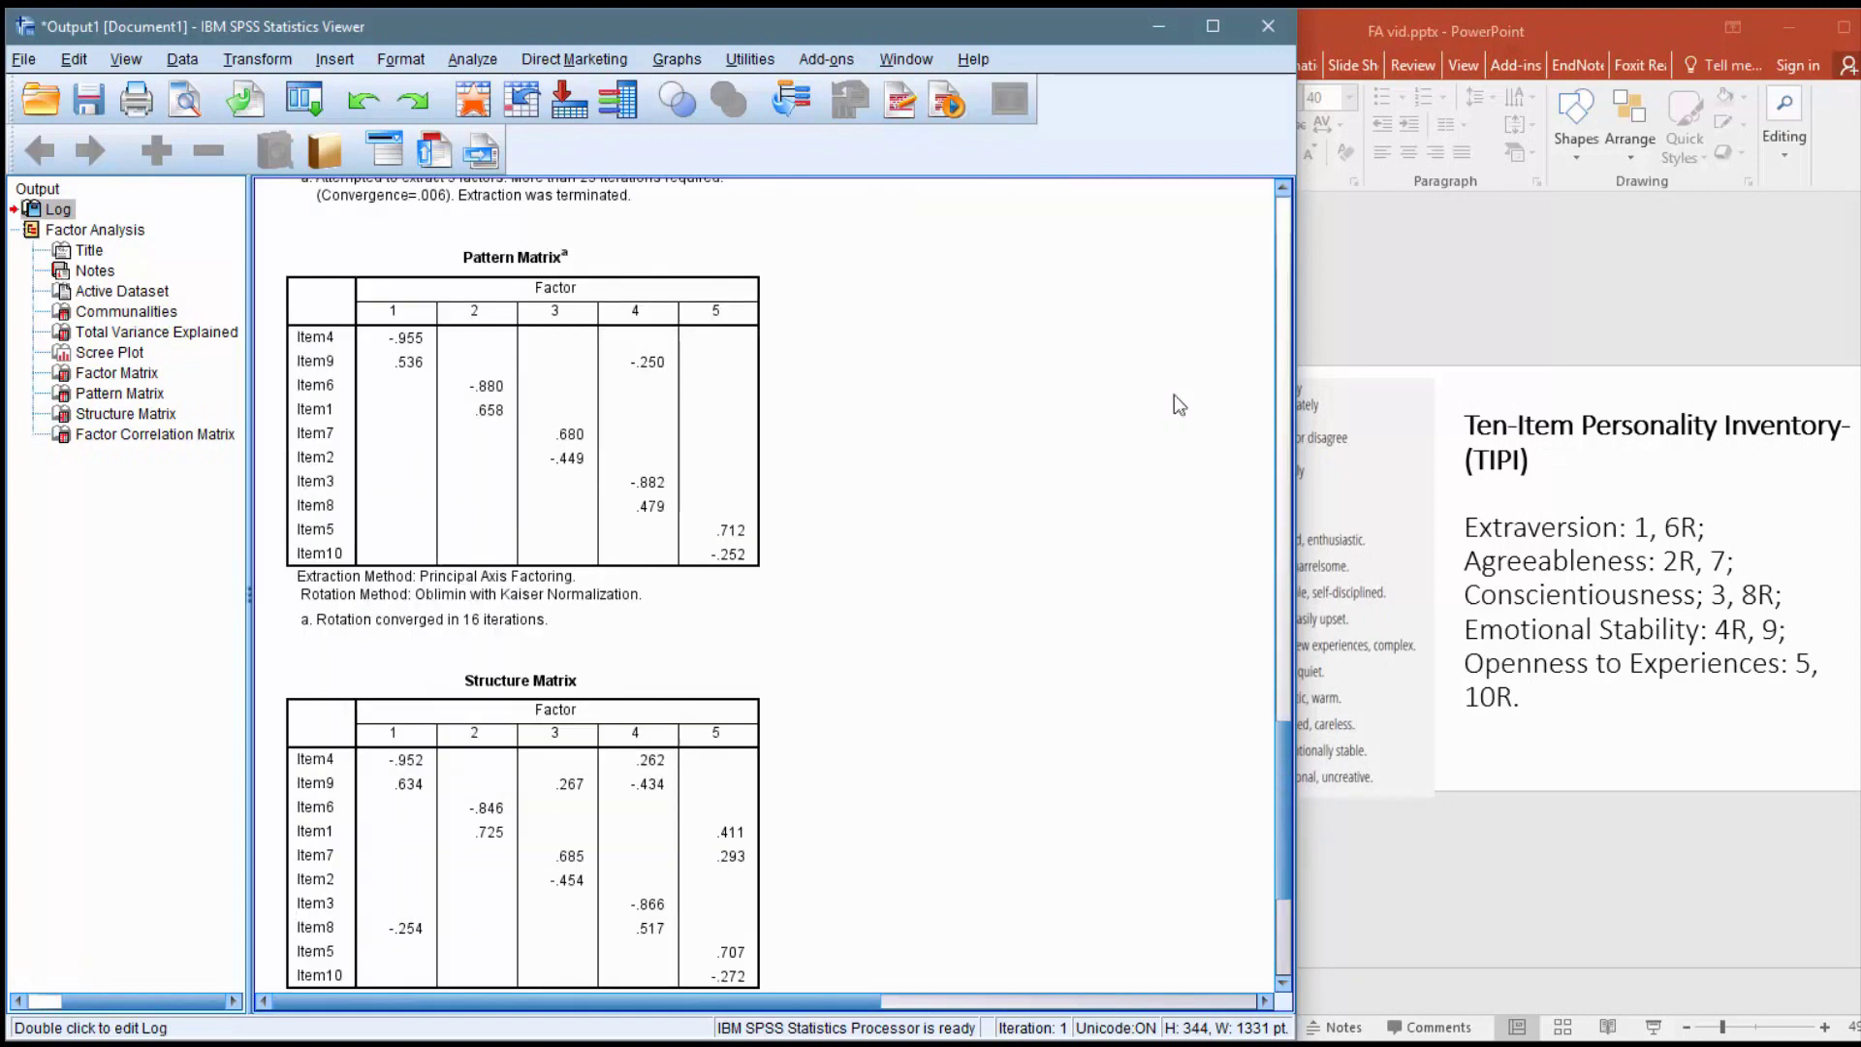
scroll(1174, 396, down, 3)
scroll(1174, 406, up, 10)
scroll(1173, 405, up, 5)
scroll(1174, 405, down, 2)
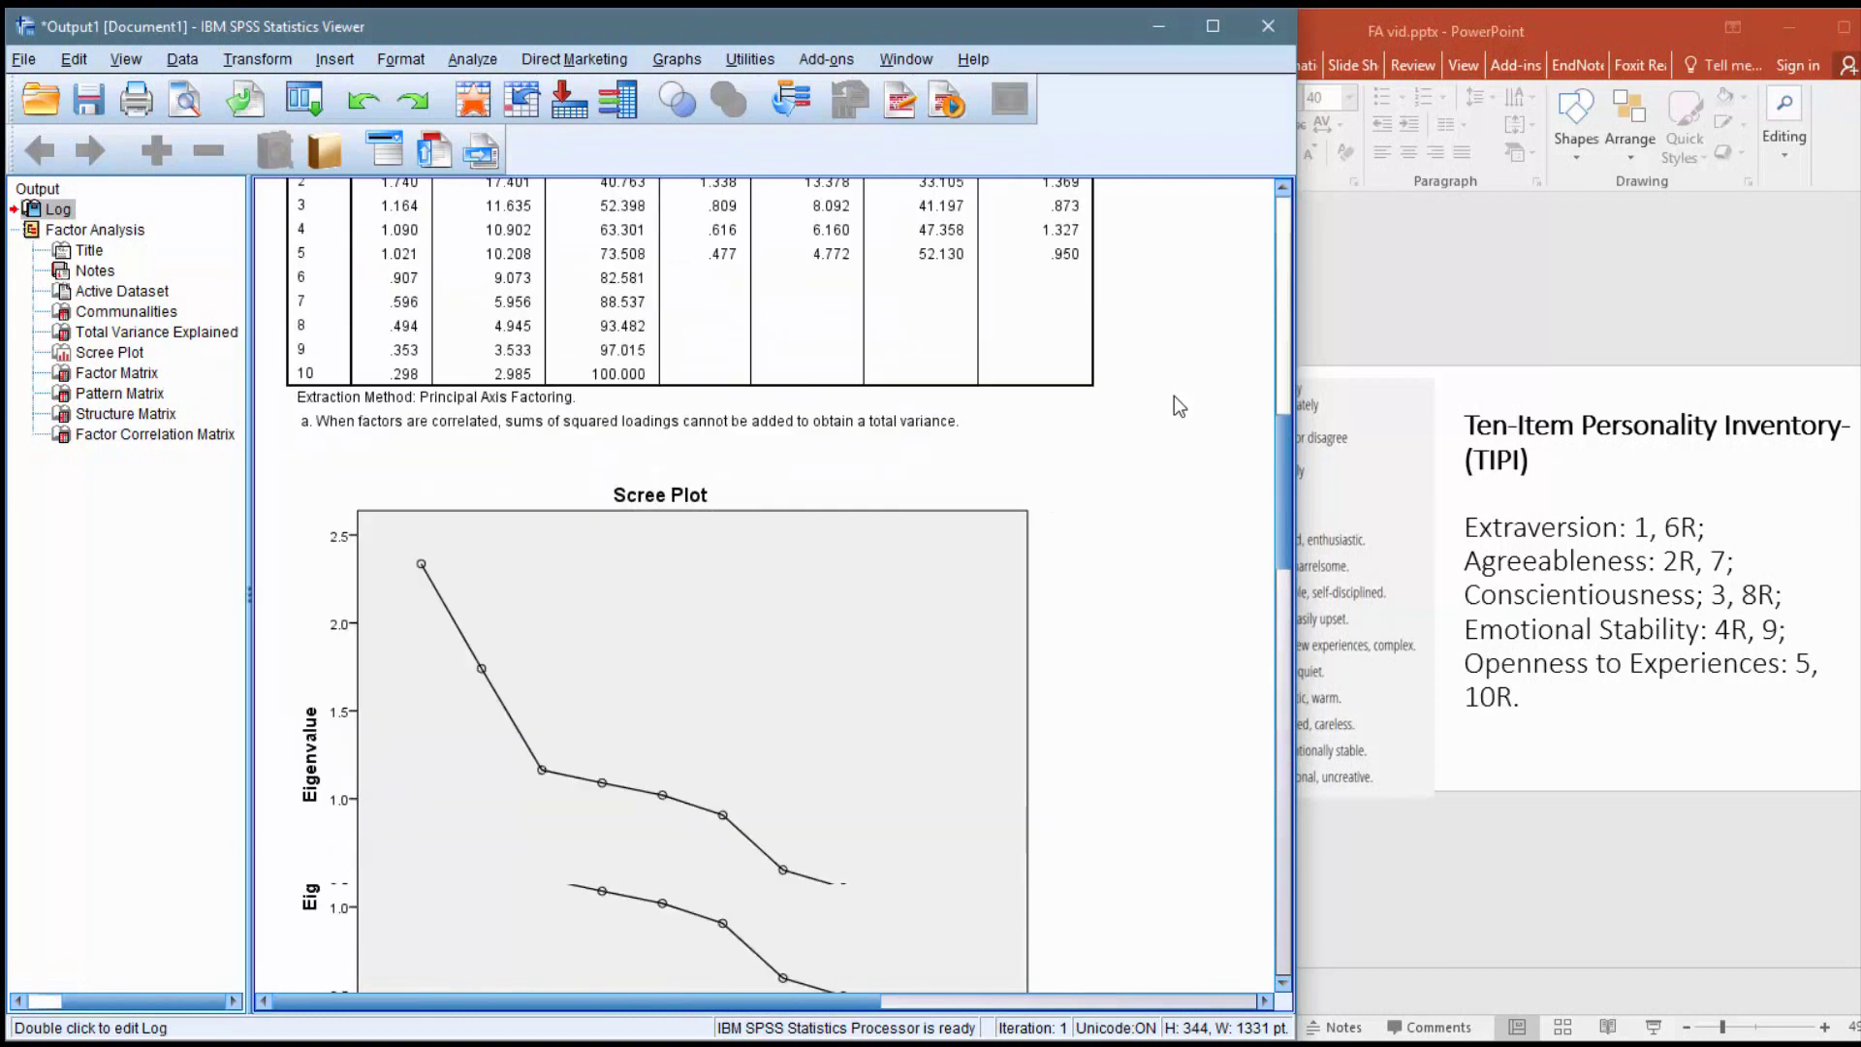
scroll(1174, 406, down, 10)
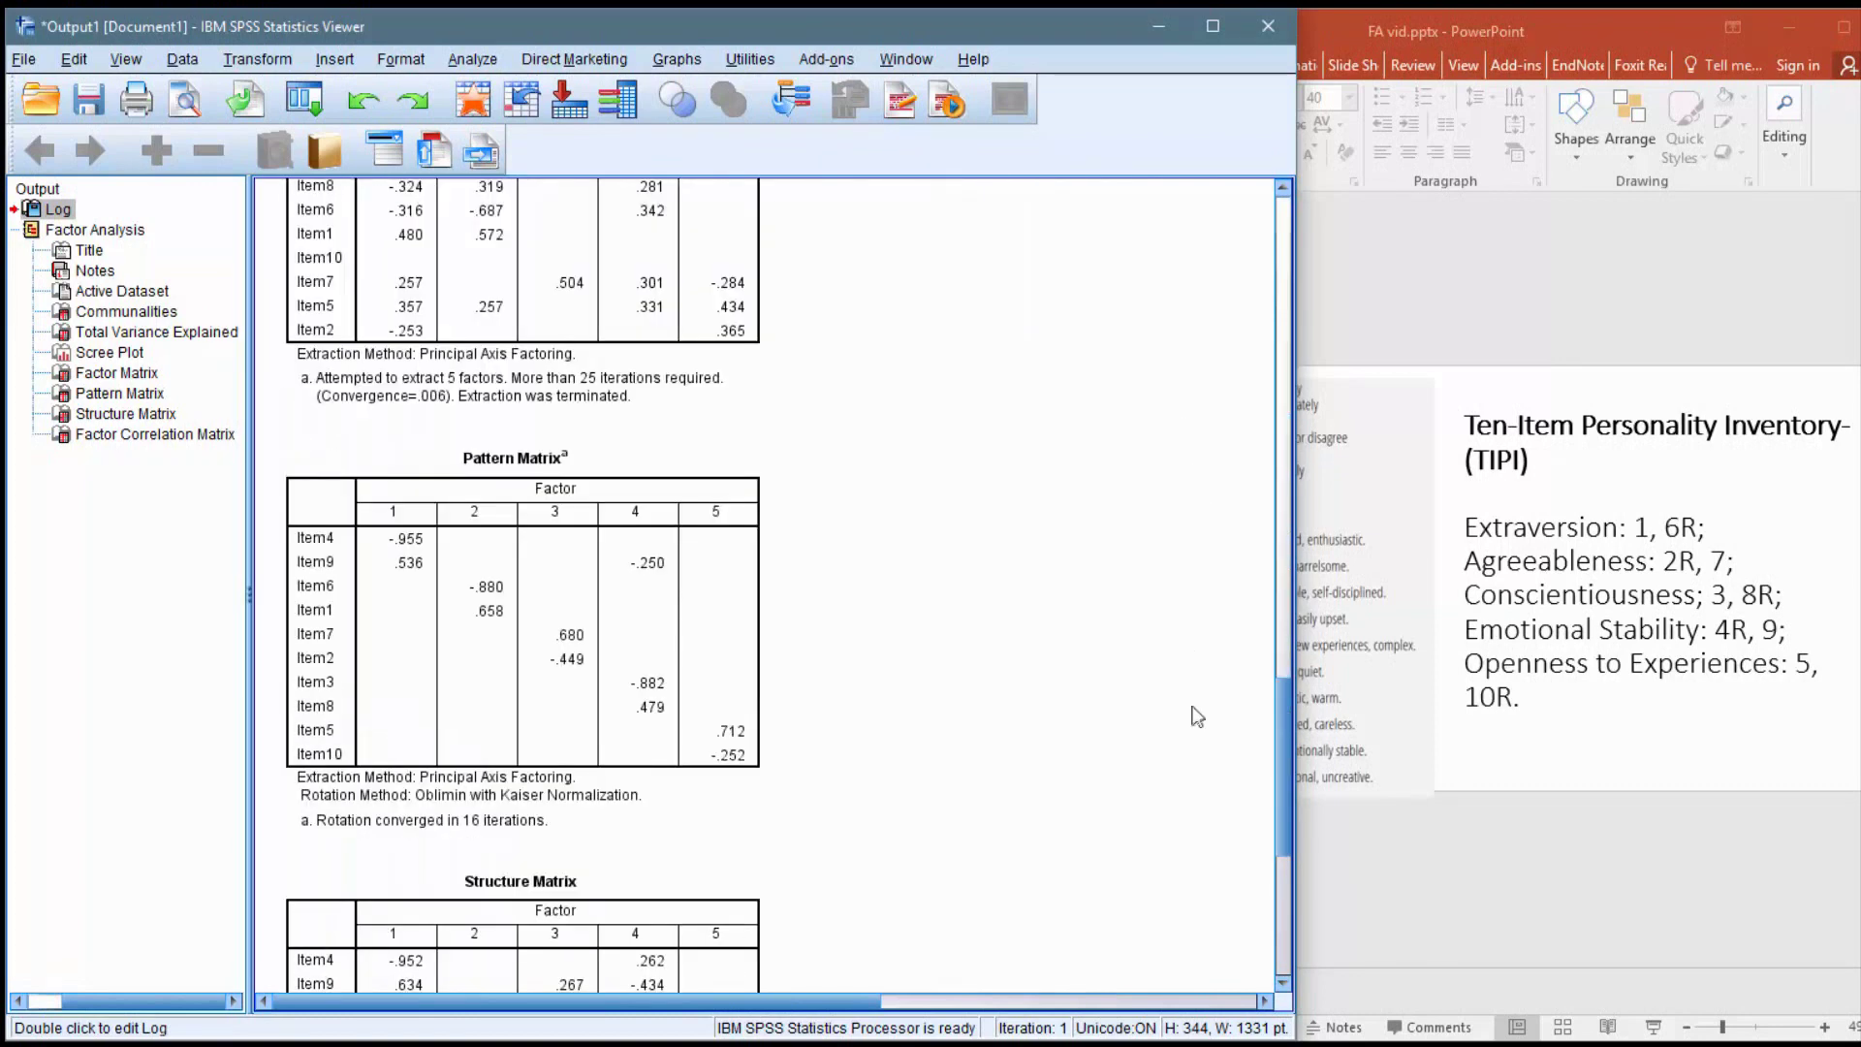
drag(1281, 753, 1281, 886)
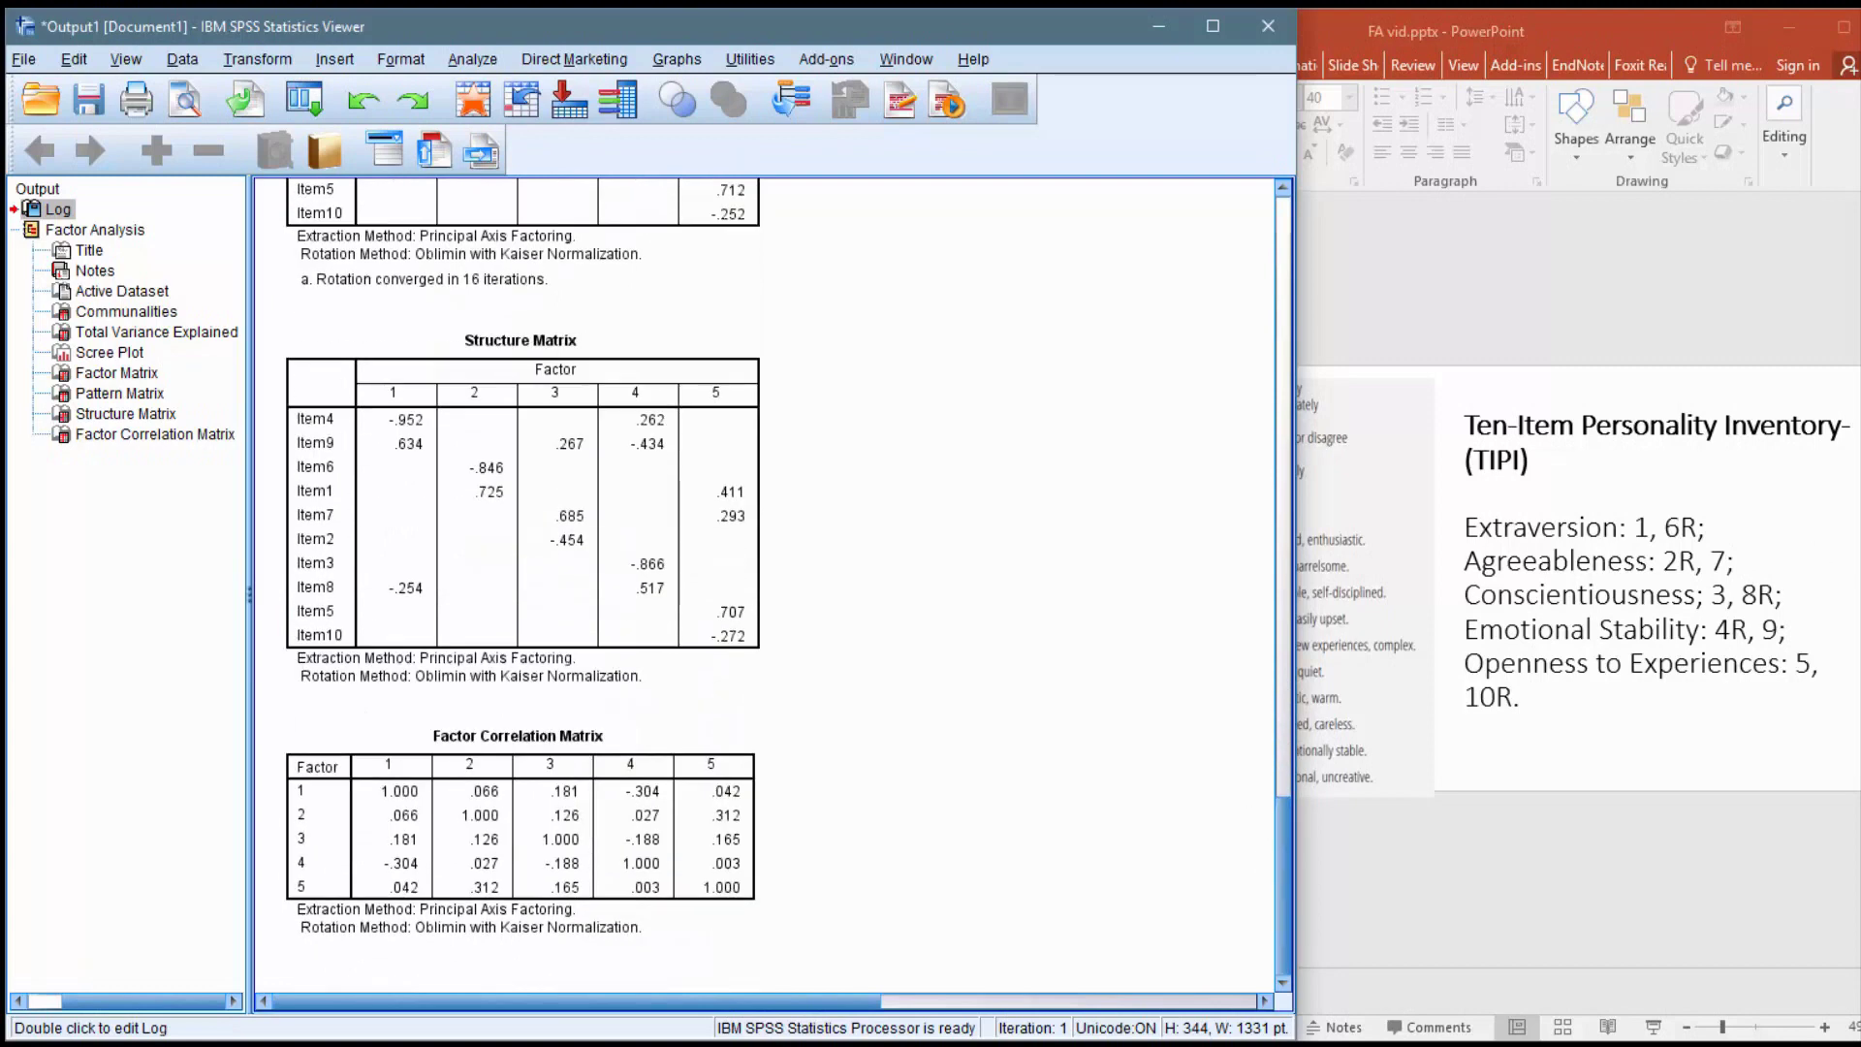